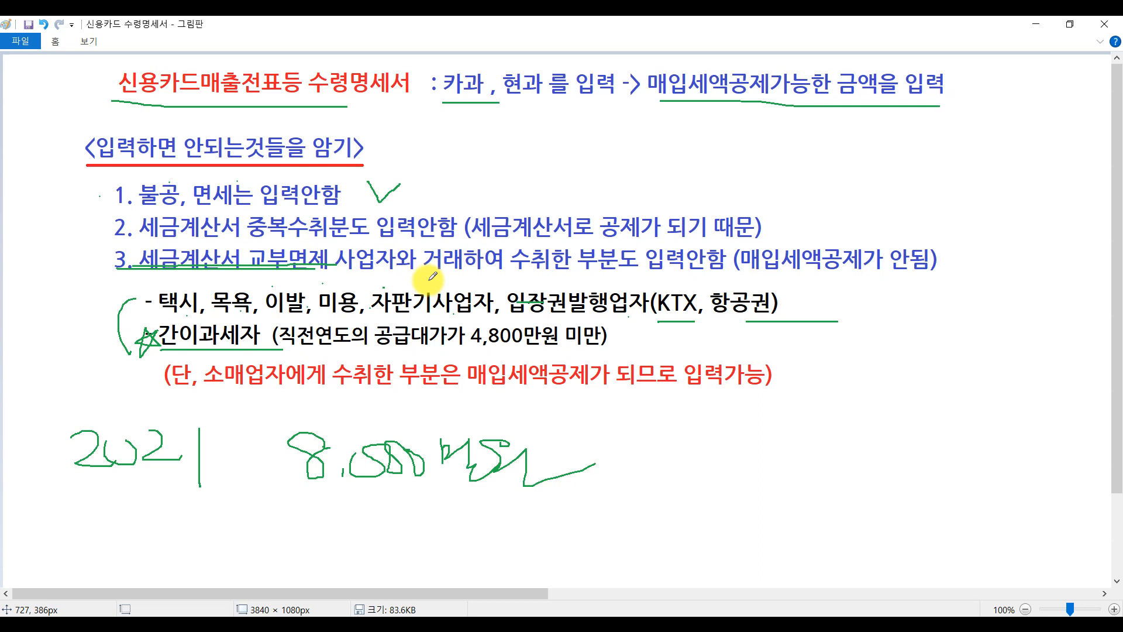
Mark the notes in green: underline the item 3 heading, 간이과세자 and its annual-supply condition, and circle 4,800만원 미만 and 간이과세자
{"action": "left_click_drag", "start_coordinate": [108, 272], "coordinate": [361, 269]}
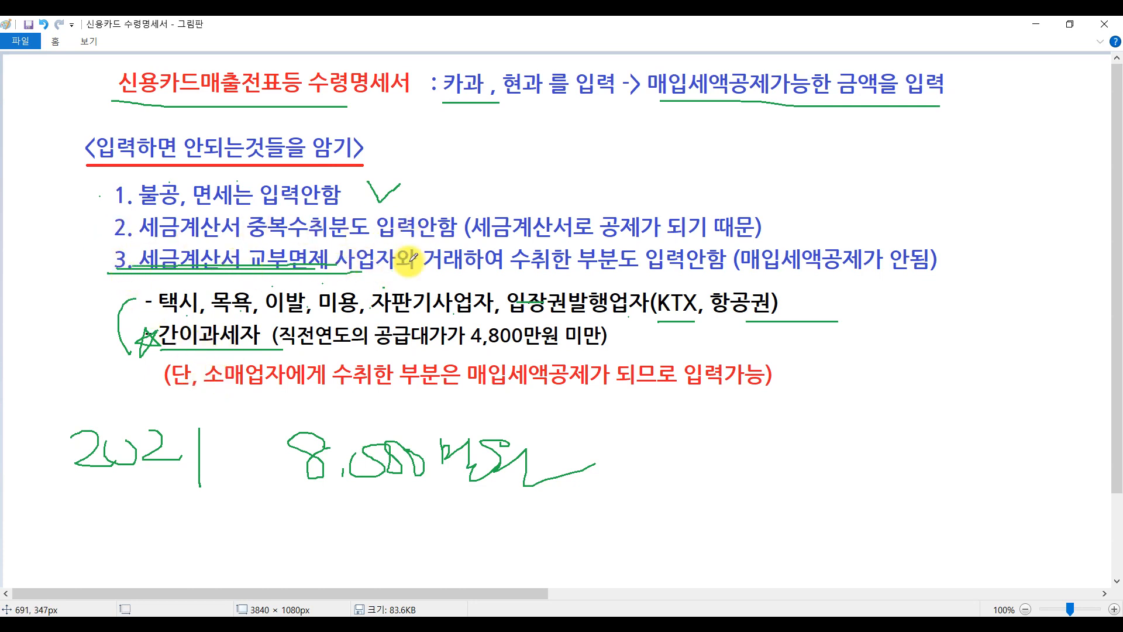
{"action": "mouse_move", "coordinate": [304, 351]}
{"action": "left_mouse_down"}
{"action": "mouse_move", "coordinate": [524, 357]}
{"action": "mouse_move", "coordinate": [462, 354]}
{"action": "mouse_move", "coordinate": [637, 310]}
{"action": "mouse_move", "coordinate": [534, 355]}
{"action": "left_mouse_up"}
{"action": "left_click_drag", "start_coordinate": [153, 347], "coordinate": [291, 348]}
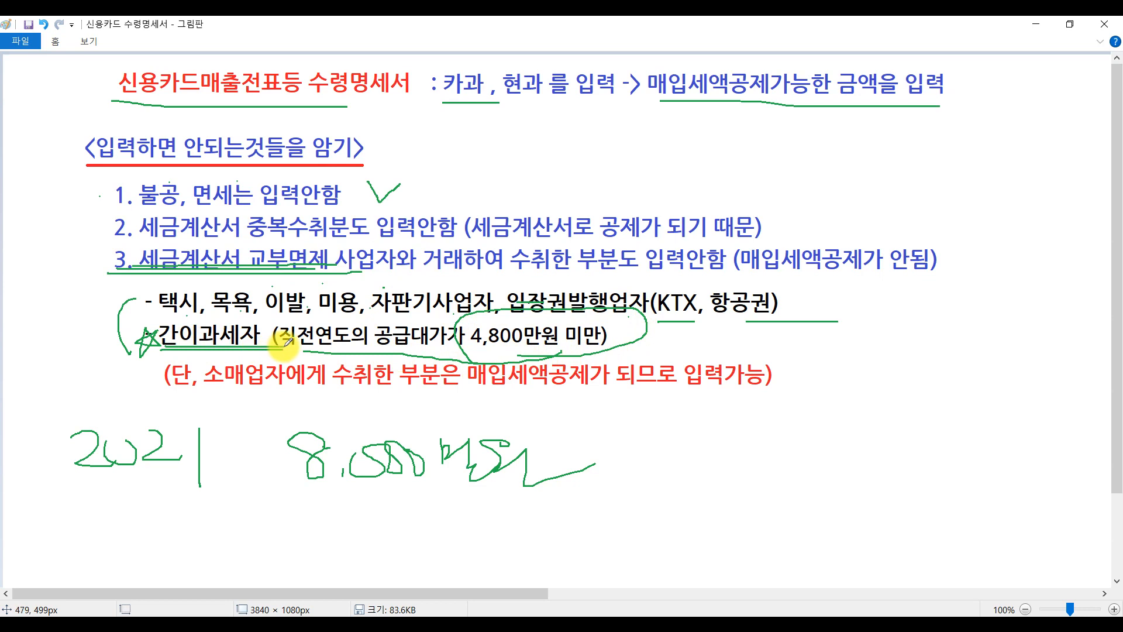
{"action": "left_click_drag", "start_coordinate": [157, 347], "coordinate": [288, 349]}
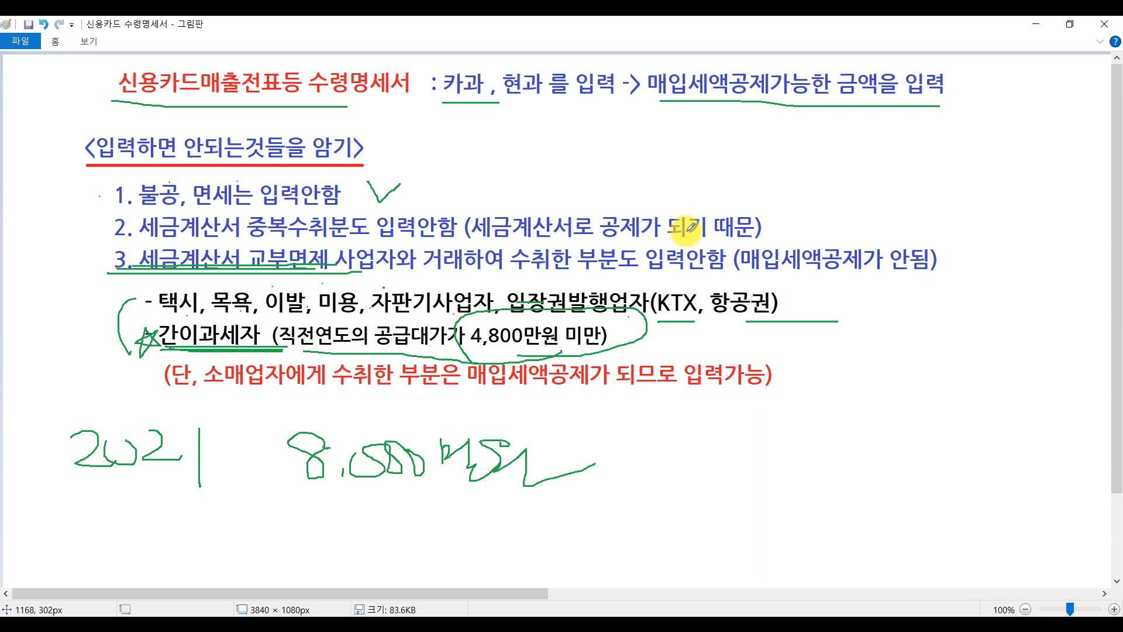
{"action": "left_click_drag", "start_coordinate": [486, 356], "coordinate": [673, 358]}
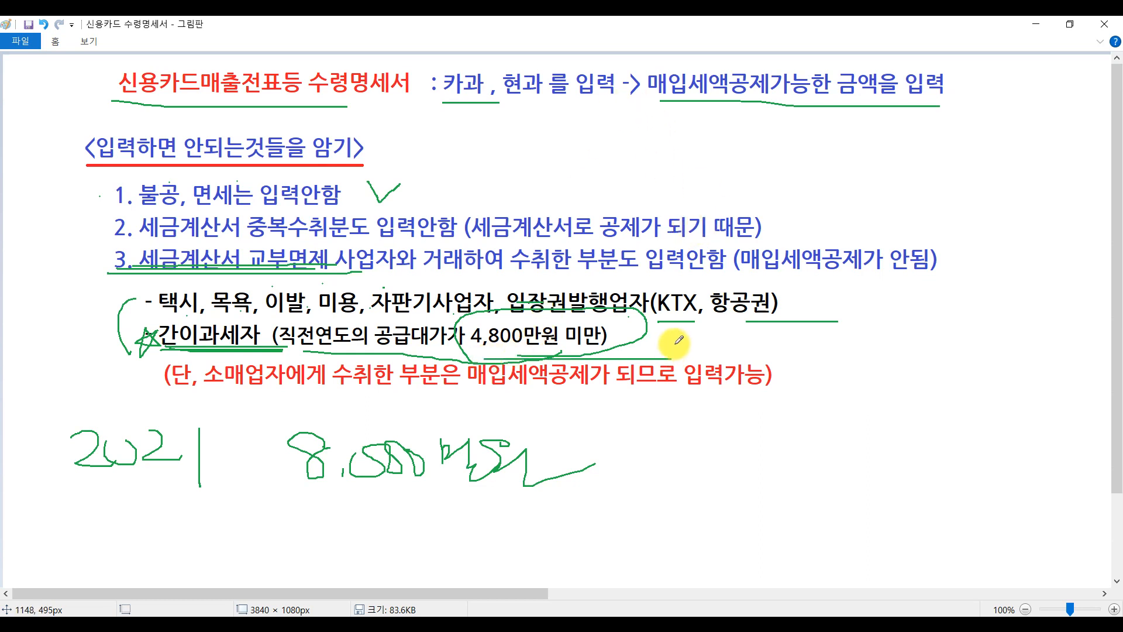
{"action": "mouse_move", "coordinate": [222, 351]}
{"action": "left_mouse_down"}
{"action": "mouse_move", "coordinate": [150, 304]}
{"action": "mouse_move", "coordinate": [246, 370]}
{"action": "left_mouse_up"}
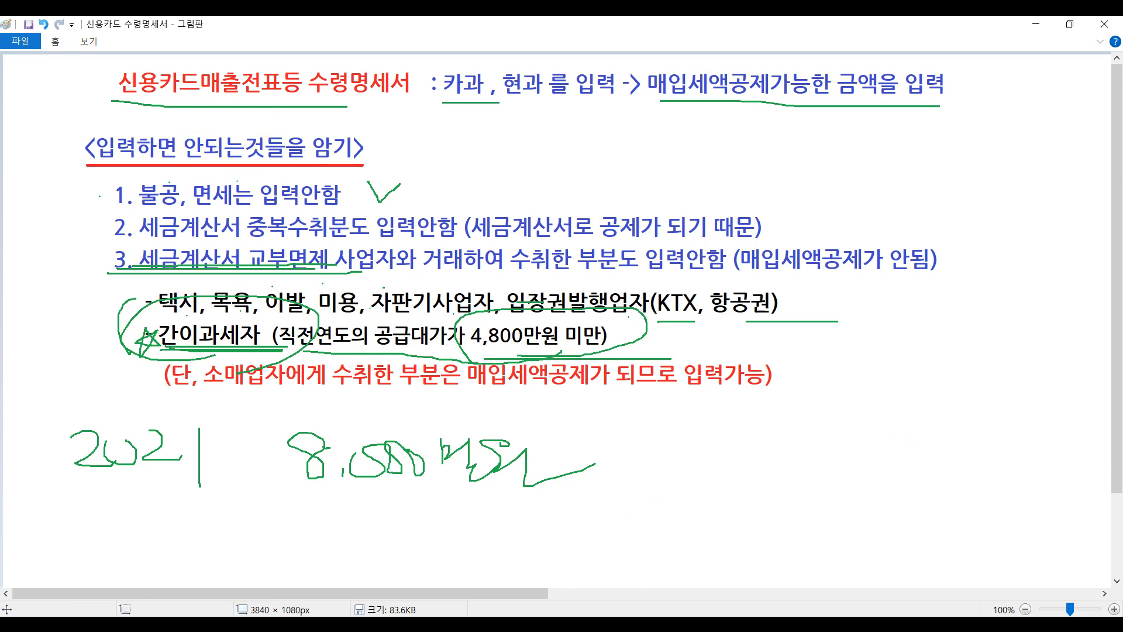
Switch to the 95전산세무2급.pdf question, underline the general-taxpayer, cash-receipt and business-card conditions, circle the form name and tick the 증빙 column
{"action": "key", "text": "alt+Tab"}
{"action": "scroll", "coordinate": [398, 442], "scroll_direction": "down", "scroll_amount": 4}
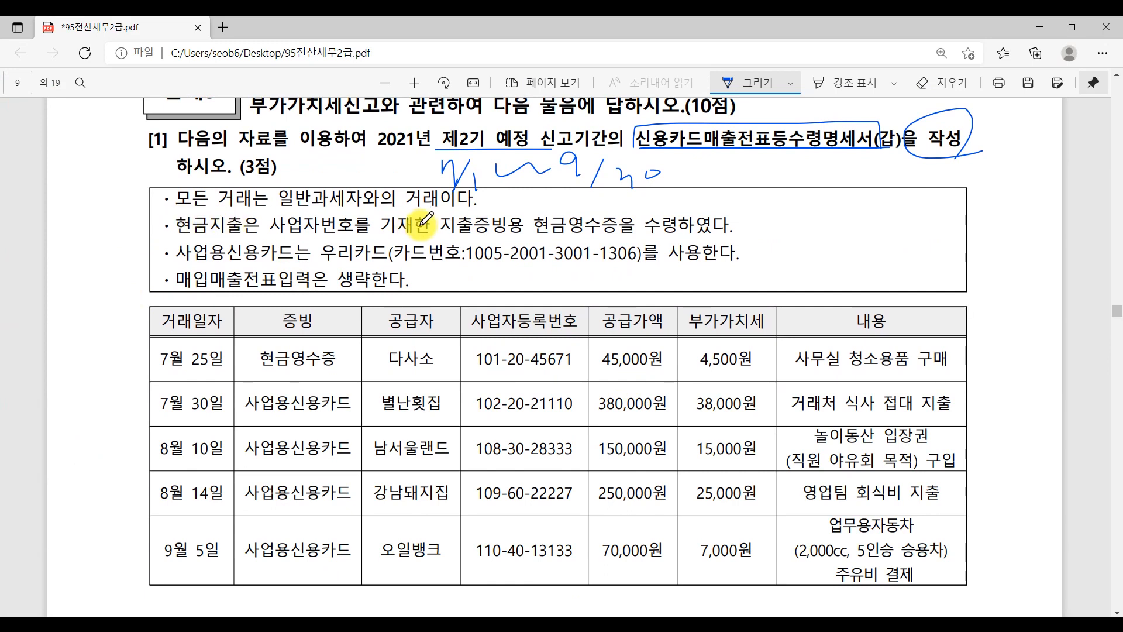
{"action": "left_click_drag", "start_coordinate": [257, 208], "coordinate": [383, 205]}
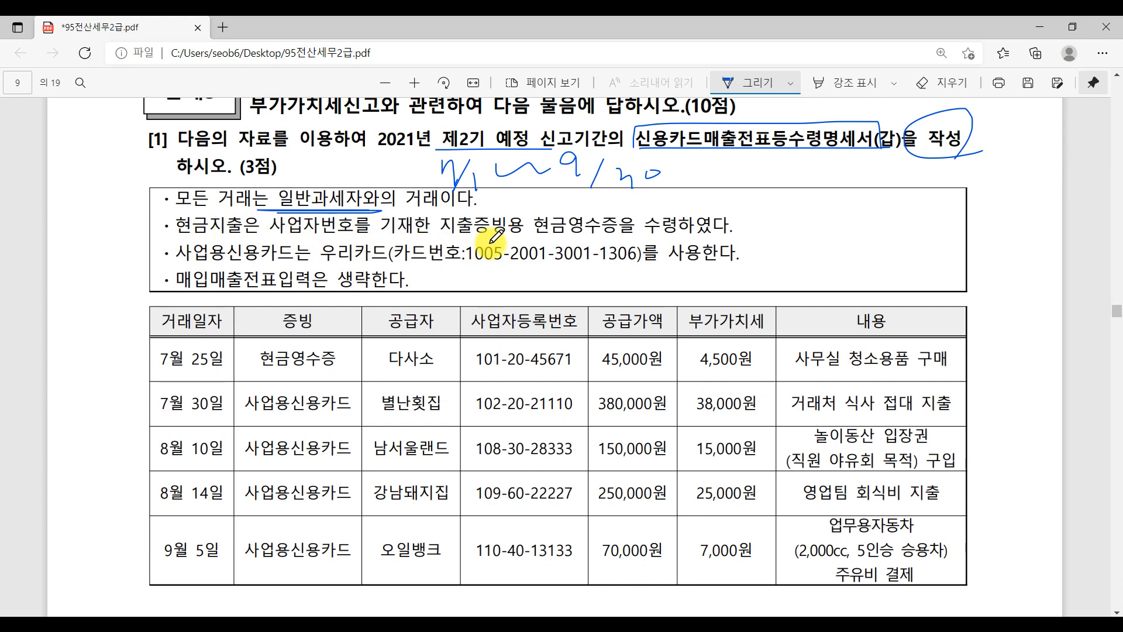
{"action": "left_click_drag", "start_coordinate": [532, 234], "coordinate": [659, 233]}
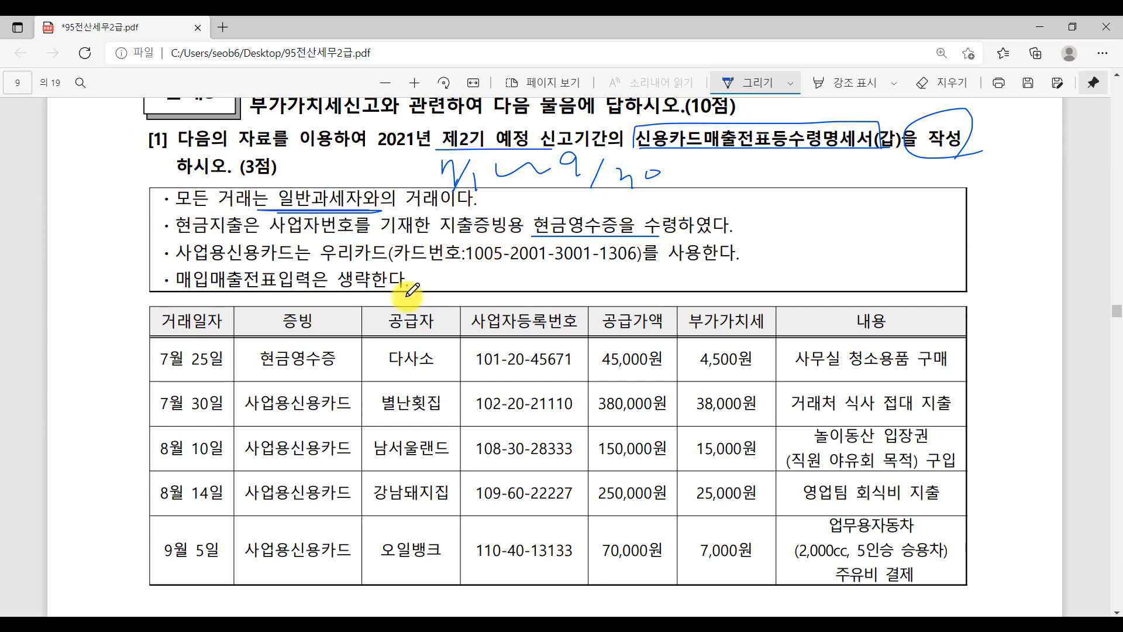
{"action": "left_click_drag", "start_coordinate": [234, 259], "coordinate": [389, 255]}
{"action": "left_click_drag", "start_coordinate": [680, 267], "coordinate": [760, 268]}
{"action": "left_click_drag", "start_coordinate": [753, 220], "coordinate": [751, 268]}
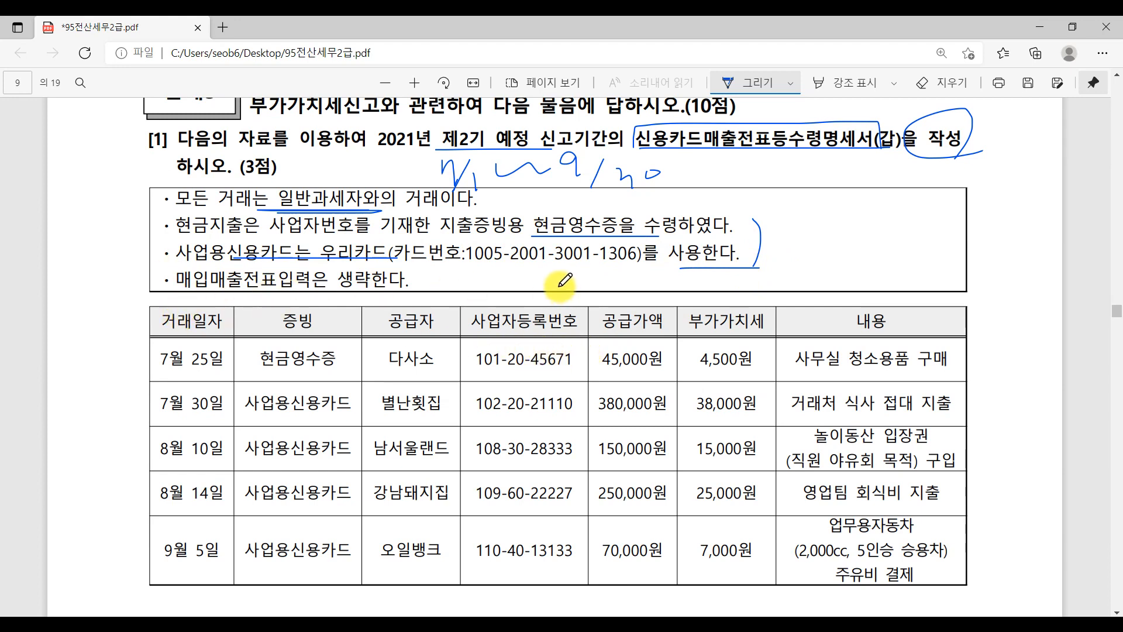
{"action": "mouse_move", "coordinate": [772, 165]}
{"action": "left_mouse_down"}
{"action": "mouse_move", "coordinate": [995, 118]}
{"action": "mouse_move", "coordinate": [651, 139]}
{"action": "left_mouse_up"}
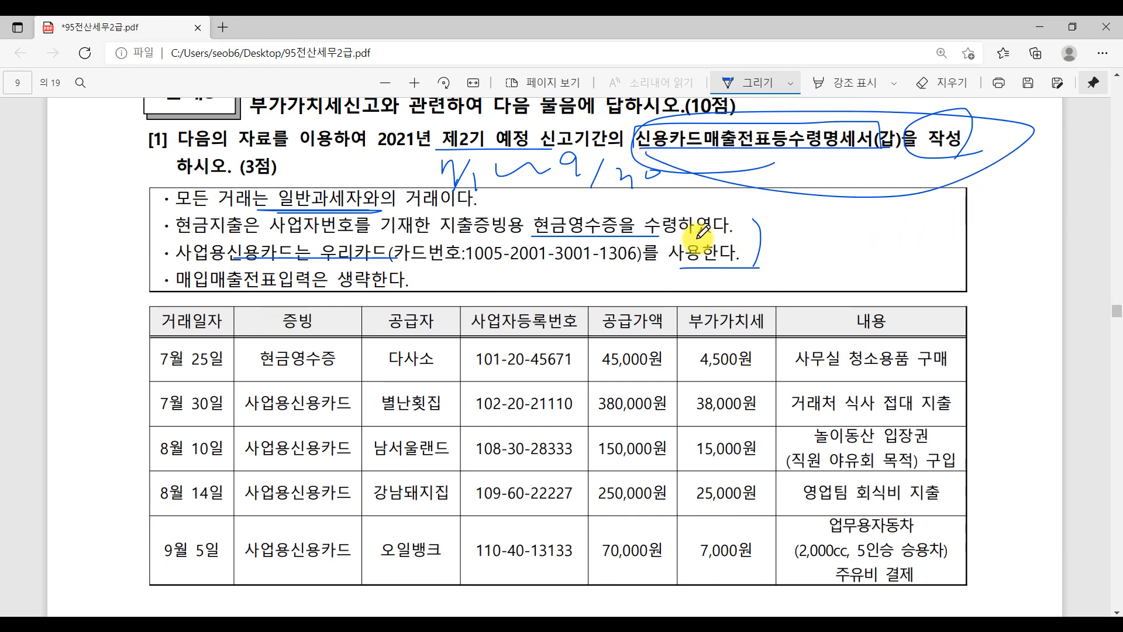
{"action": "mouse_move", "coordinate": [304, 305]}
{"action": "left_mouse_down"}
{"action": "mouse_move", "coordinate": [314, 319]}
{"action": "mouse_move", "coordinate": [338, 283]}
{"action": "left_mouse_up"}
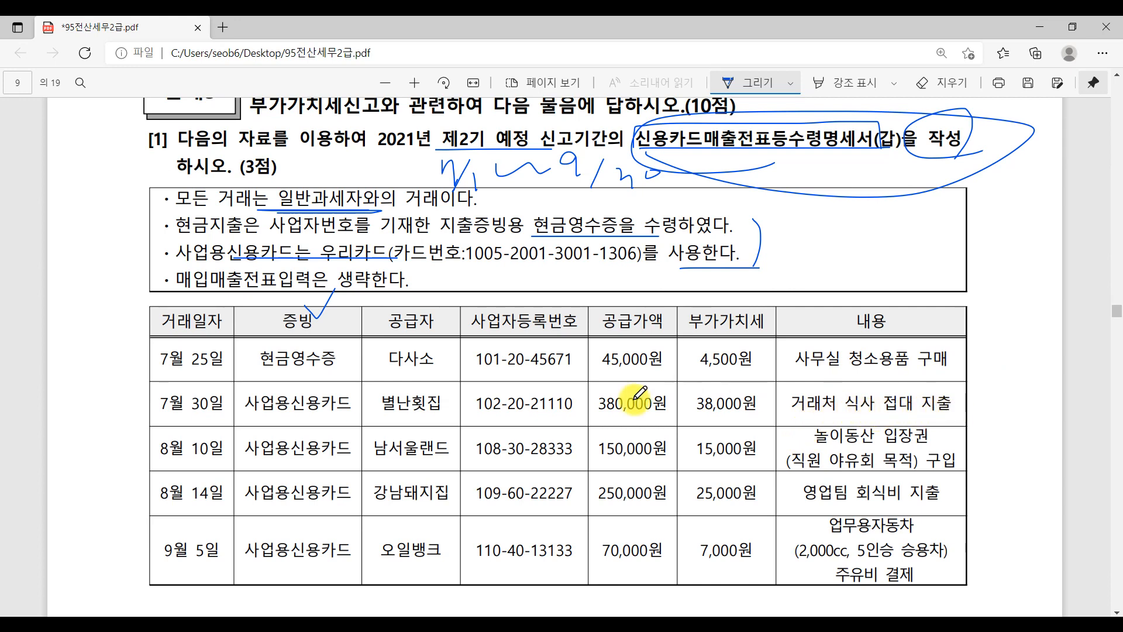
Strike out the 7월 30일, 8월 10일 and 9월 5일 rows, marking the ticket-issuer rule in the Paint notes and underlining the 9월 5일 vehicle details
{"action": "left_click_drag", "start_coordinate": [136, 404], "coordinate": [1037, 400]}
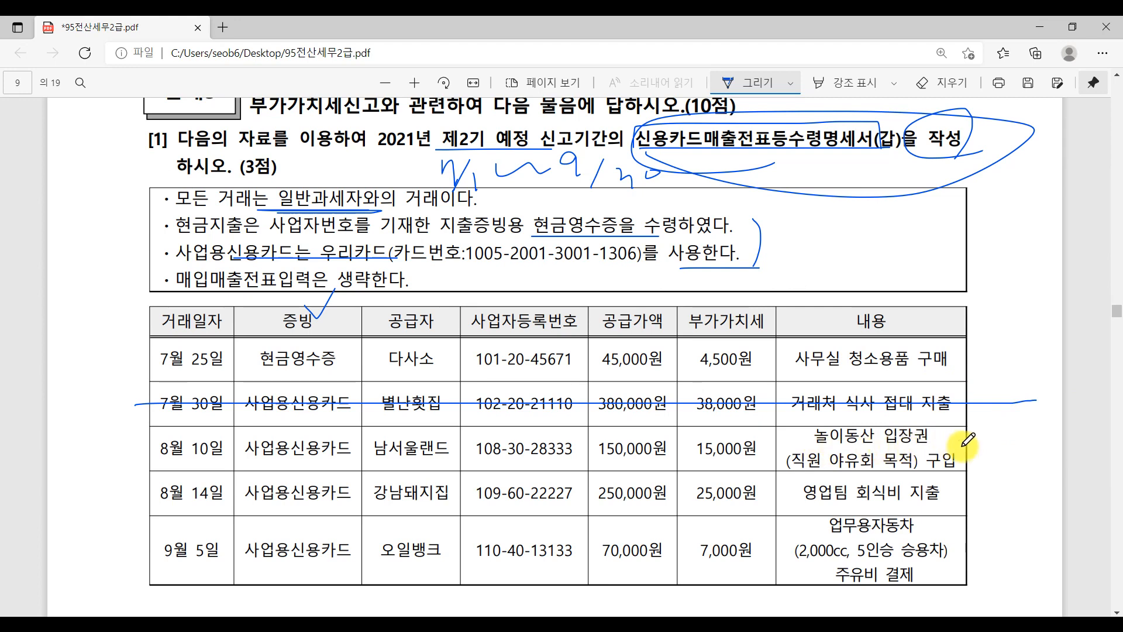
{"action": "left_click_drag", "start_coordinate": [135, 452], "coordinate": [1083, 446]}
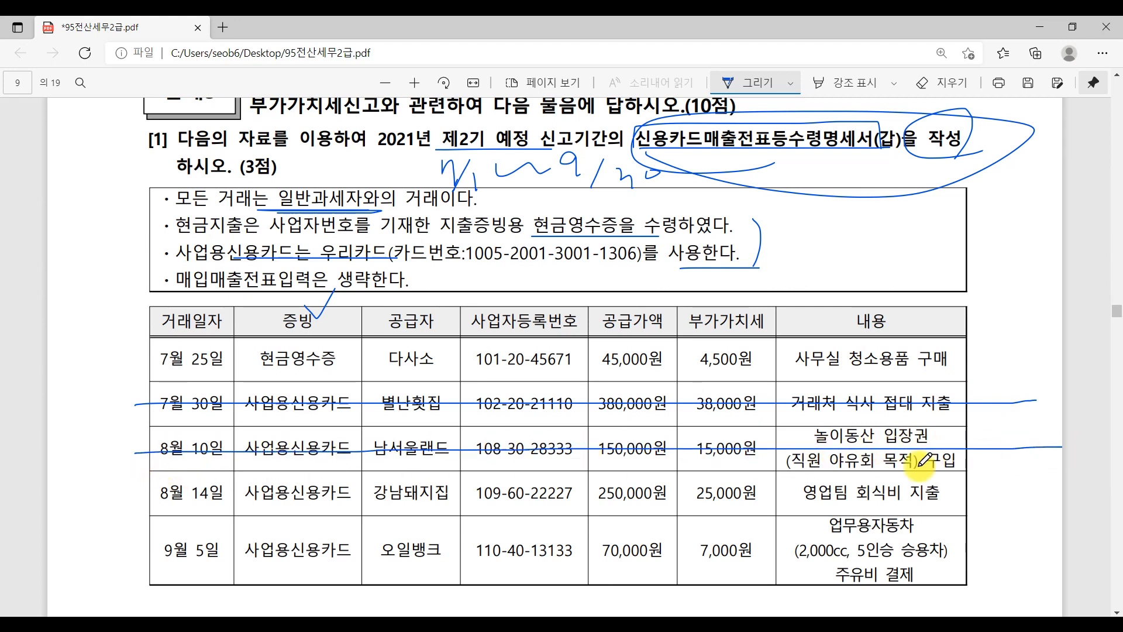
{"action": "left_click", "coordinate": [462, 624]}
{"action": "left_click_drag", "start_coordinate": [524, 314], "coordinate": [656, 312]}
{"action": "mouse_move", "coordinate": [141, 167]}
{"action": "left_mouse_down"}
{"action": "mouse_move", "coordinate": [185, 134]}
{"action": "mouse_move", "coordinate": [163, 177]}
{"action": "left_mouse_up"}
{"action": "left_click", "coordinate": [471, 624]}
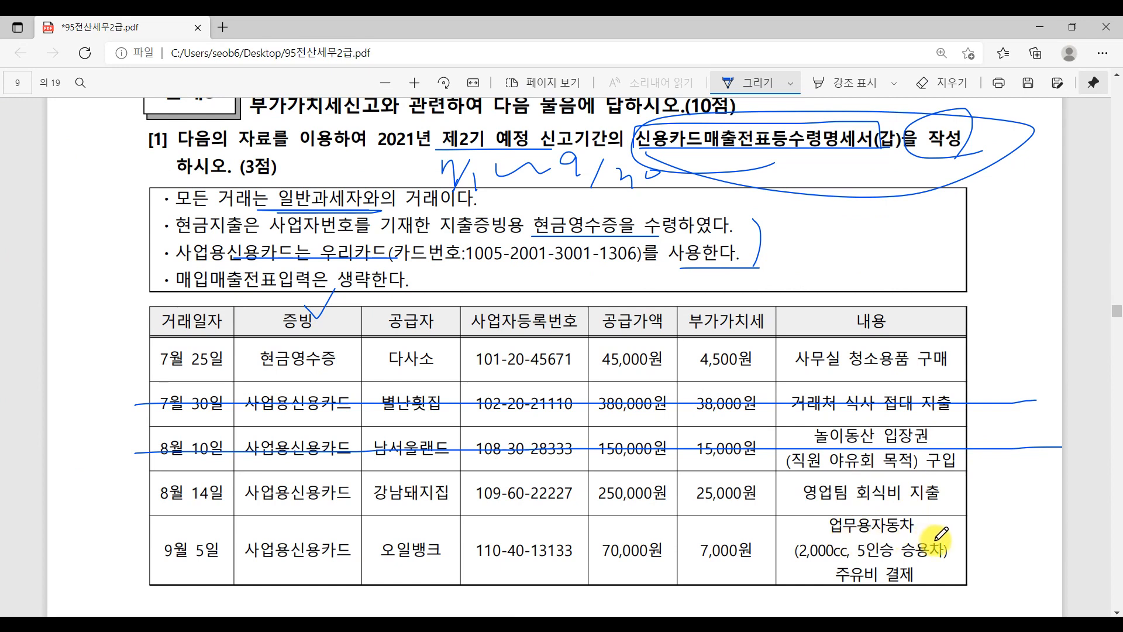
{"action": "left_click_drag", "start_coordinate": [797, 565], "coordinate": [945, 562]}
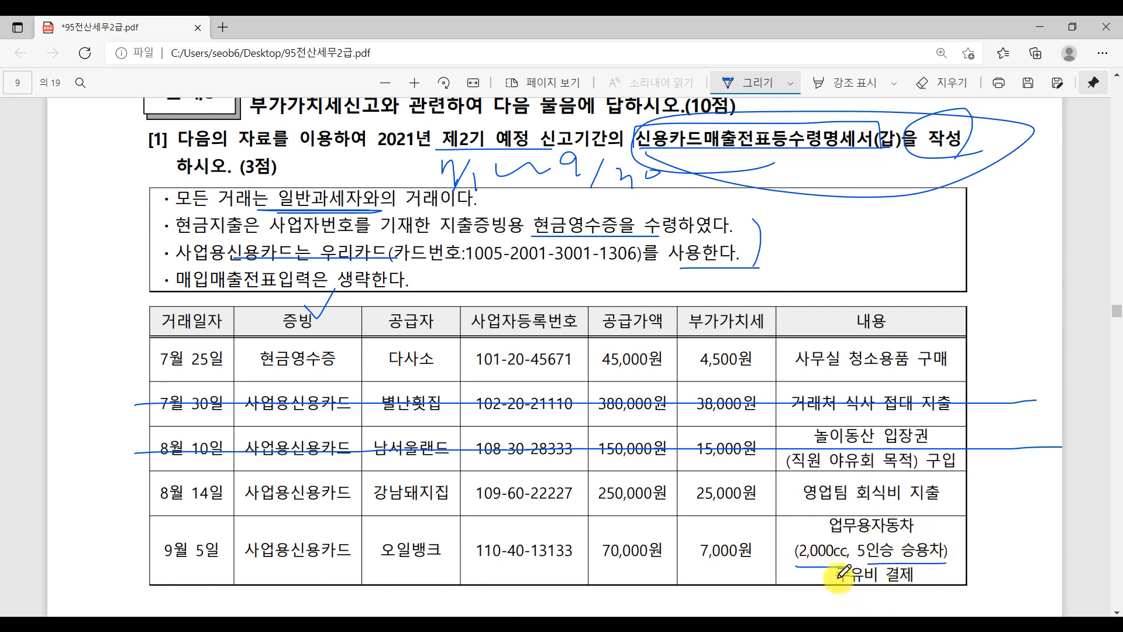
{"action": "left_click_drag", "start_coordinate": [101, 554], "coordinate": [1047, 554]}
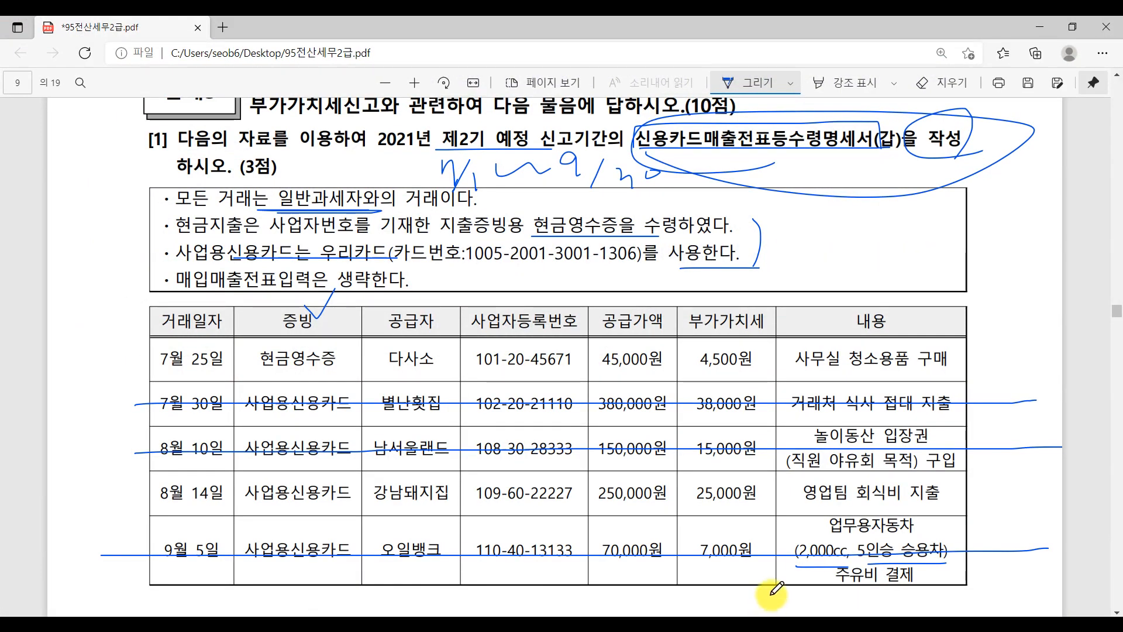
Circle the dates and suppliers of the 7월 25일 다사소 and 8월 14일 강남돼지집 transactions
{"action": "mouse_move", "coordinate": [438, 371]}
{"action": "left_mouse_down"}
{"action": "mouse_move", "coordinate": [440, 340]}
{"action": "mouse_move", "coordinate": [442, 370]}
{"action": "left_mouse_up"}
{"action": "mouse_move", "coordinate": [446, 507]}
{"action": "left_mouse_down"}
{"action": "mouse_move", "coordinate": [370, 477]}
{"action": "mouse_move", "coordinate": [448, 512]}
{"action": "mouse_move", "coordinate": [372, 512]}
{"action": "left_mouse_up"}
{"action": "mouse_move", "coordinate": [246, 369]}
{"action": "left_mouse_down"}
{"action": "mouse_move", "coordinate": [227, 331]}
{"action": "mouse_move", "coordinate": [232, 366]}
{"action": "left_mouse_up"}
{"action": "mouse_move", "coordinate": [209, 508]}
{"action": "left_mouse_down"}
{"action": "mouse_move", "coordinate": [230, 472]}
{"action": "mouse_move", "coordinate": [227, 513]}
{"action": "left_mouse_up"}
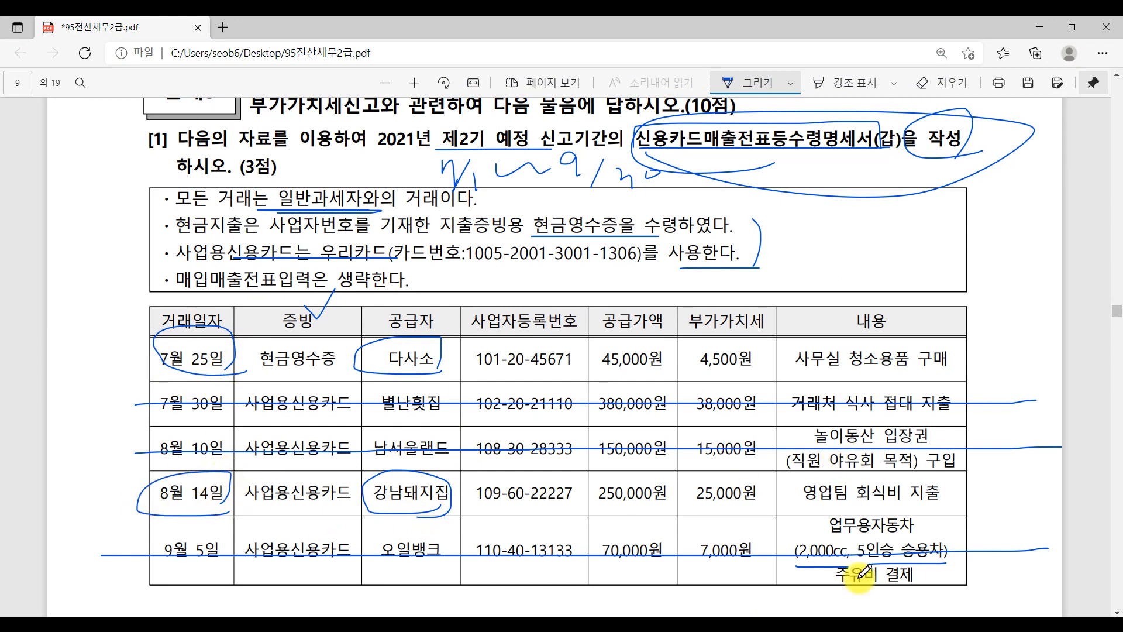
Switch to KcLep, open the 신용카드매출전표등수령명세서(갑)(을) form under 부가가치 and set the query period to months 07 through 09 of 2021
{"action": "left_click", "coordinate": [466, 623]}
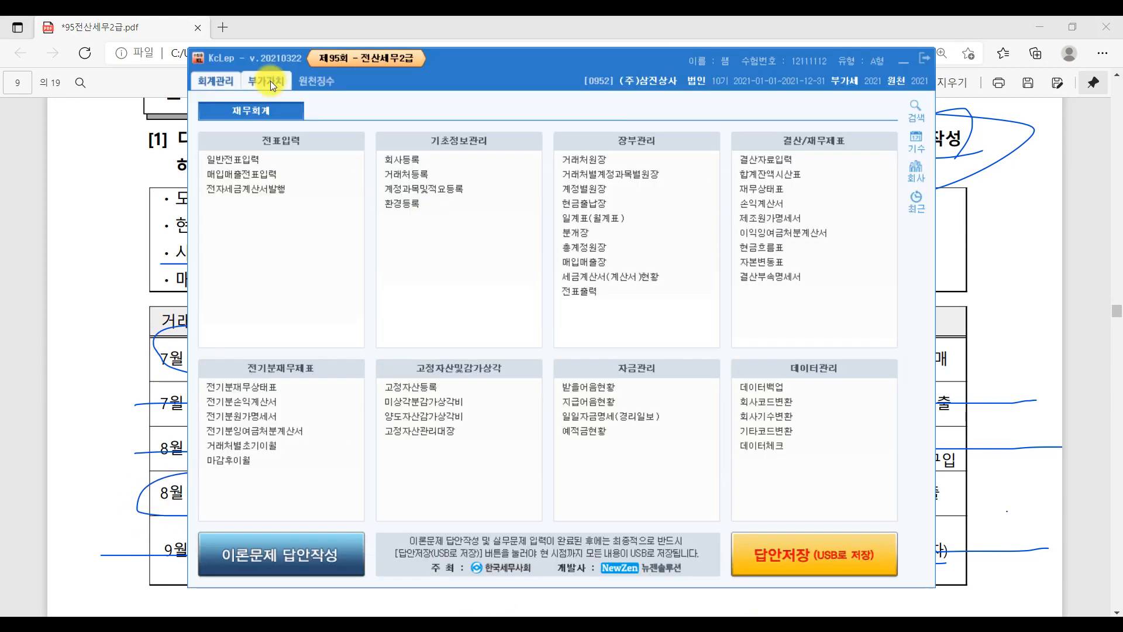
{"action": "left_click", "coordinate": [271, 81]}
{"action": "left_click", "coordinate": [310, 205]}
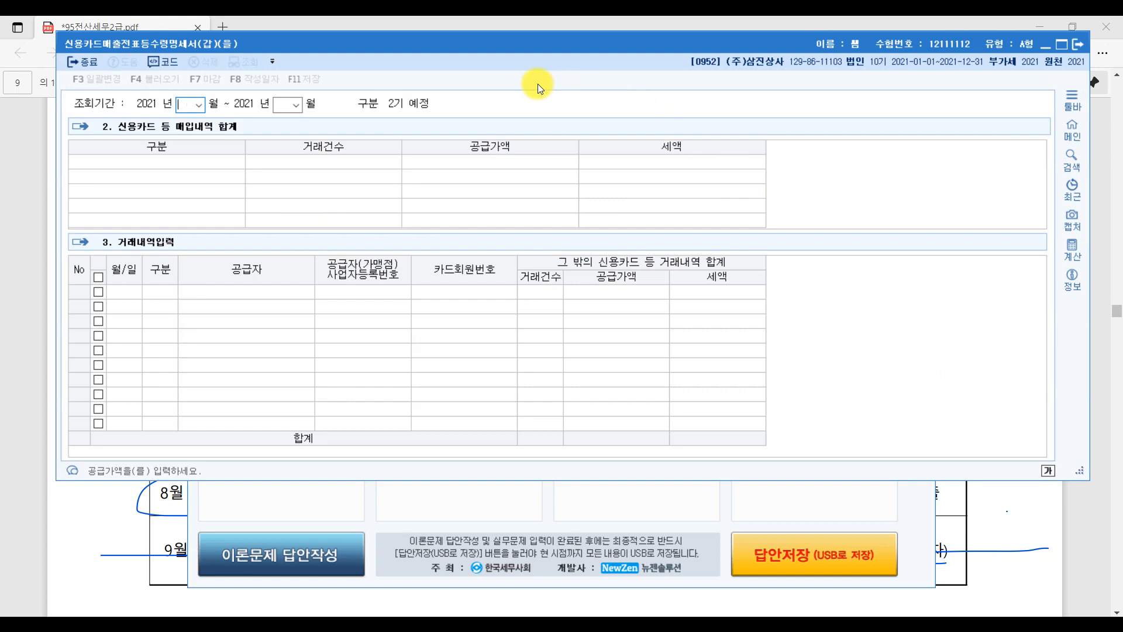
{"action": "type", "text": "07"}
{"action": "type", "text": "09"}
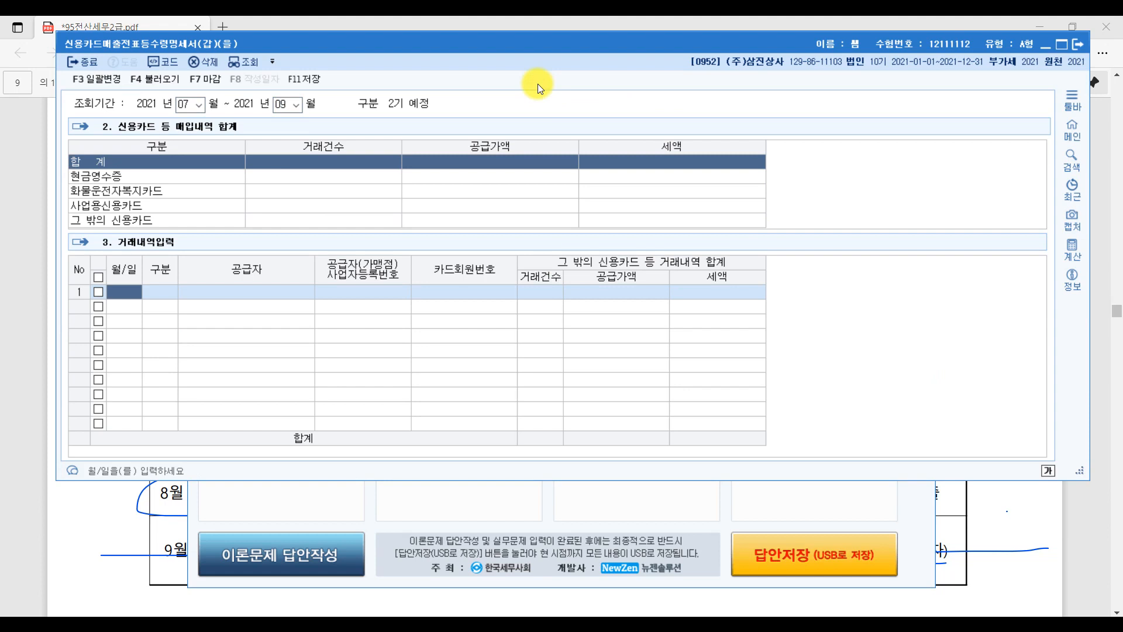
Enter the first transaction row dated 07-25 with type 현금 and supplier 다사소
{"action": "type", "text": "0725"}
{"action": "key", "text": "Return"}
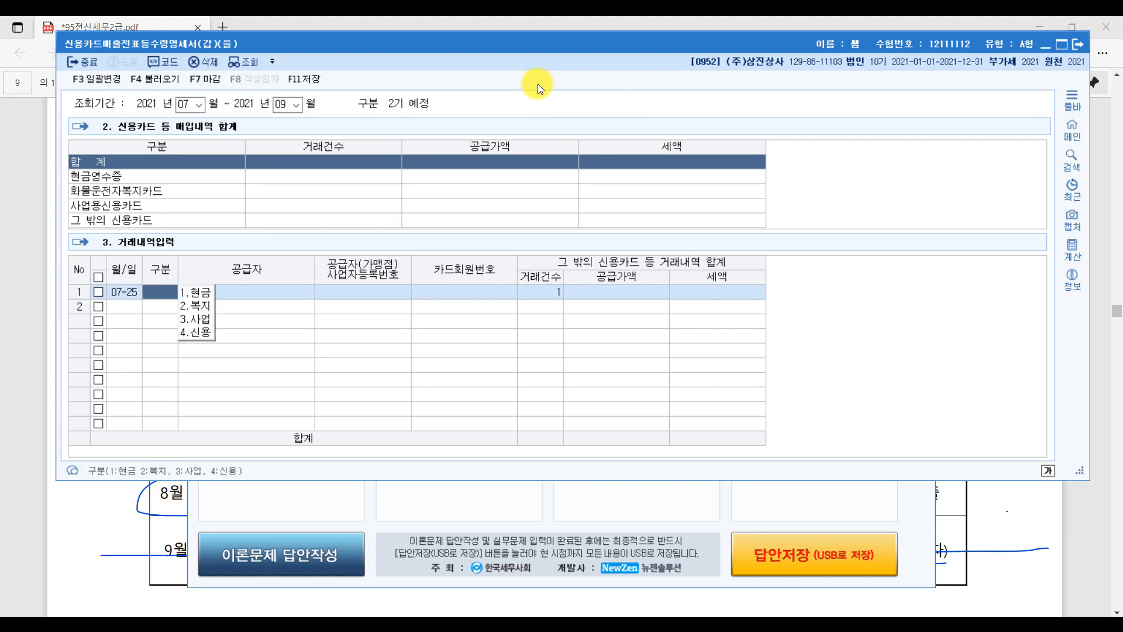
{"action": "left_click", "coordinate": [197, 295]}
{"action": "key", "text": "F2"}
{"action": "type", "text": "다사소"}
{"action": "key", "text": "Return"}
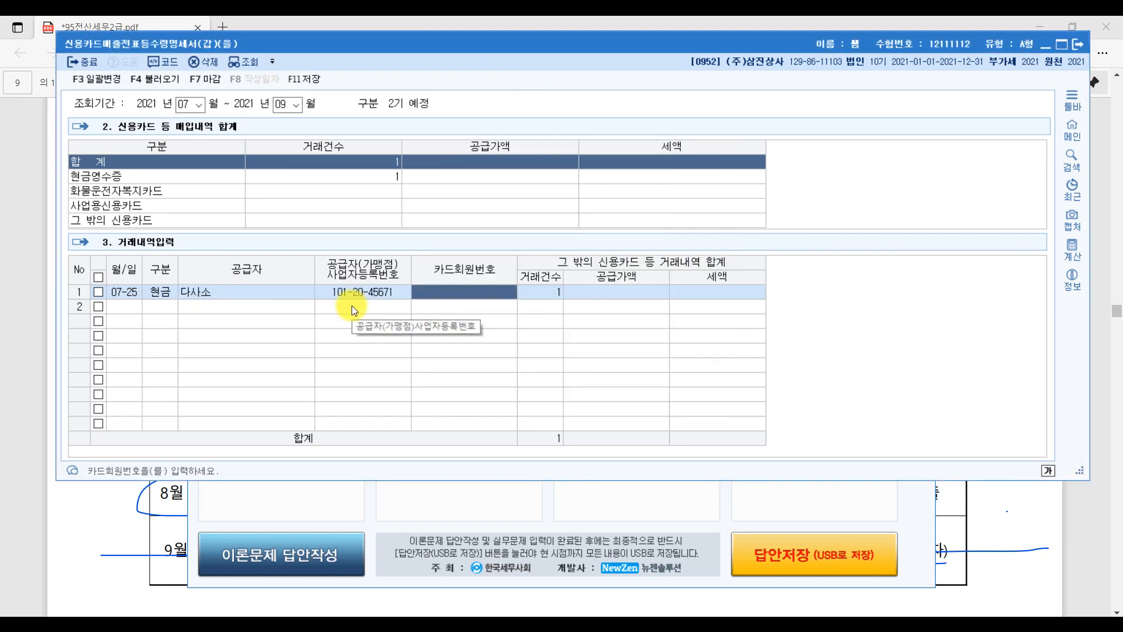
Leave the 다사소 row's card number empty and complete the row with a supply amount of 45,000
{"action": "key", "text": "Return"}
{"action": "key", "text": "Return"}
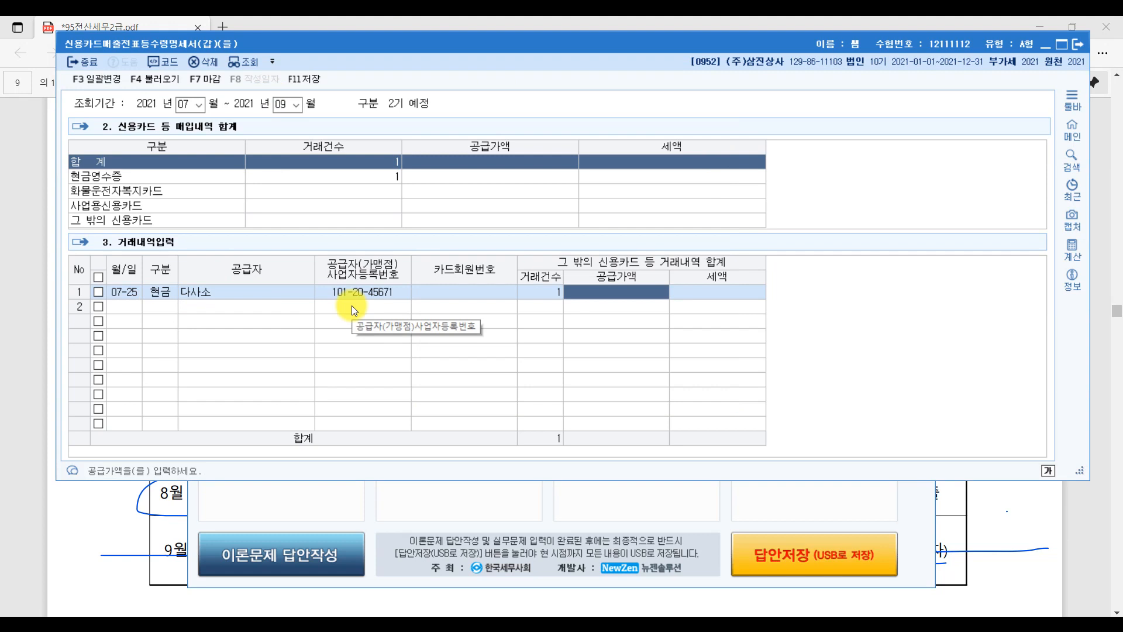
{"action": "type", "text": "450000"}
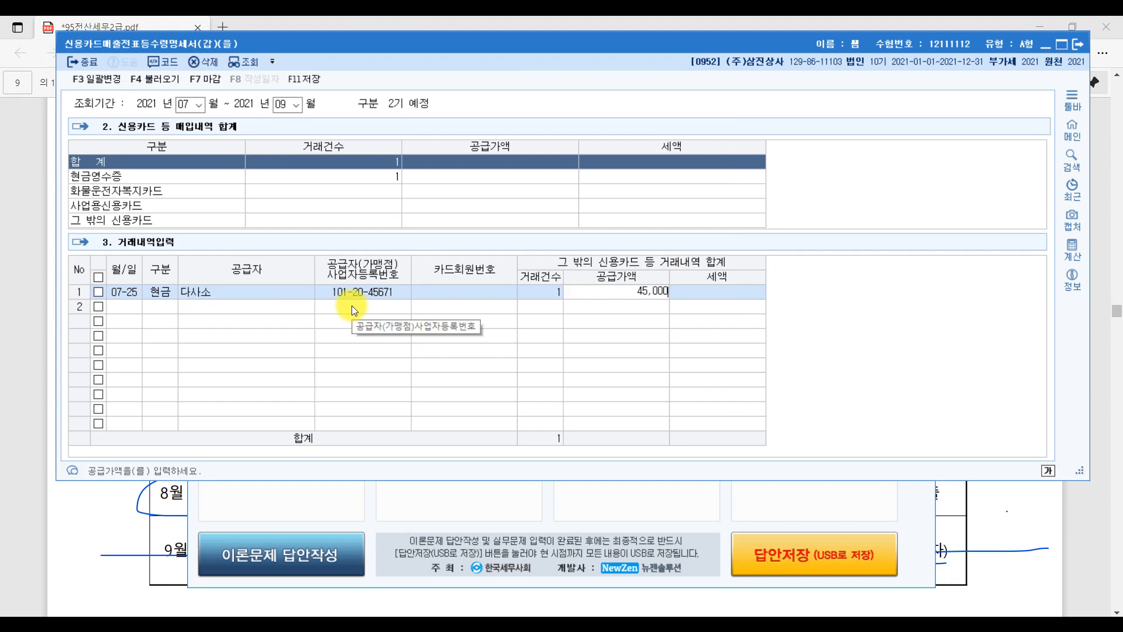
{"action": "key", "text": "Return"}
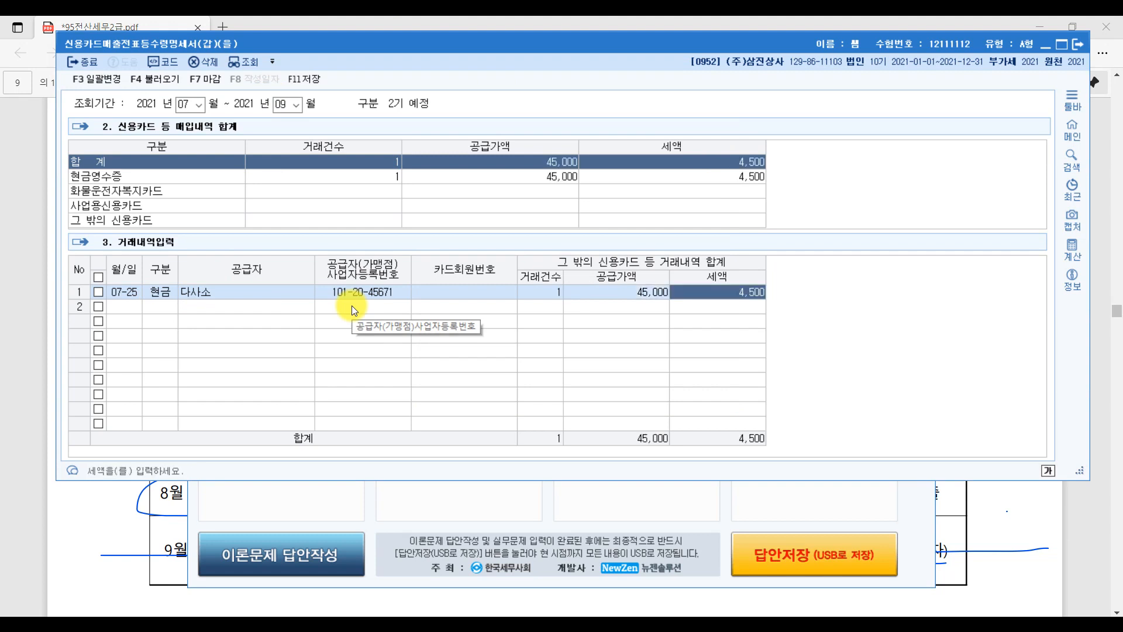
{"action": "key", "text": "Return"}
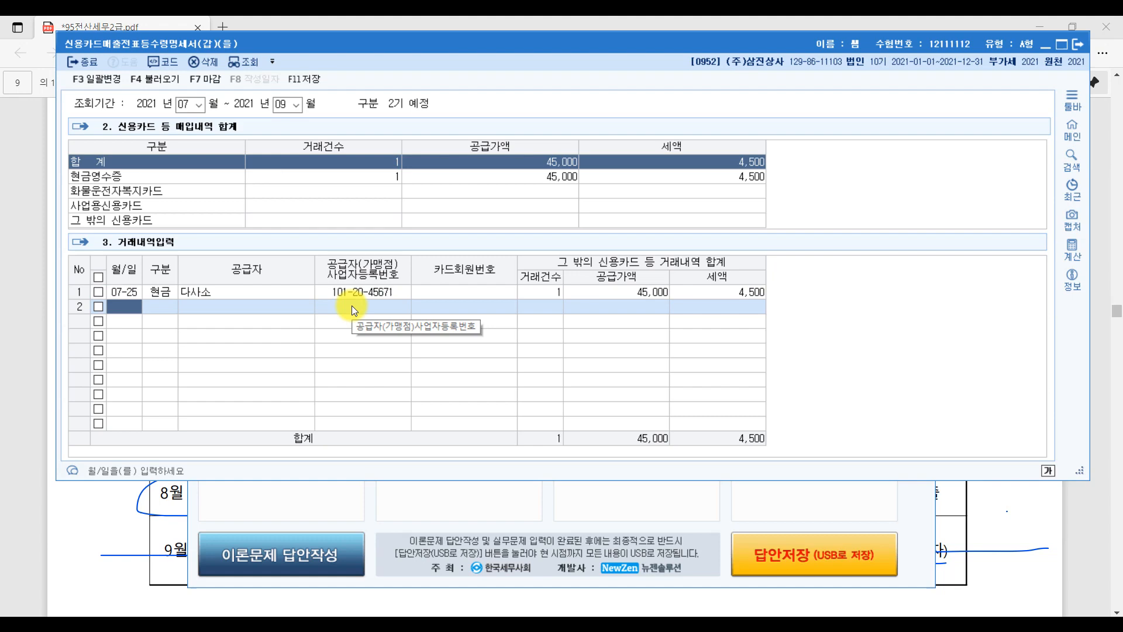
Add a second transaction row dated 08-14 with type 사업 and supplier 강남돼지집, checking the card type in the PDF question
{"action": "type", "text": "0814"}
{"action": "key", "text": "Return"}
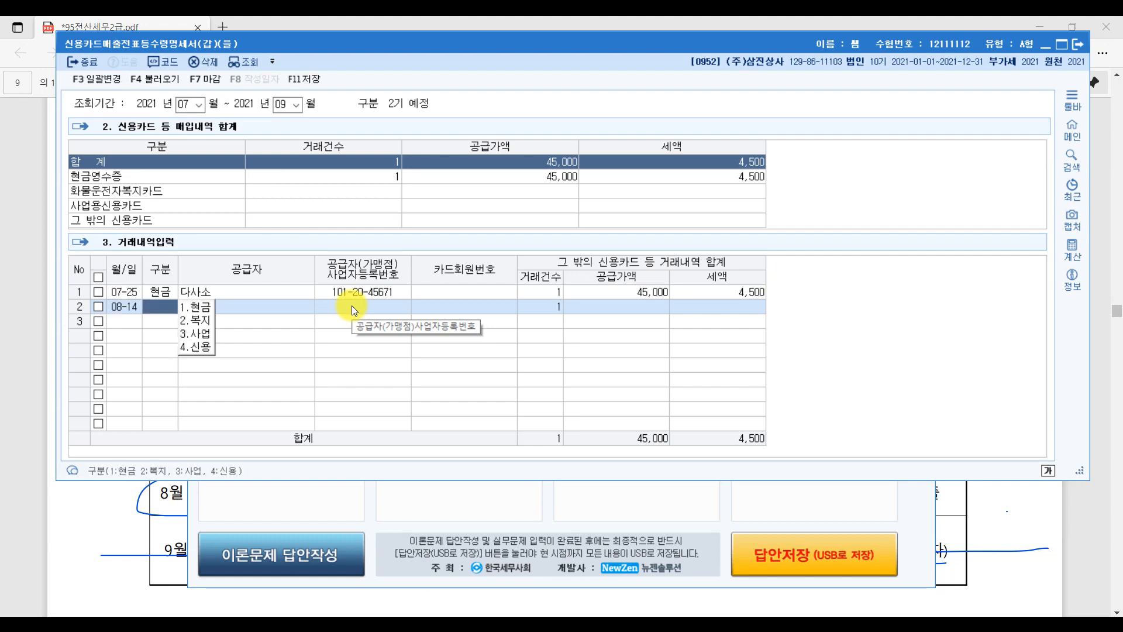
{"action": "left_click", "coordinate": [1097, 527]}
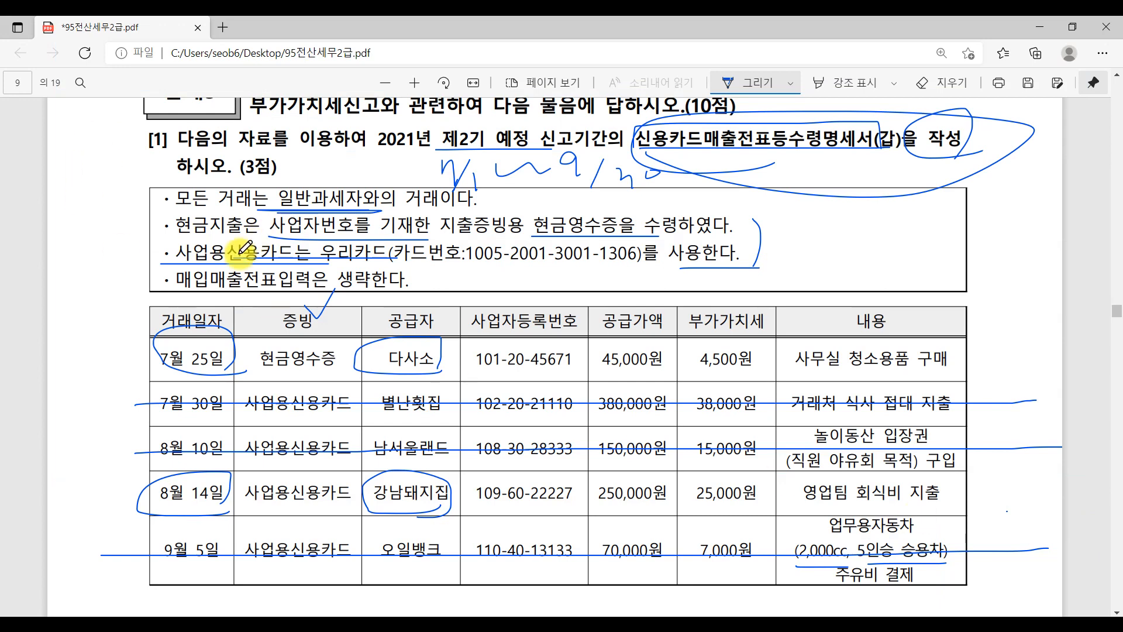
{"action": "key", "text": "alt+Tab"}
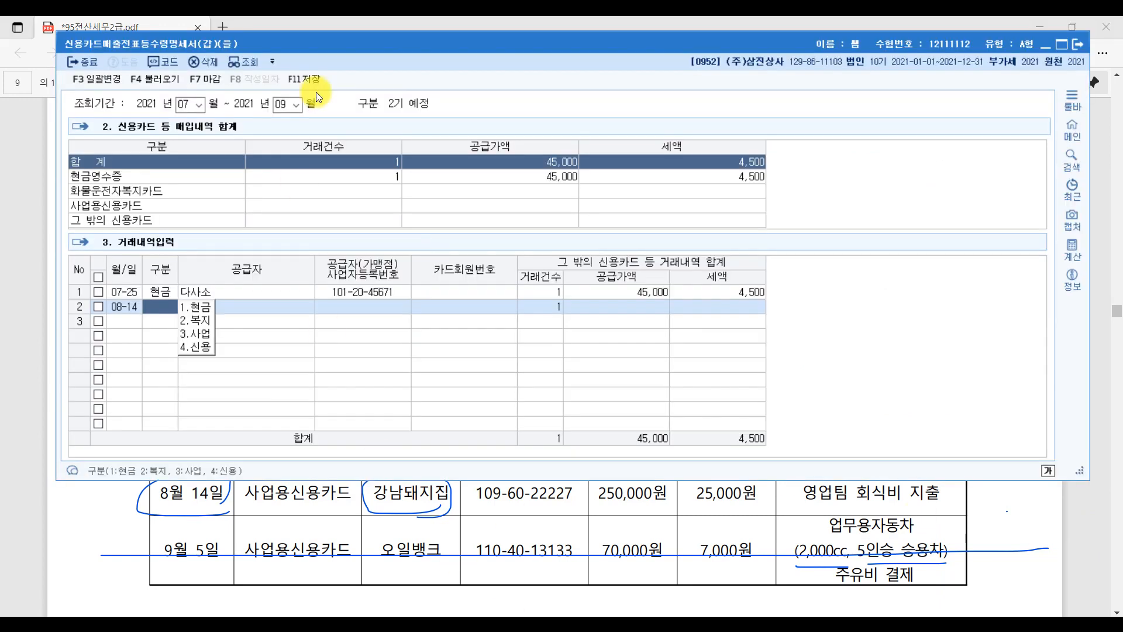
{"action": "left_click", "coordinate": [206, 336]}
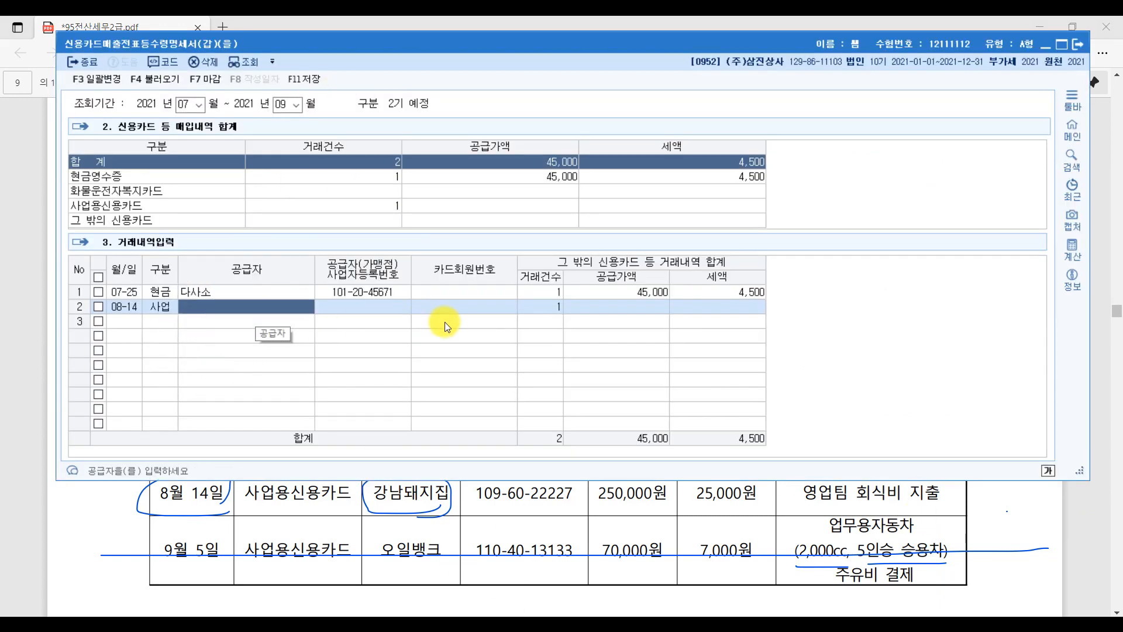
{"action": "key", "text": "F2"}
{"action": "type", "text": "강남"}
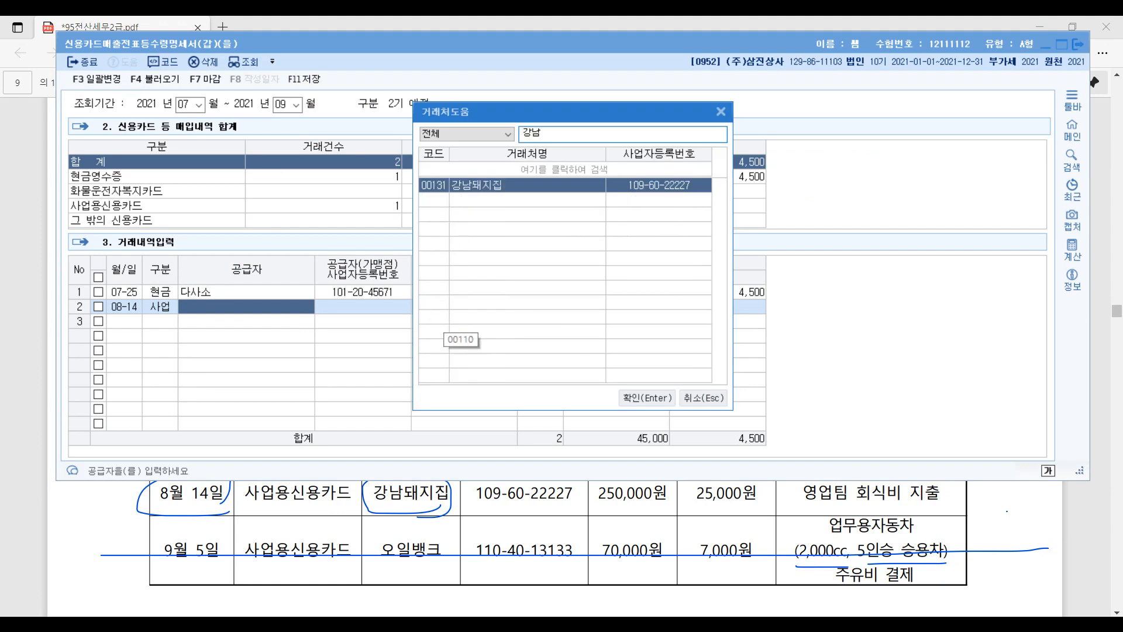
{"action": "key", "text": "Return"}
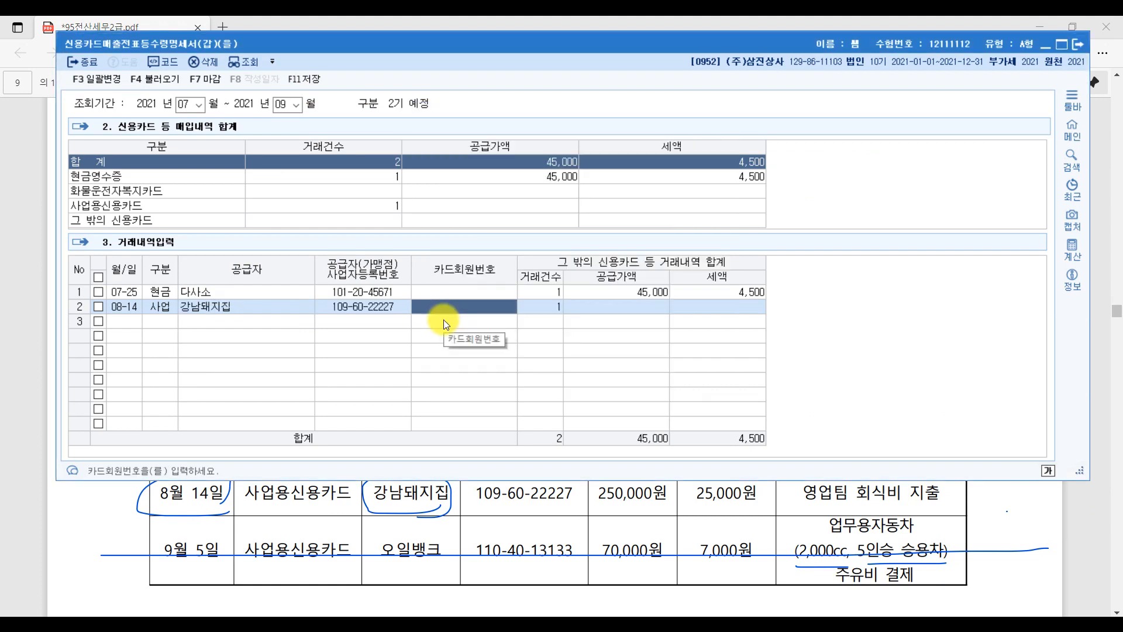
Fill in the card member number of the 강남돼지집 row by choosing 우리카드 from the card list
{"action": "key", "text": "F2"}
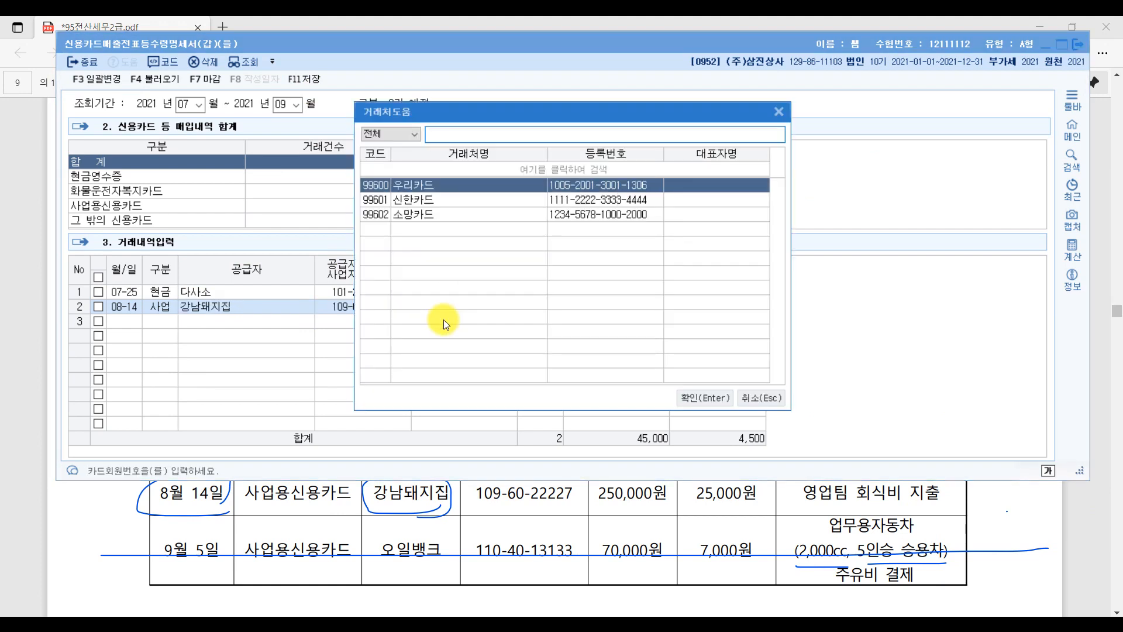
{"action": "double_click", "coordinate": [423, 193]}
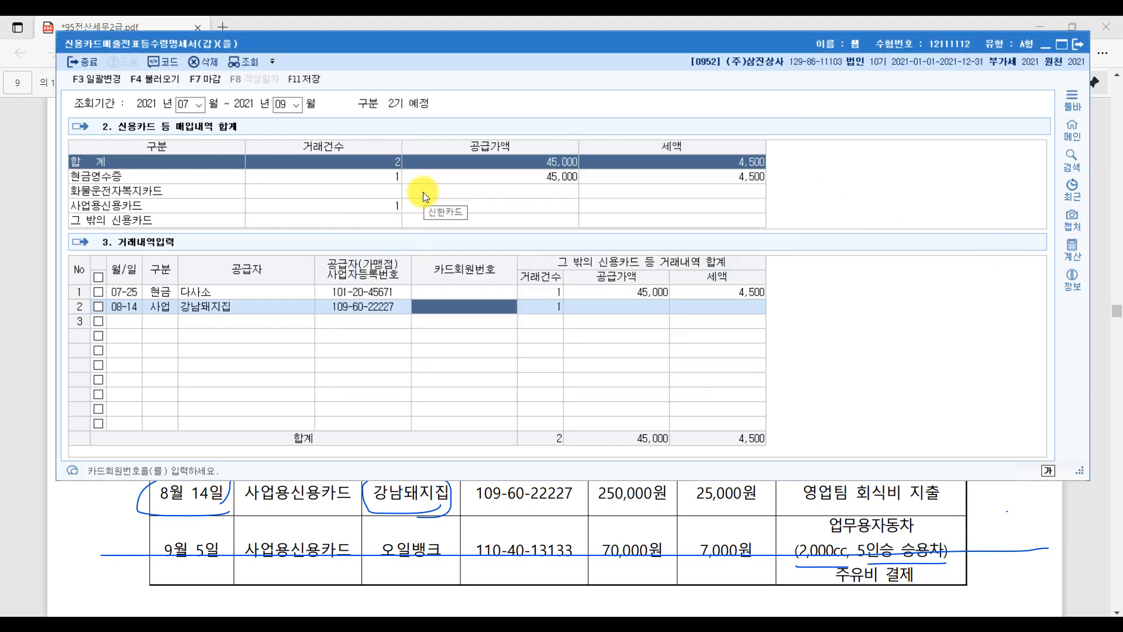
{"action": "left_click", "coordinate": [606, 304]}
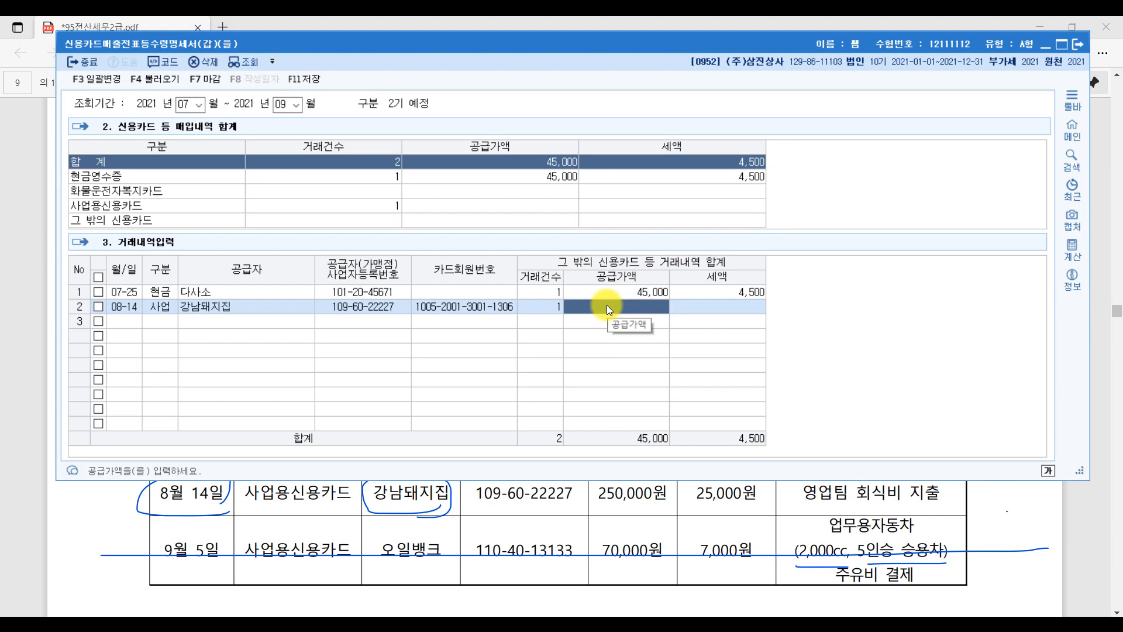
Complete the 강남돼지집 row with a supply amount of 250,000
{"action": "type", "text": "2500000"}
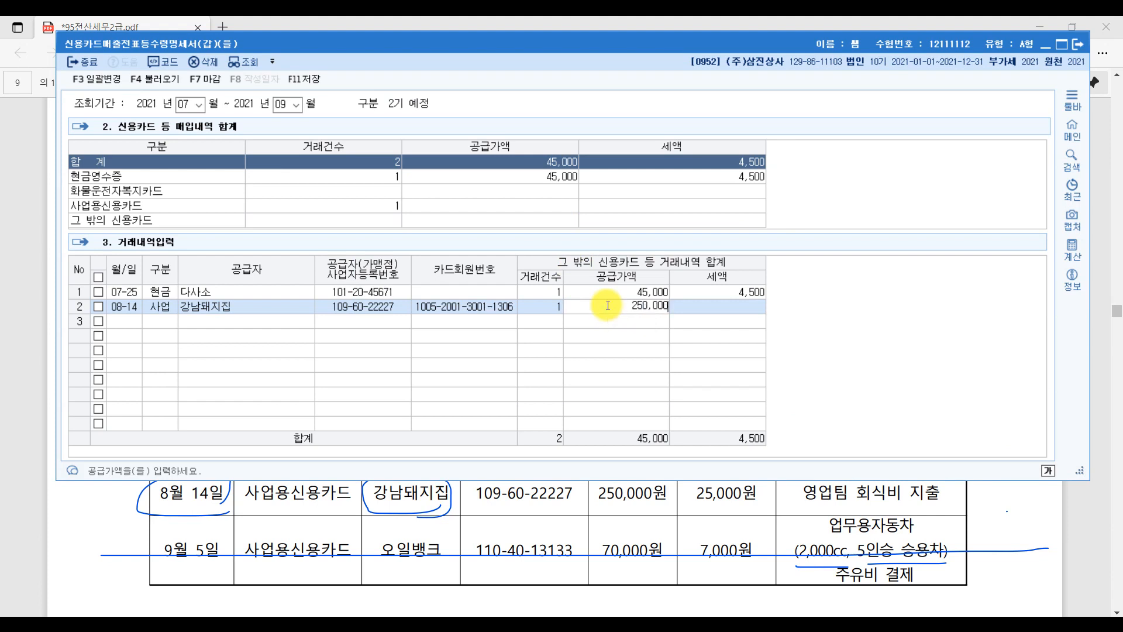
{"action": "key", "text": "Return"}
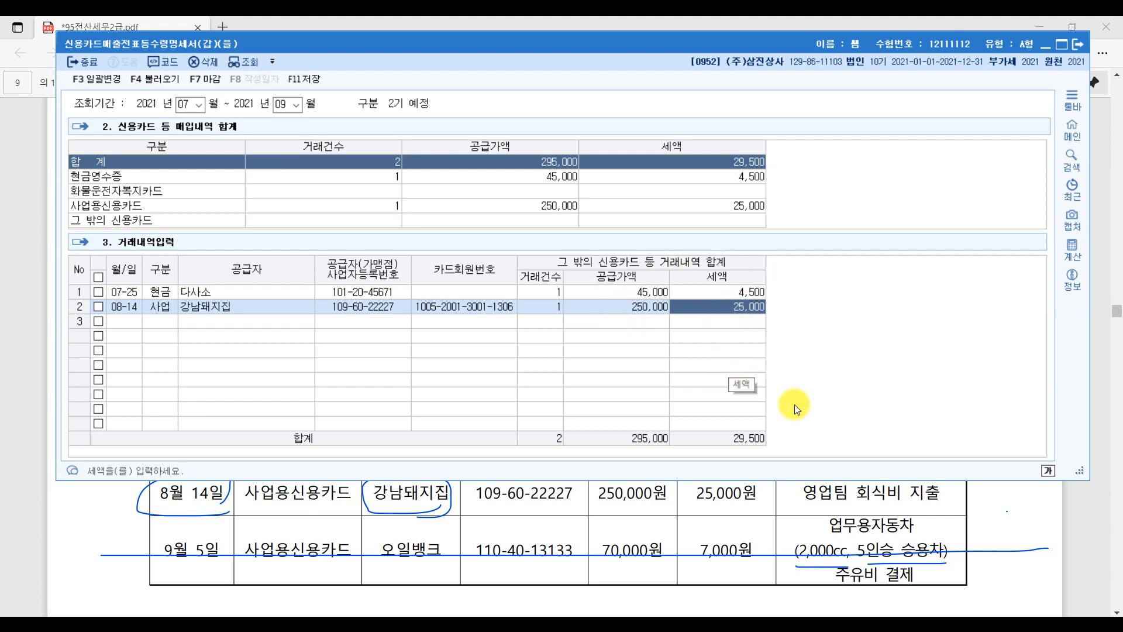
{"action": "key", "text": "Return"}
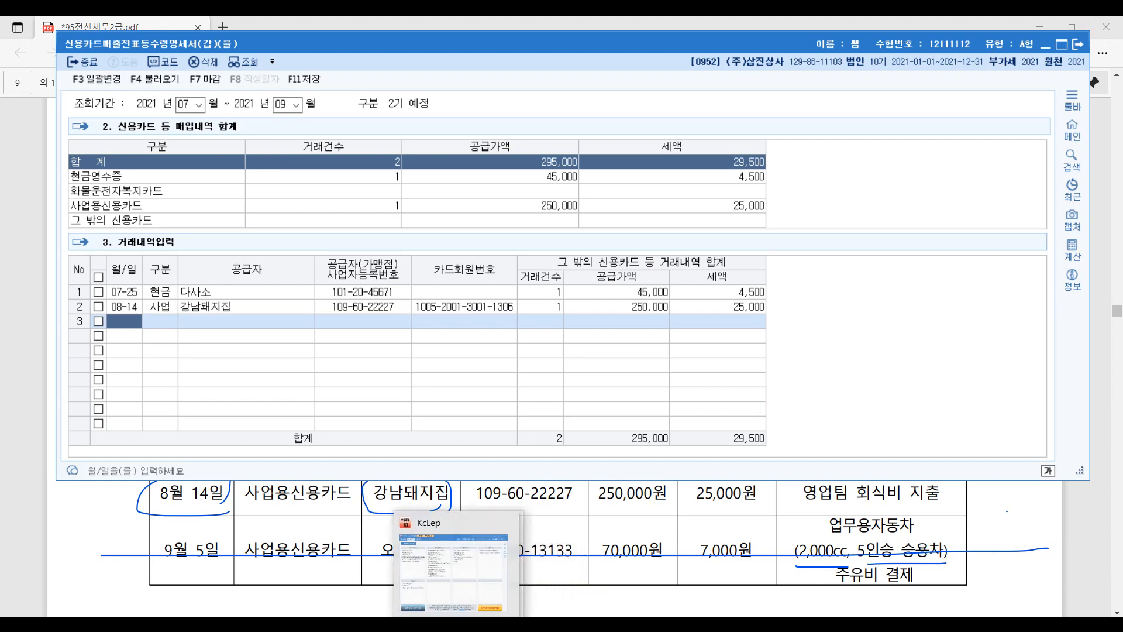
Review the Paint notes on items that must not be entered in the 신용카드매출전표등 수령명세서, returning to KcLep
{"action": "mouse_move", "coordinate": [414, 623]}
{"action": "left_click", "coordinate": [342, 585]}
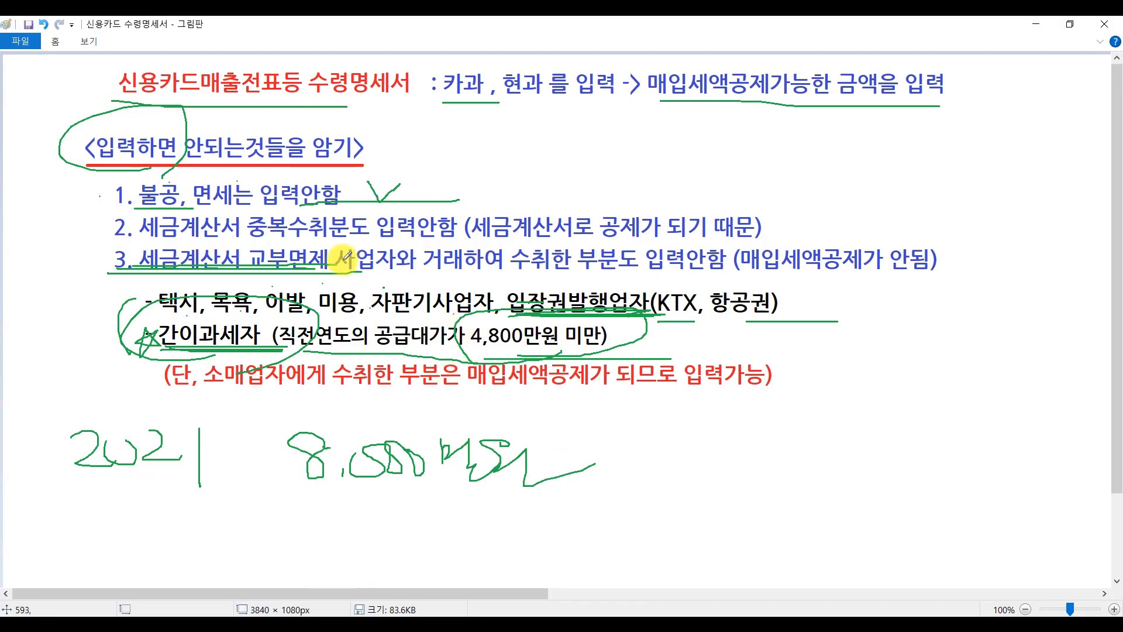
{"action": "left_click", "coordinate": [511, 621]}
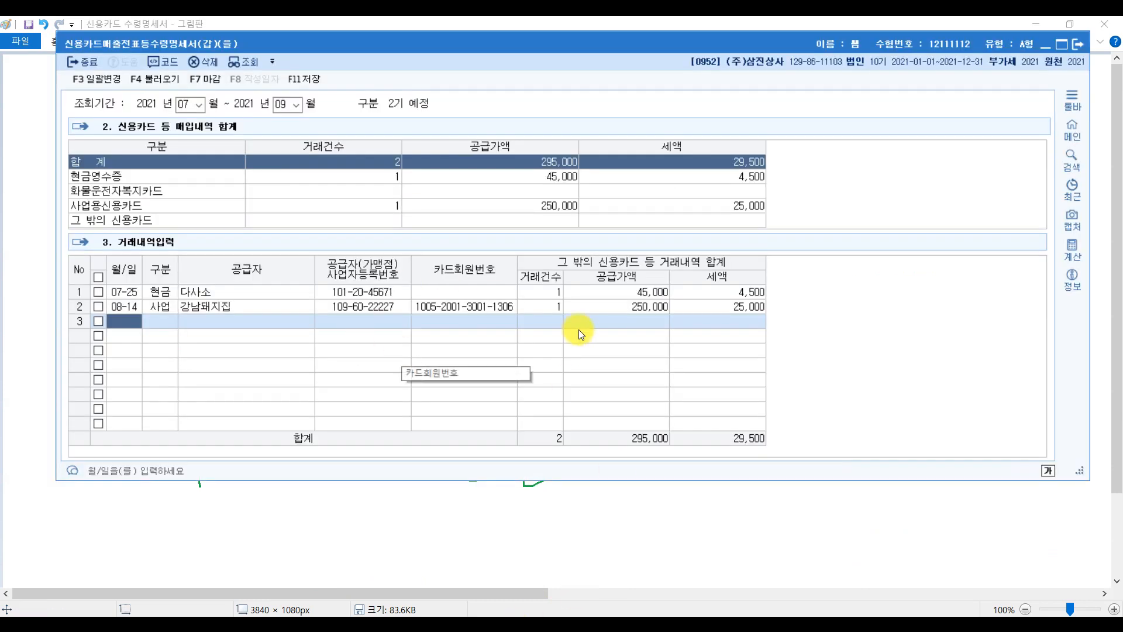
Leave the completed statement and go past question [1]'s answer to question [2] in the exam PDF
{"action": "key", "text": "Escape"}
{"action": "left_click", "coordinate": [565, 293]}
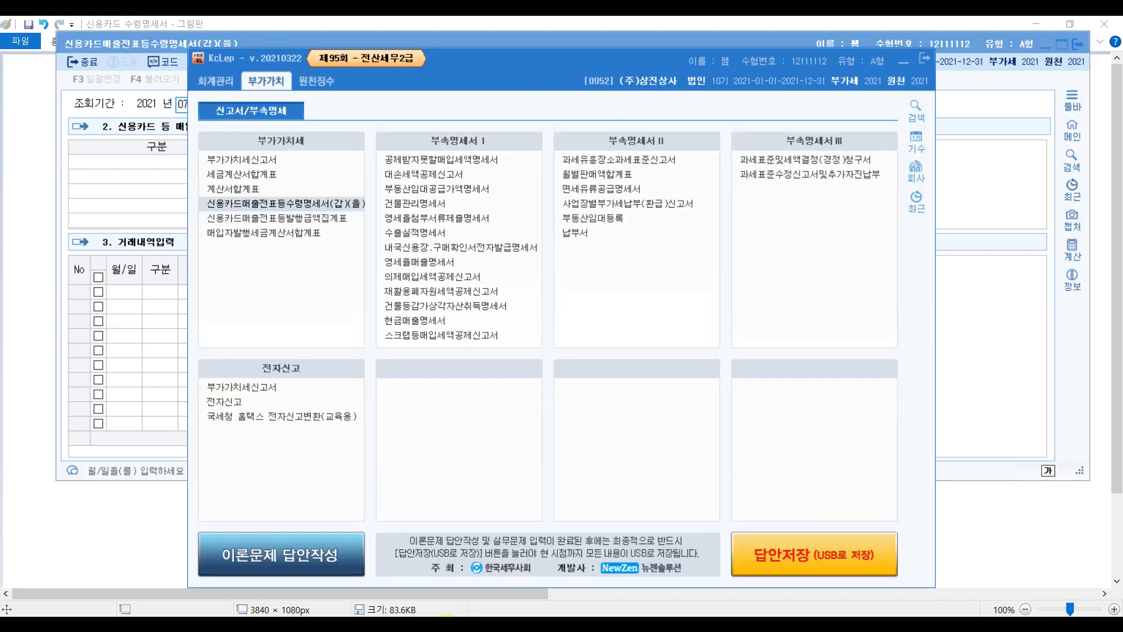
{"action": "left_click", "coordinate": [529, 625]}
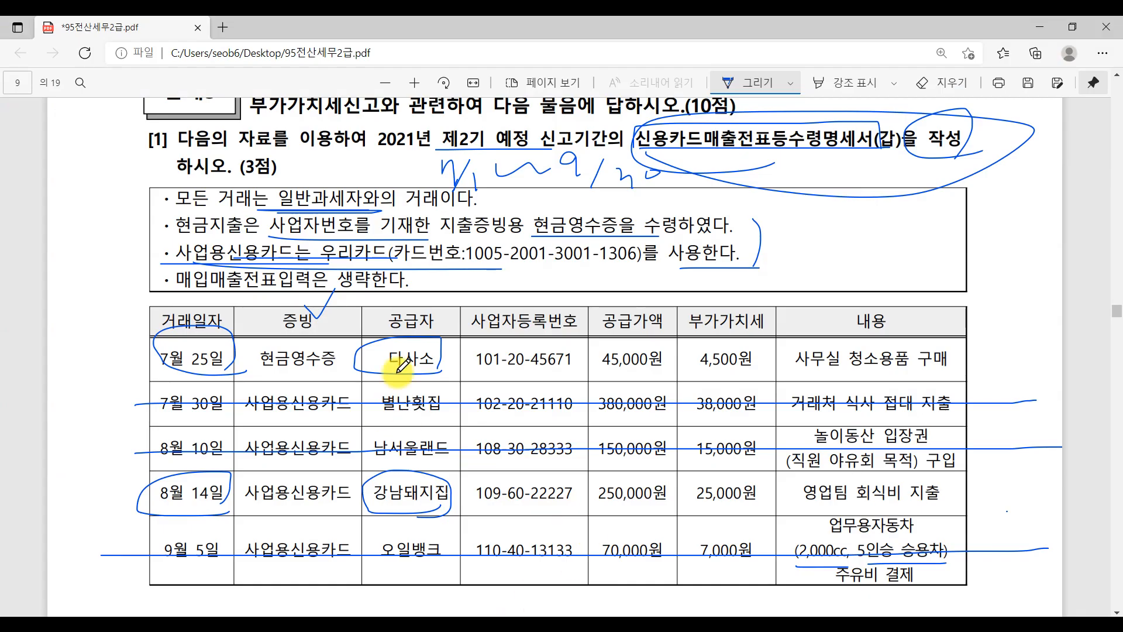
{"action": "scroll", "coordinate": [539, 503], "scroll_direction": "down", "scroll_amount": 15}
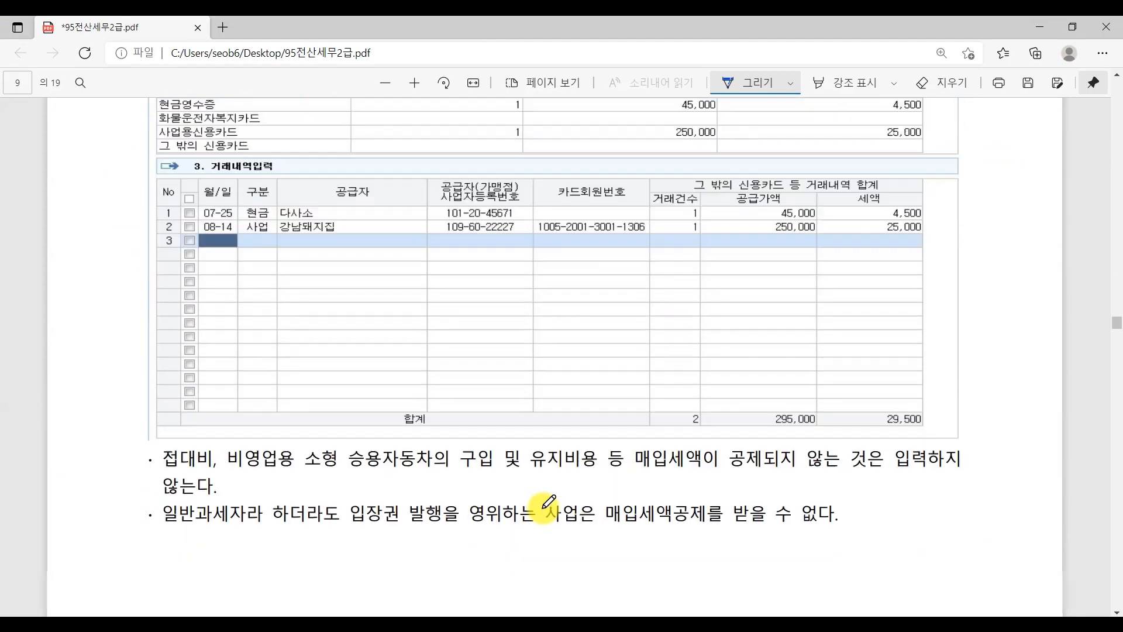
{"action": "scroll", "coordinate": [544, 513], "scroll_direction": "down", "scroll_amount": 10}
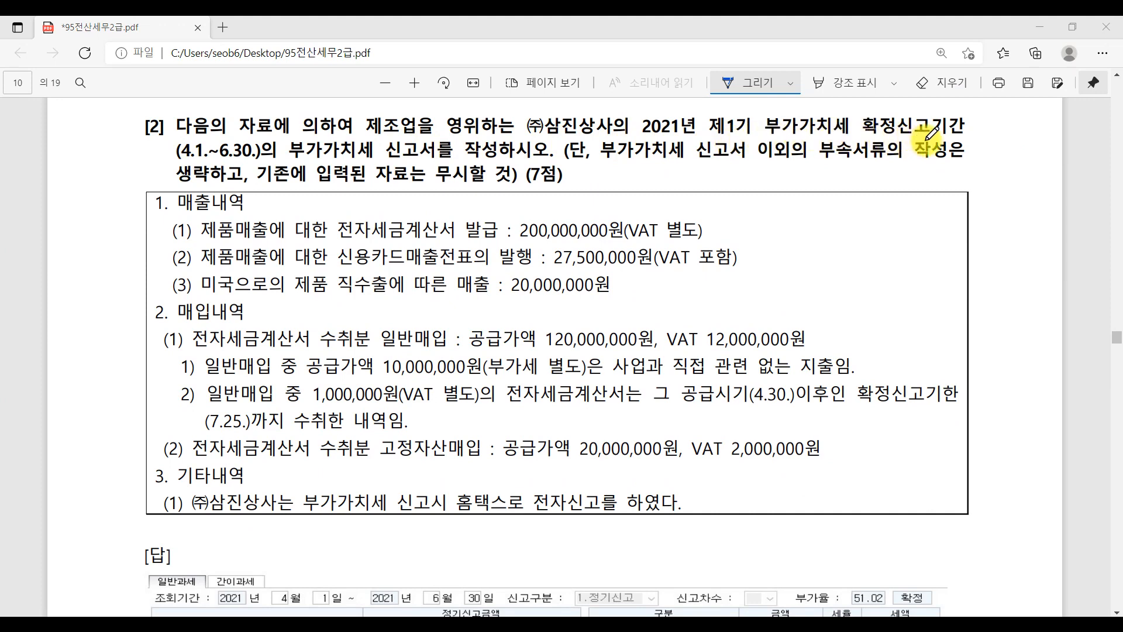
Underline the instruction to prepare the 부가가치세 신고서 and circle the headings 매출내역 and 매입내역 in question [2]
{"action": "left_click_drag", "start_coordinate": [325, 159], "coordinate": [563, 158]}
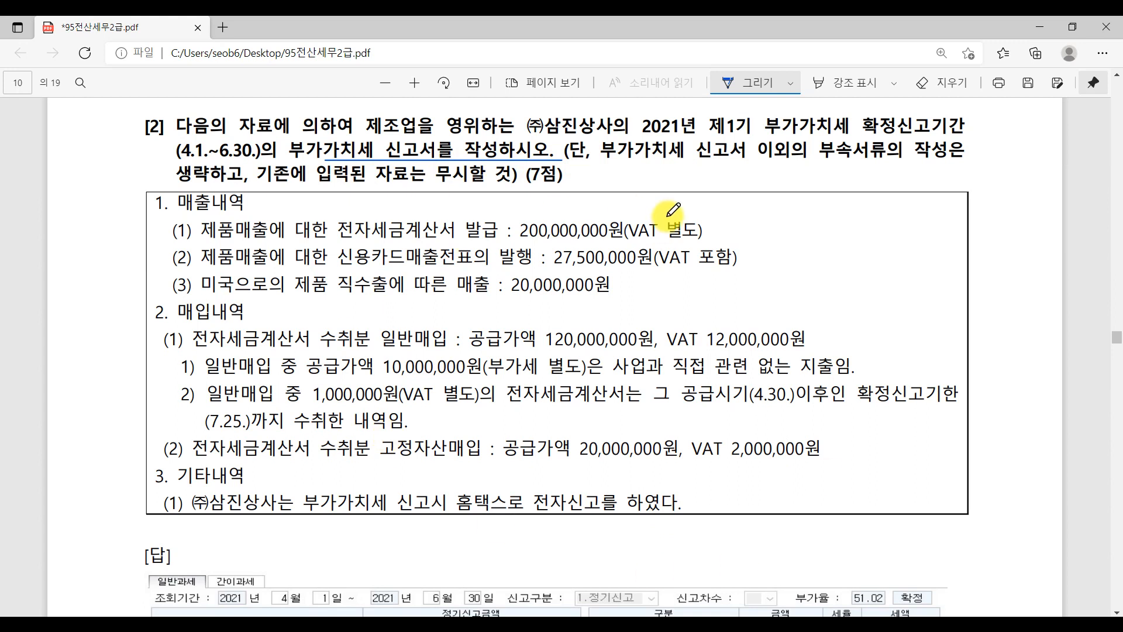
{"action": "mouse_move", "coordinate": [257, 193]}
{"action": "left_mouse_down"}
{"action": "mouse_move", "coordinate": [229, 206]}
{"action": "mouse_move", "coordinate": [164, 201]}
{"action": "mouse_move", "coordinate": [215, 235]}
{"action": "left_mouse_up"}
{"action": "mouse_move", "coordinate": [185, 326]}
{"action": "left_mouse_down"}
{"action": "mouse_move", "coordinate": [188, 294]}
{"action": "mouse_move", "coordinate": [184, 319]}
{"action": "left_mouse_up"}
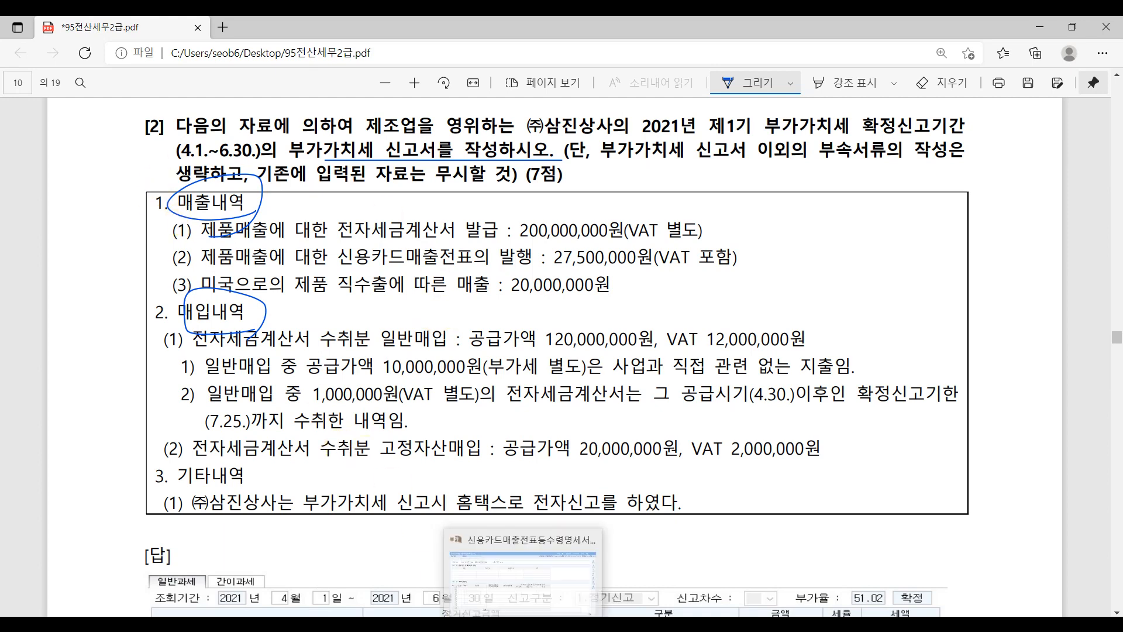
Open the 부가가치세신고서 in KcLep for April 1 to June 30, 2021 and enlarge its window
{"action": "left_click", "coordinate": [414, 612]}
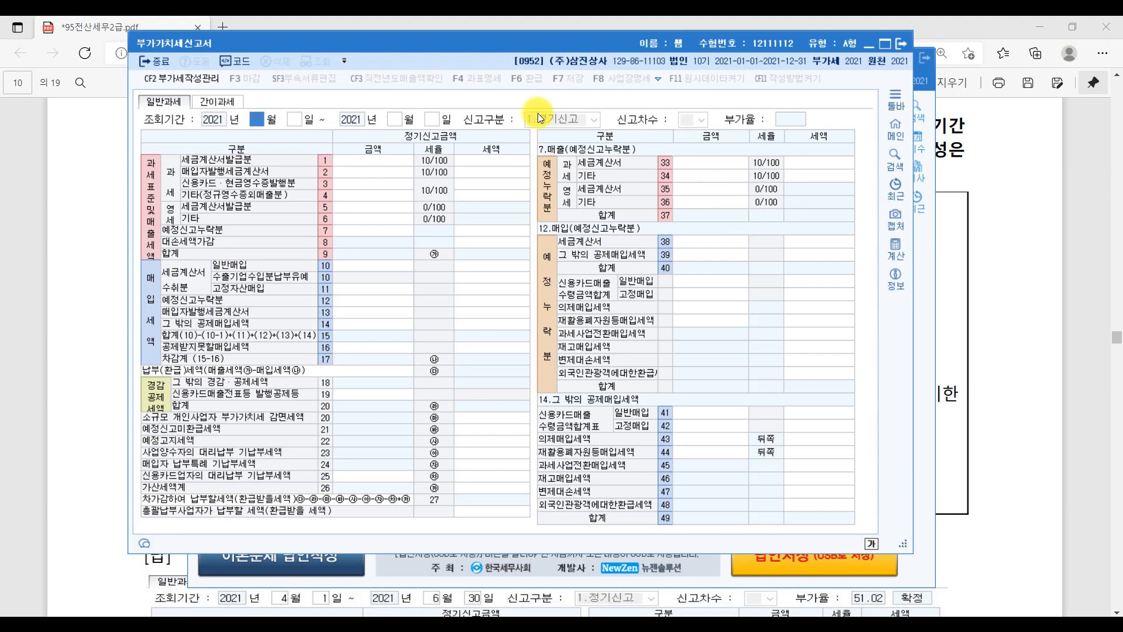
{"action": "type", "text": "4"}
{"action": "key", "text": "Return"}
{"action": "type", "text": "1"}
{"action": "key", "text": "Return"}
{"action": "type", "text": "6"}
{"action": "key", "text": "Return"}
{"action": "key", "text": "Return"}
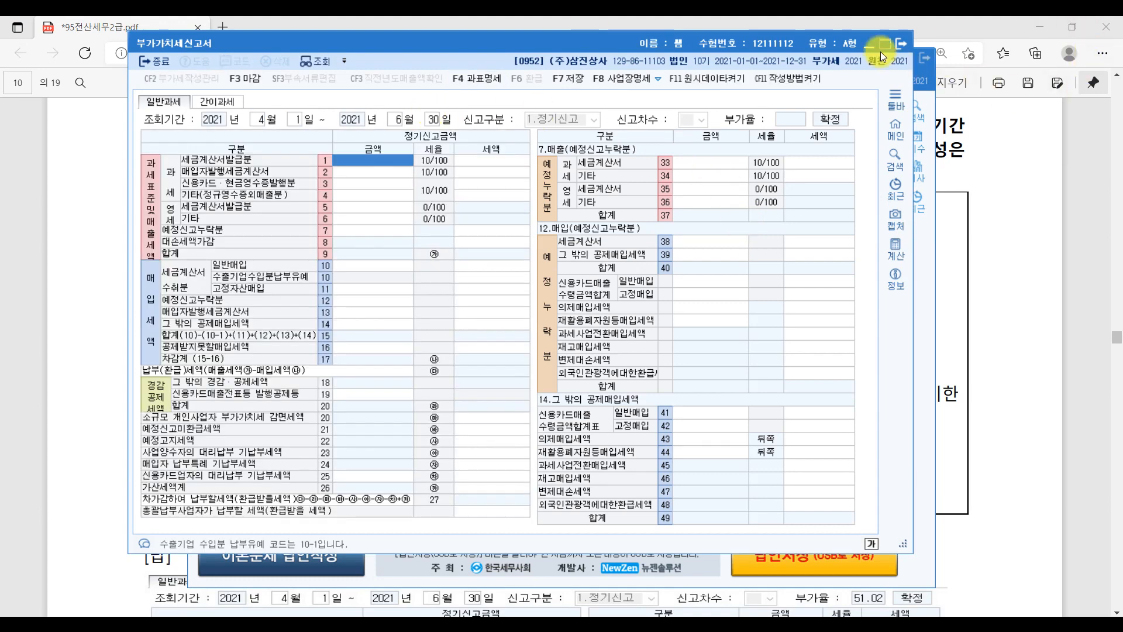
{"action": "left_click_drag", "start_coordinate": [754, 52], "coordinate": [718, 50]}
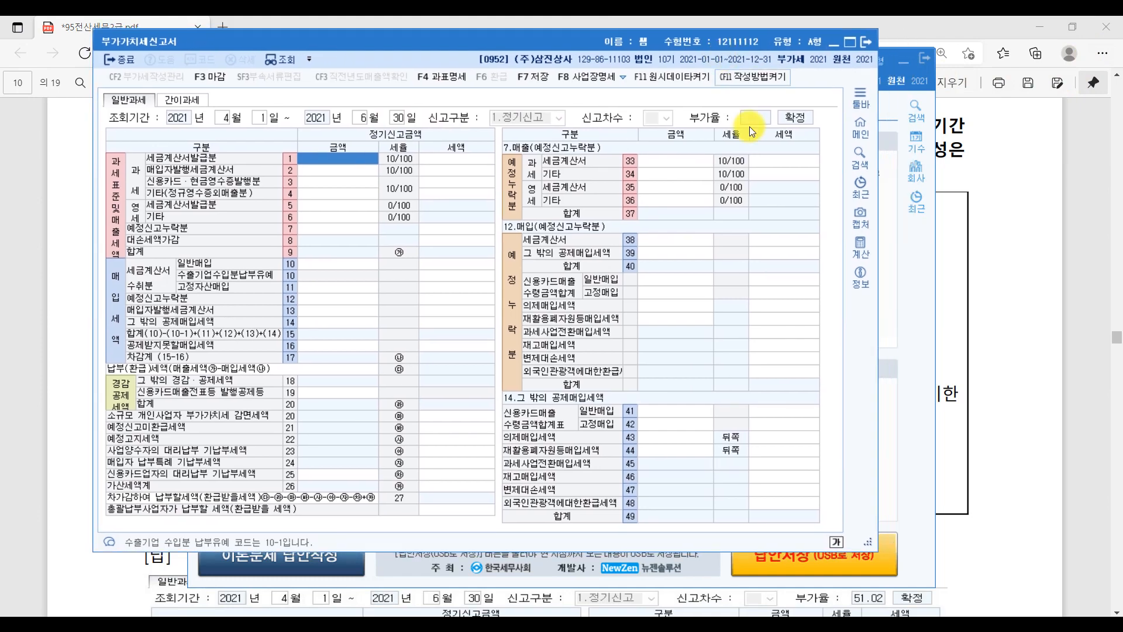
{"action": "left_click_drag", "start_coordinate": [869, 543], "coordinate": [1078, 588]}
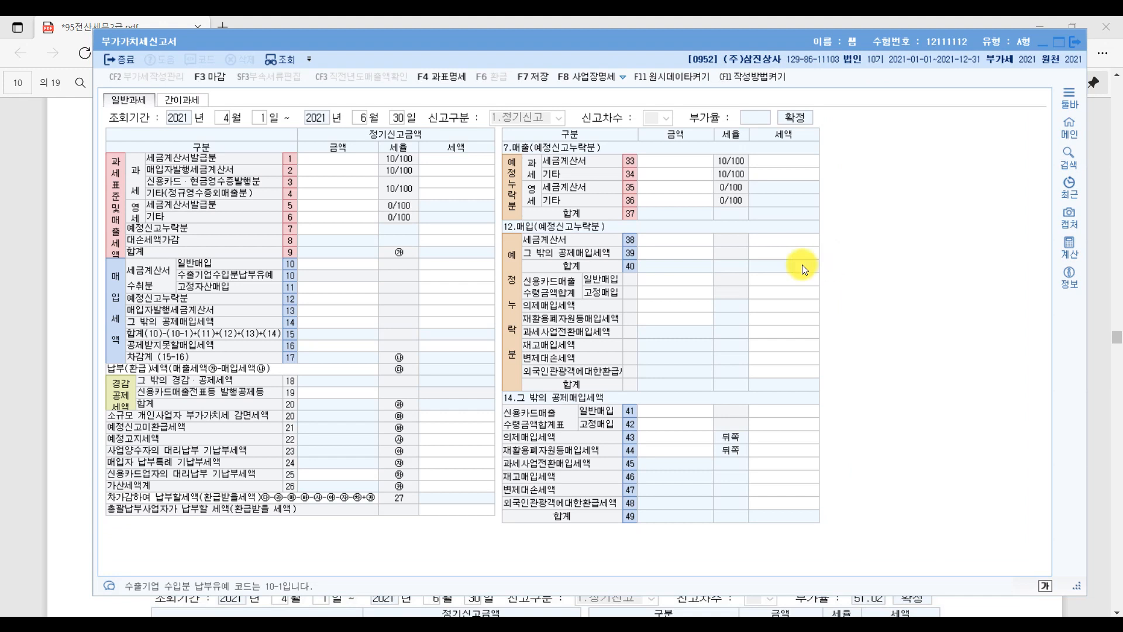
Enter taxable sales of 200,000,000 for 세금계산서발급분 (line 1) and 25,000,000 for 신용카드·현금영수증발행분 (line 3)
{"action": "left_click", "coordinate": [315, 157]}
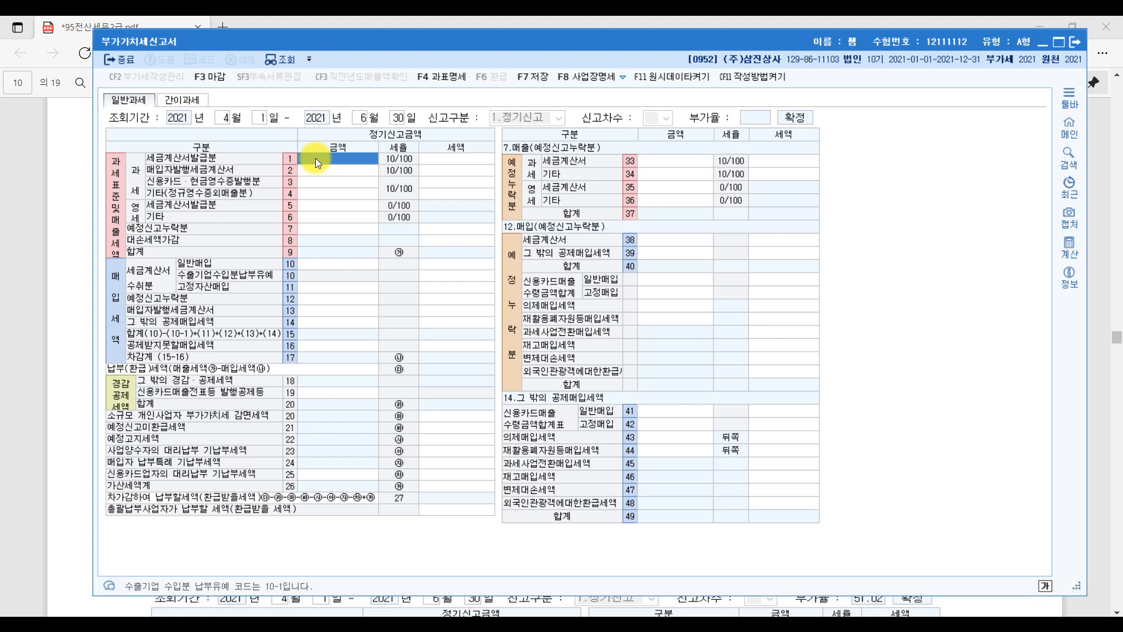
{"action": "type", "text": "200000000"}
{"action": "key", "text": "Return"}
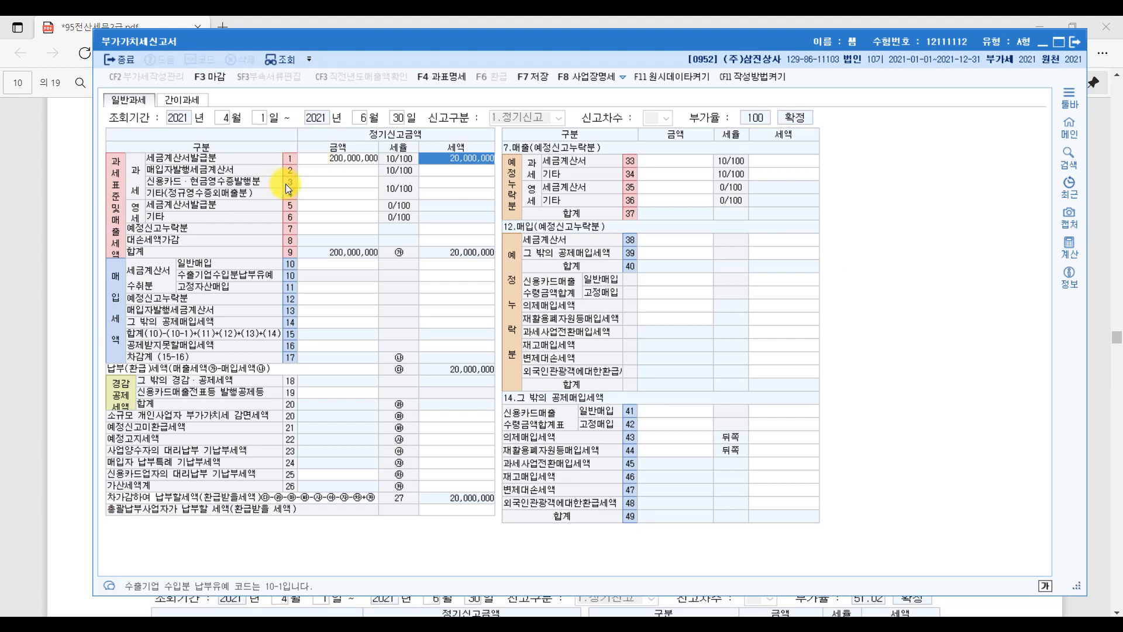
{"action": "left_click", "coordinate": [304, 183]}
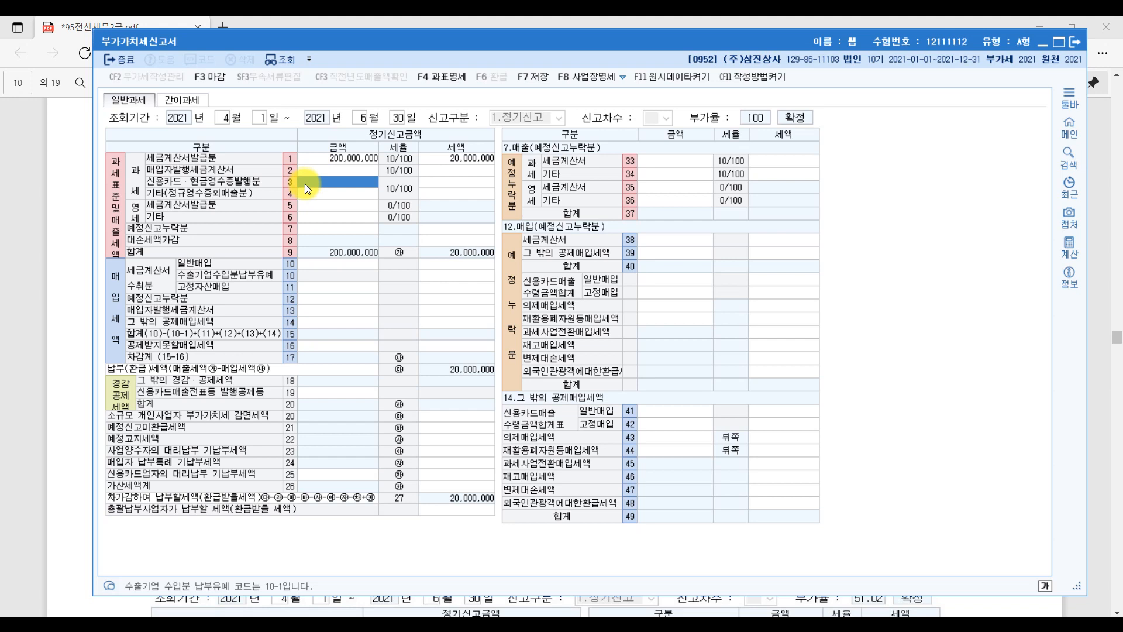
{"action": "type", "text": "25000000"}
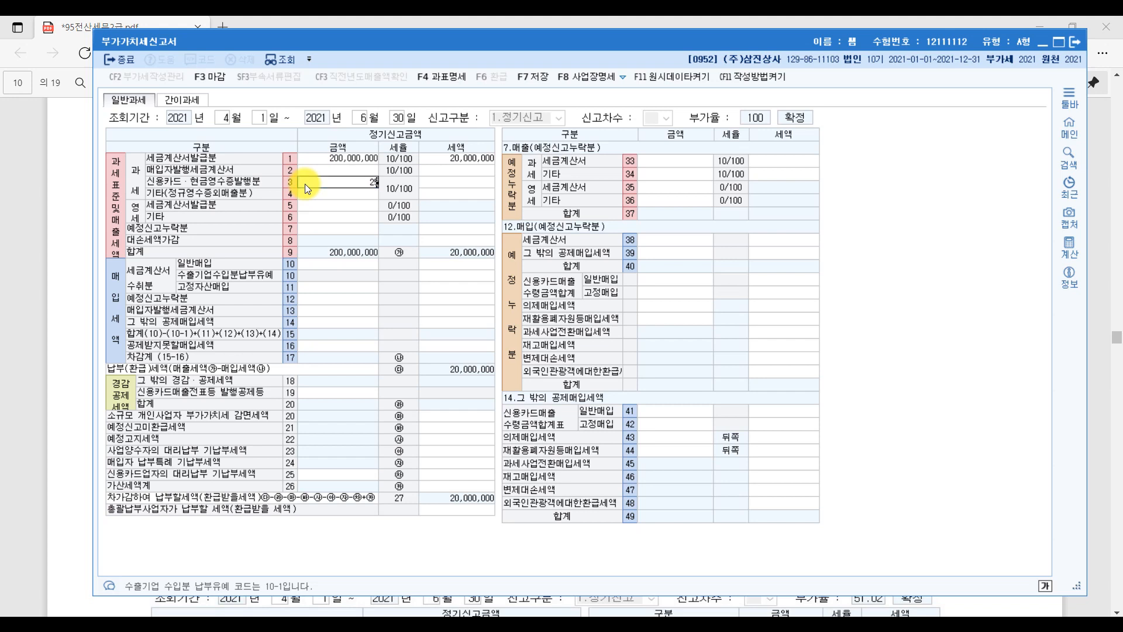
{"action": "key", "text": "Return"}
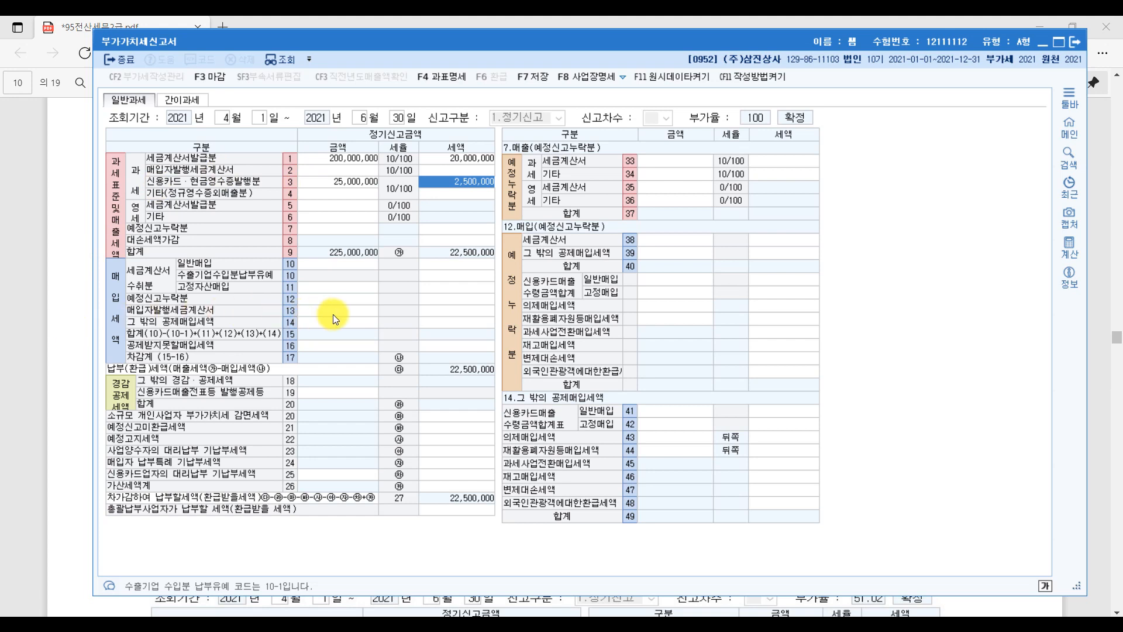
Enter the direct export sales of 20,000,000 as 영세 기타 on line 6
{"action": "left_click", "coordinate": [315, 218]}
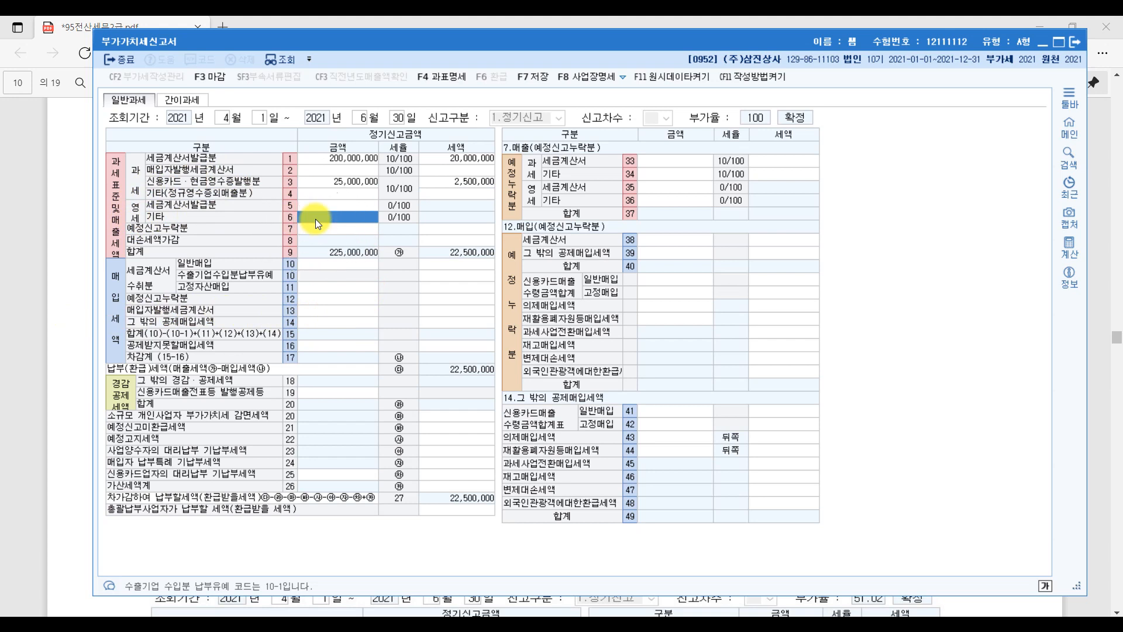
{"action": "type", "text": "20000000"}
{"action": "key", "text": "Return"}
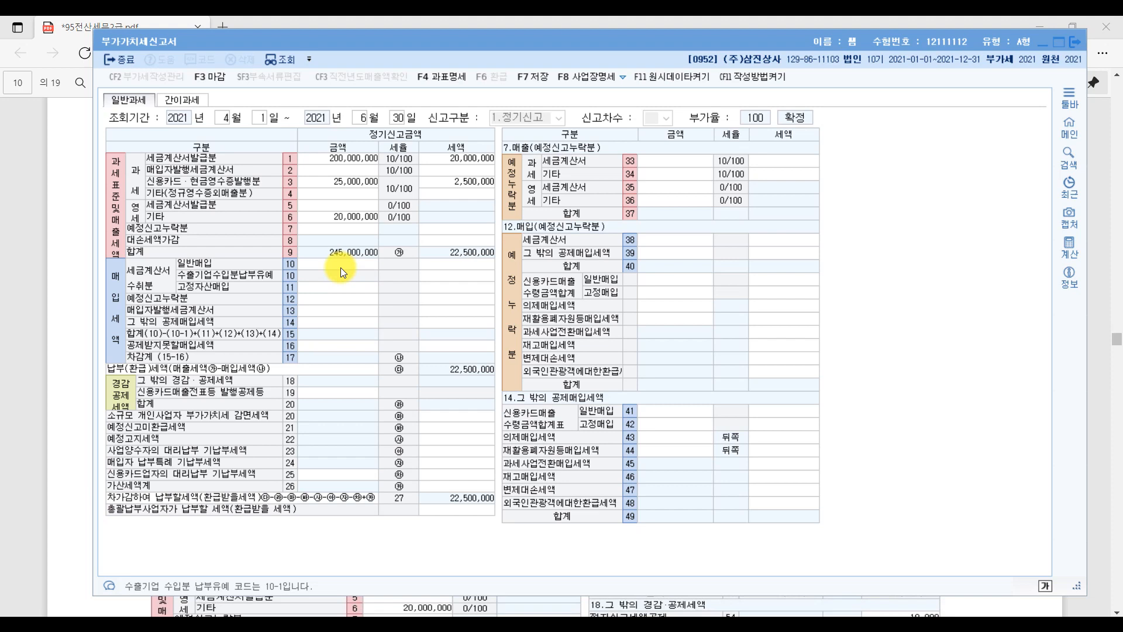
Enter the 세금계산서수취분 일반매입 on line 10 with an amount of 120,000,000 and tax of 12,000,000
{"action": "left_click", "coordinate": [343, 264]}
{"action": "type", "text": "120,000,000"}
{"action": "type", "text": "12000000"}
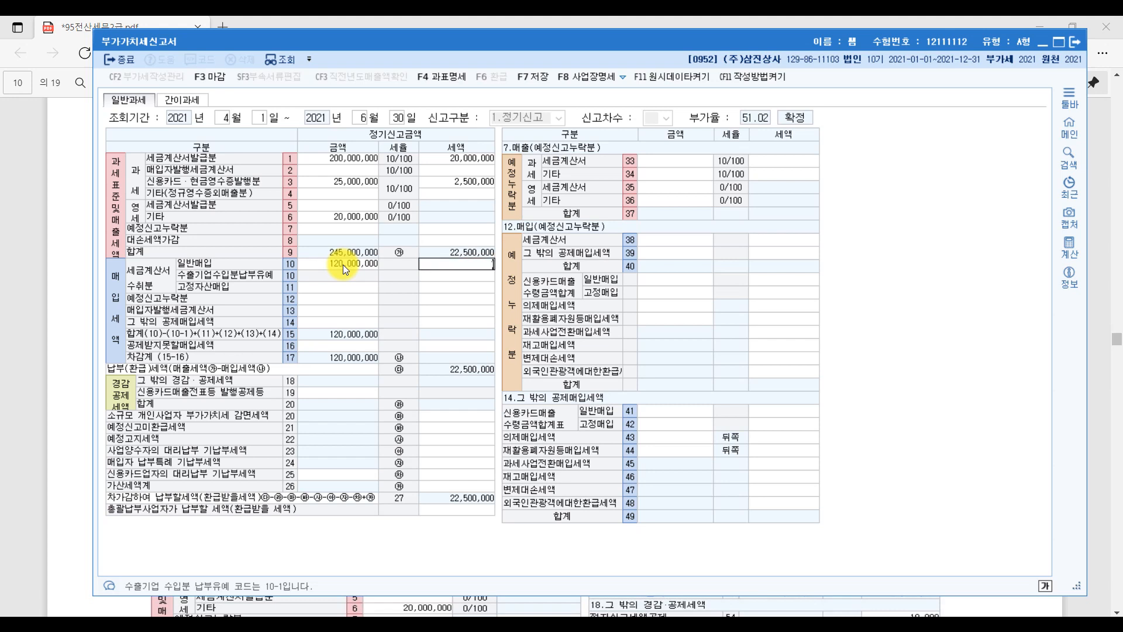
{"action": "key", "text": "Return"}
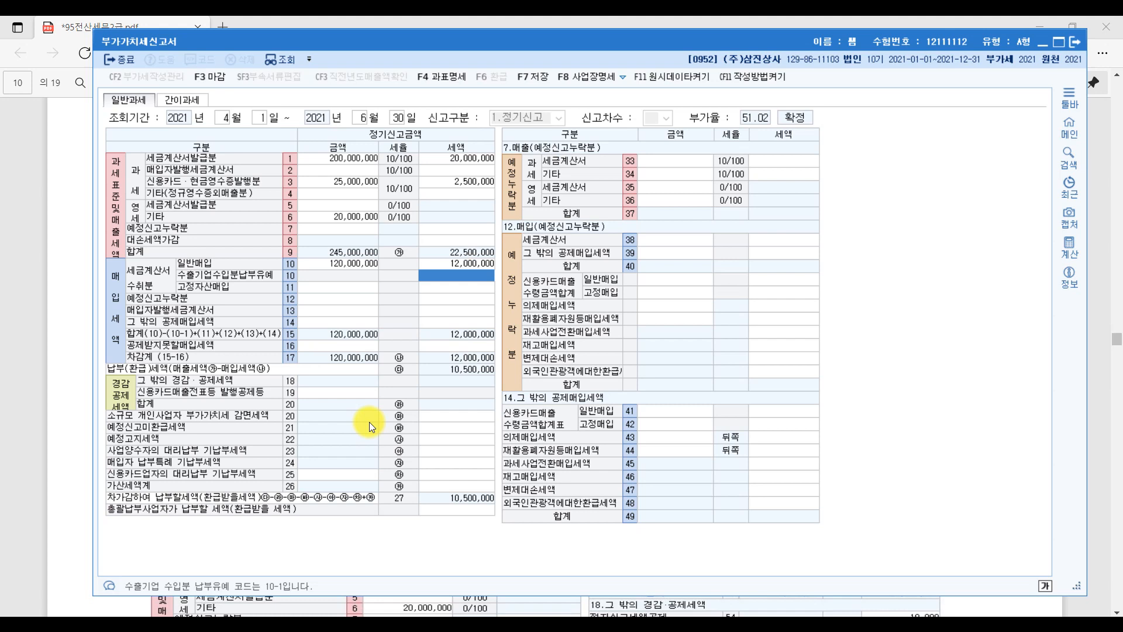
Enter 10,000,000 as 공제받지못할 매입세액 on line 50 of the line 16 detail
{"action": "left_click", "coordinate": [335, 346]}
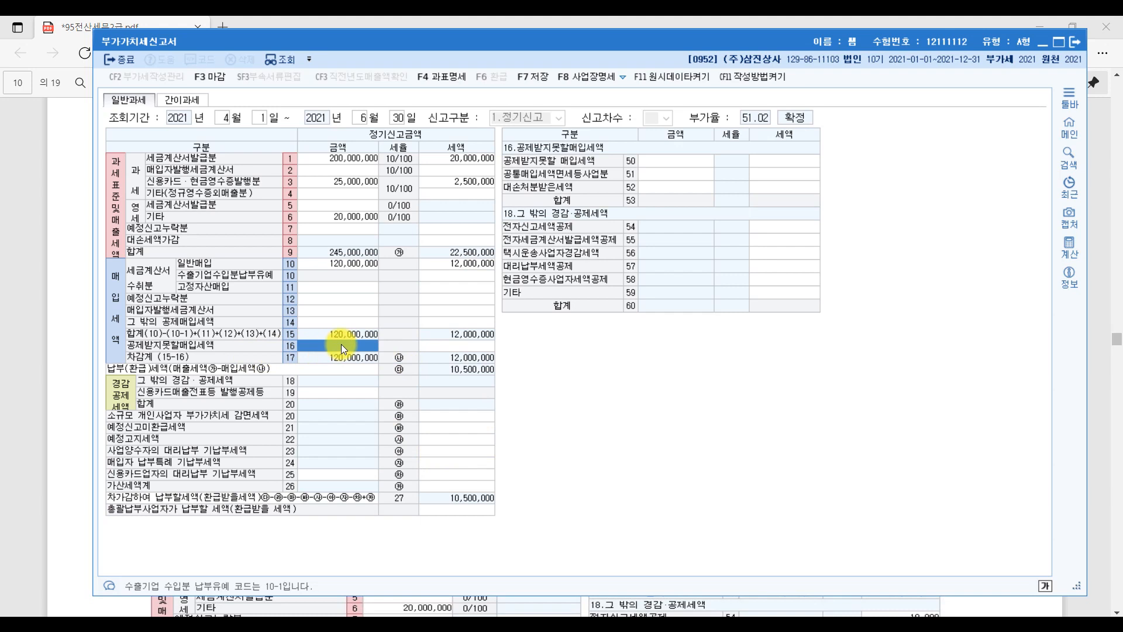
{"action": "left_click", "coordinate": [677, 166]}
{"action": "type", "text": "10000000"}
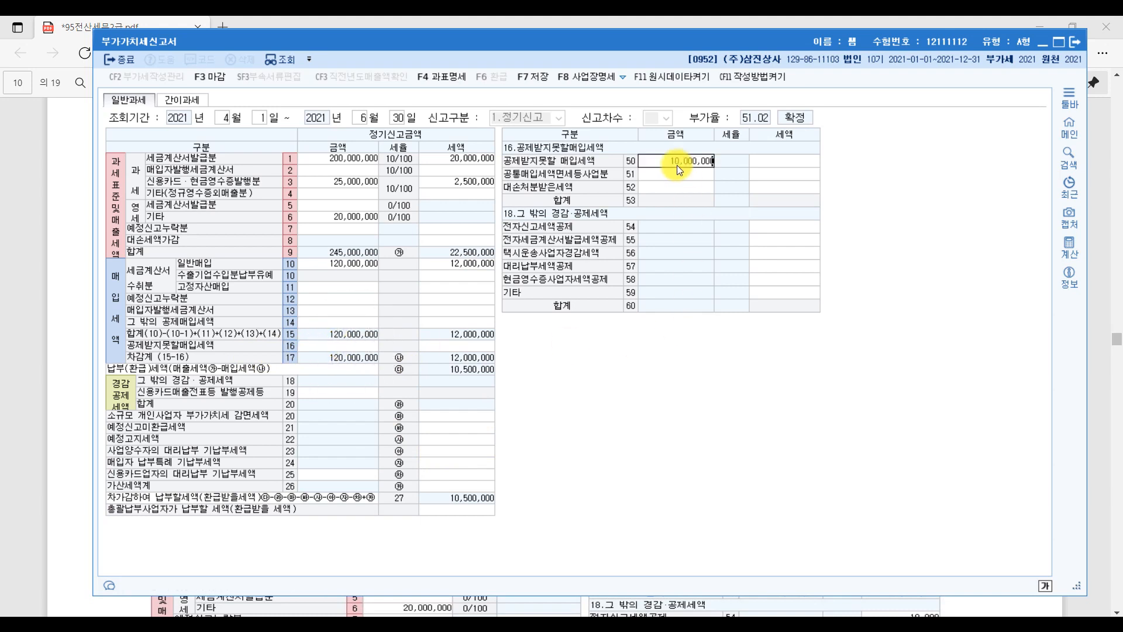
{"action": "key", "text": "Return"}
{"action": "key", "text": "Return"}
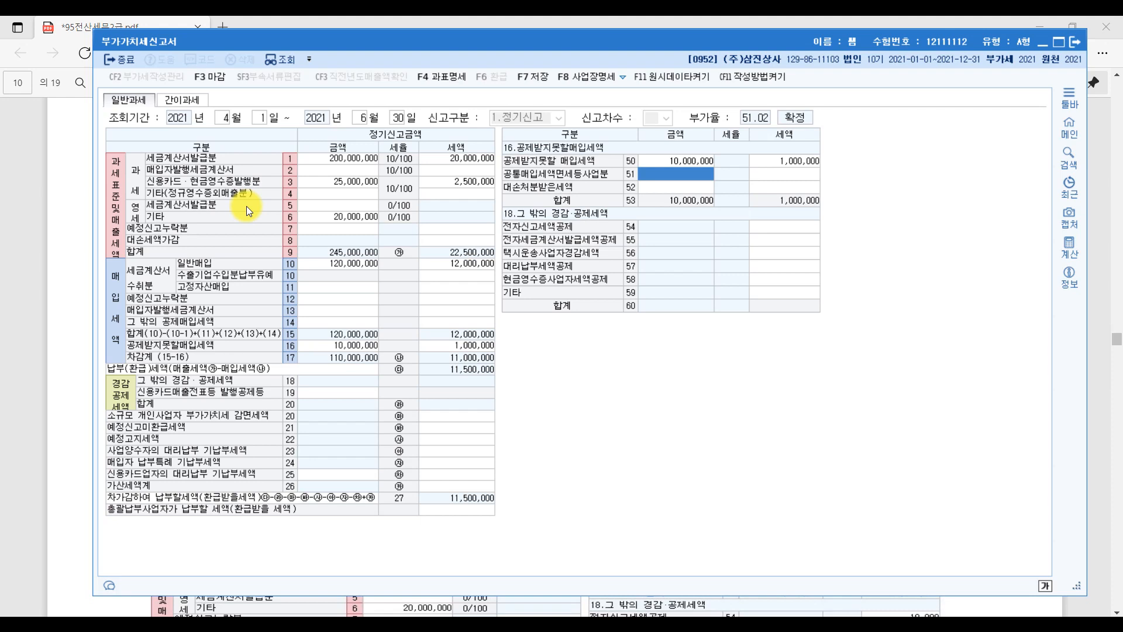
Open the 가산세액계 detail and circle the first syllables of the five penalty categories in the 세무2급.pdf table
{"action": "left_click", "coordinate": [457, 486]}
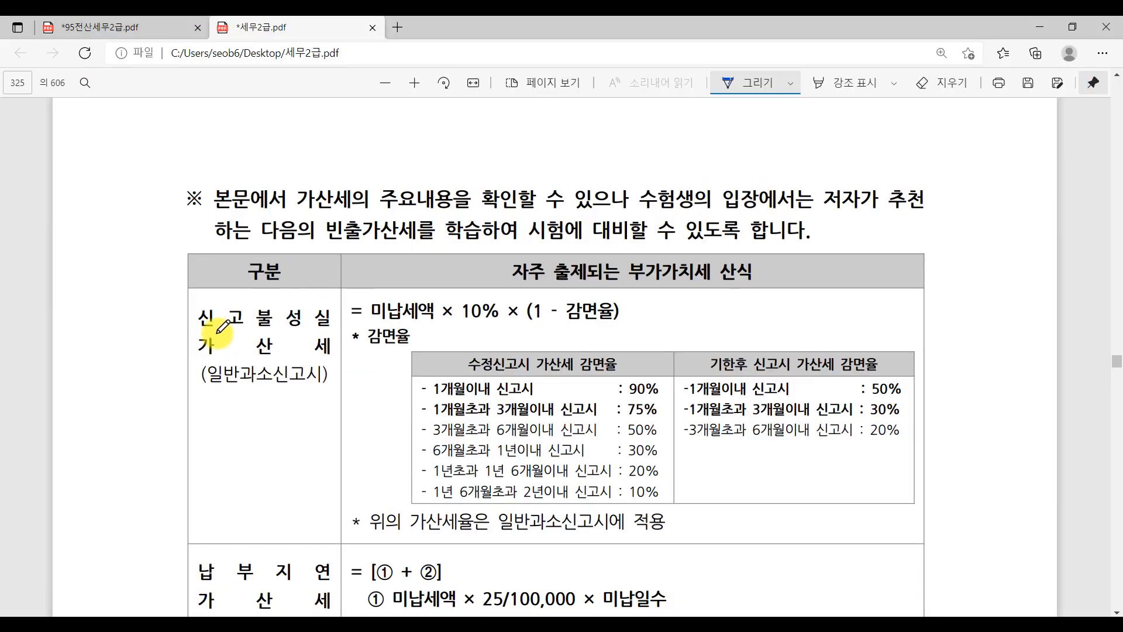
{"action": "mouse_move", "coordinate": [220, 331]}
{"action": "left_mouse_down"}
{"action": "mouse_move", "coordinate": [186, 304]}
{"action": "mouse_move", "coordinate": [225, 307]}
{"action": "mouse_move", "coordinate": [221, 332]}
{"action": "left_mouse_up"}
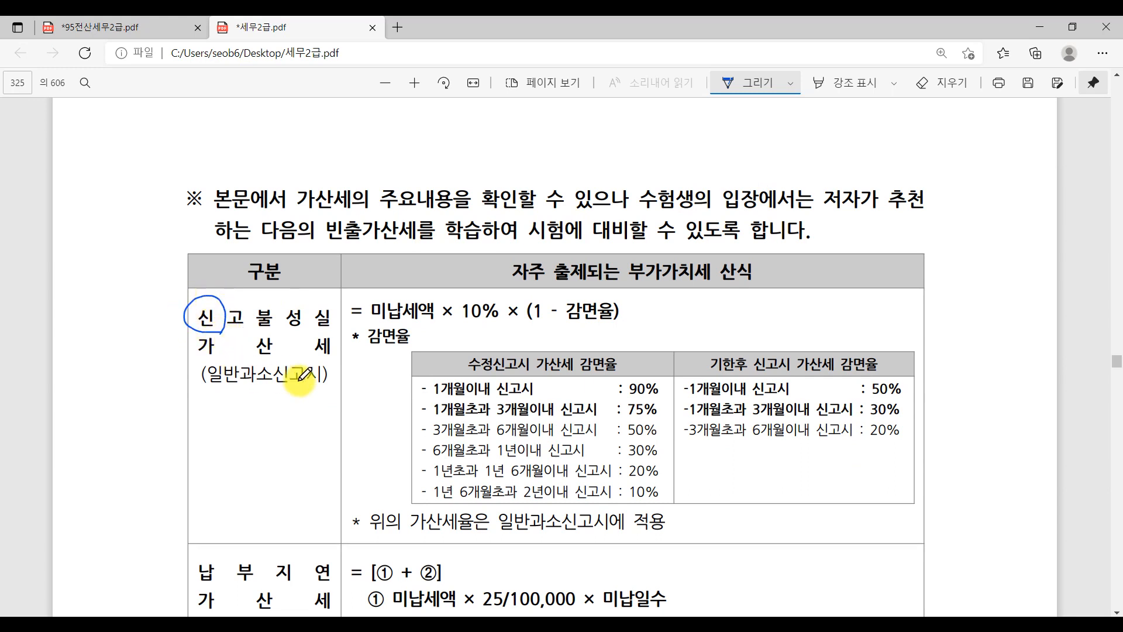
{"action": "scroll", "coordinate": [300, 379], "scroll_direction": "down", "scroll_amount": 3}
{"action": "mouse_move", "coordinate": [216, 420]}
{"action": "left_mouse_down"}
{"action": "mouse_move", "coordinate": [195, 388]}
{"action": "mouse_move", "coordinate": [215, 445]}
{"action": "left_mouse_up"}
{"action": "mouse_move", "coordinate": [208, 547]}
{"action": "left_mouse_down"}
{"action": "mouse_move", "coordinate": [179, 532]}
{"action": "mouse_move", "coordinate": [222, 543]}
{"action": "left_mouse_up"}
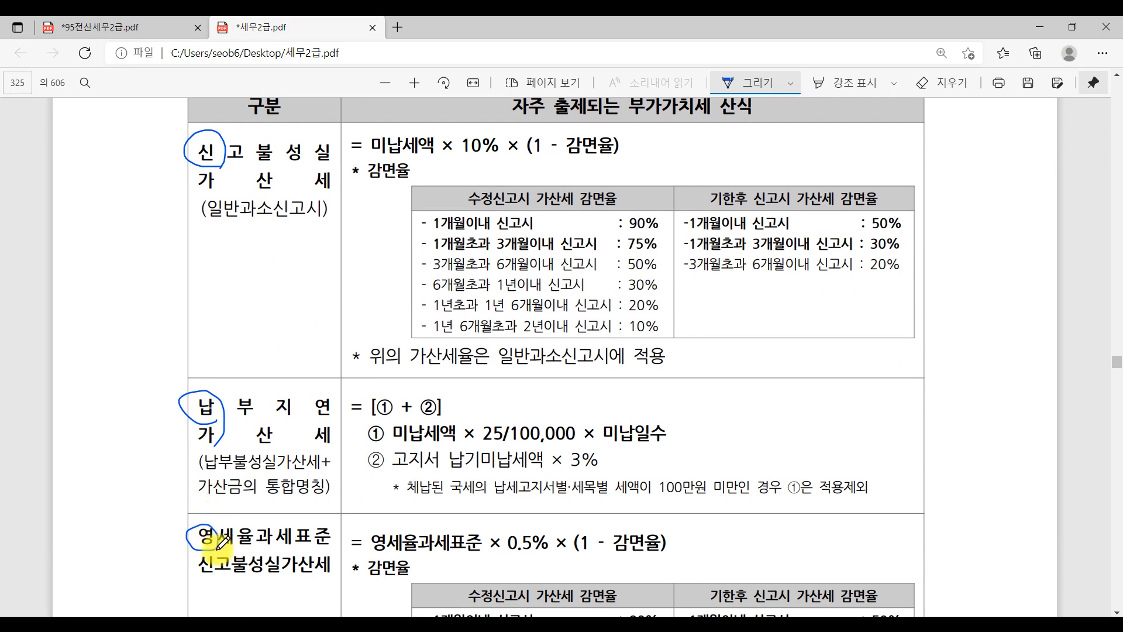
{"action": "scroll", "coordinate": [489, 449], "scroll_direction": "down", "scroll_amount": 1}
{"action": "scroll", "coordinate": [488, 449], "scroll_direction": "down", "scroll_amount": 8}
{"action": "mouse_move", "coordinate": [221, 288]}
{"action": "left_mouse_down"}
{"action": "mouse_move", "coordinate": [202, 247]}
{"action": "mouse_move", "coordinate": [218, 291]}
{"action": "left_mouse_up"}
{"action": "left_click_drag", "start_coordinate": [224, 525], "coordinate": [202, 543]}
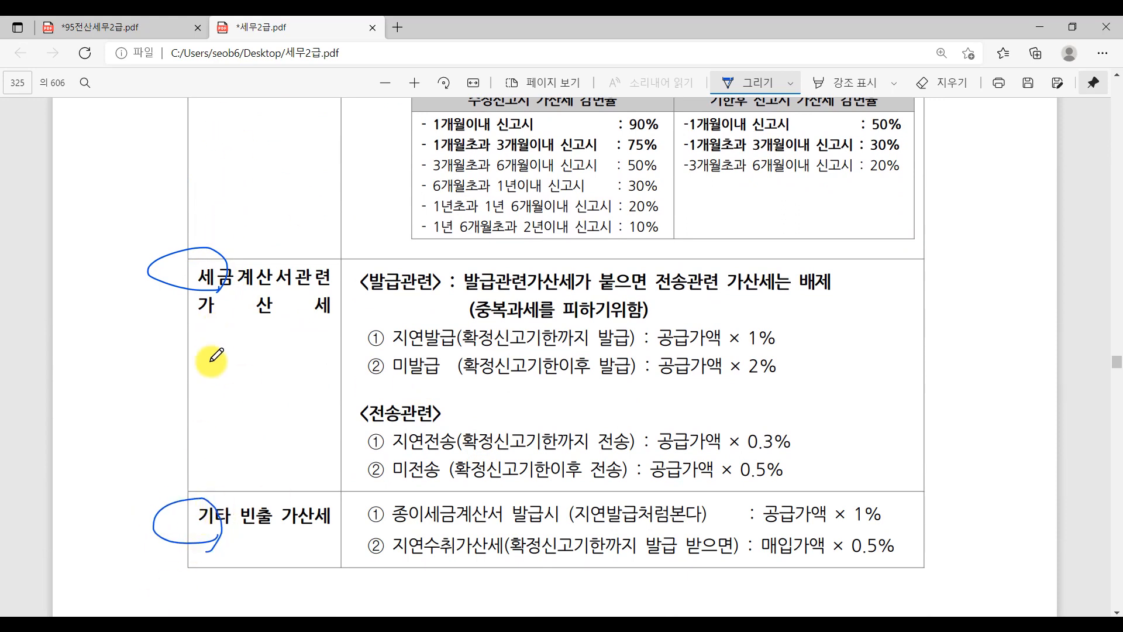
Underline 기타 빈출 가산세 and the 지연수취가산세 rule, circle its 0.5% rate, and switch back to the KcLep return
{"action": "left_click_drag", "start_coordinate": [193, 552], "coordinate": [305, 551]}
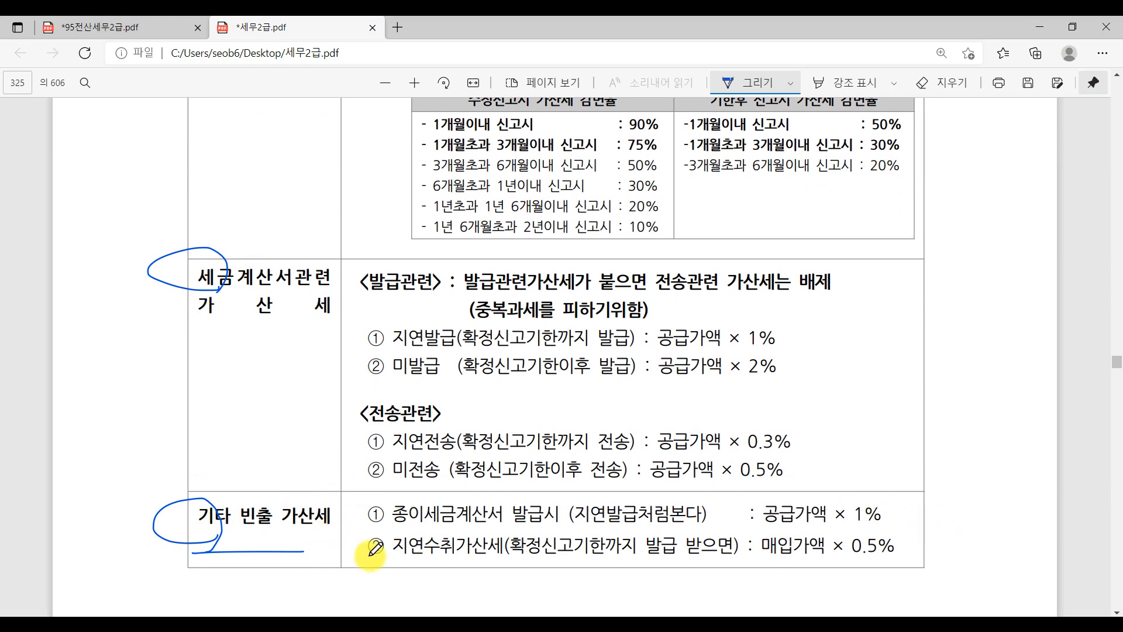
{"action": "left_click_drag", "start_coordinate": [385, 567], "coordinate": [642, 565]}
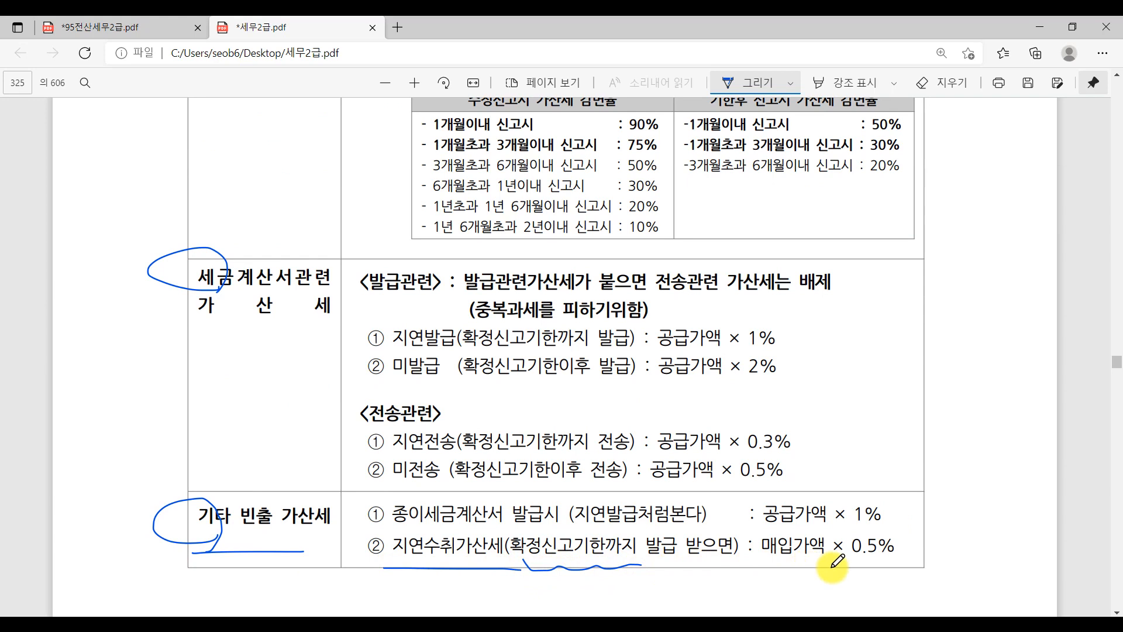
{"action": "mouse_move", "coordinate": [768, 559]}
{"action": "left_mouse_down"}
{"action": "mouse_move", "coordinate": [848, 560]}
{"action": "mouse_move", "coordinate": [904, 541]}
{"action": "mouse_move", "coordinate": [892, 561]}
{"action": "left_mouse_up"}
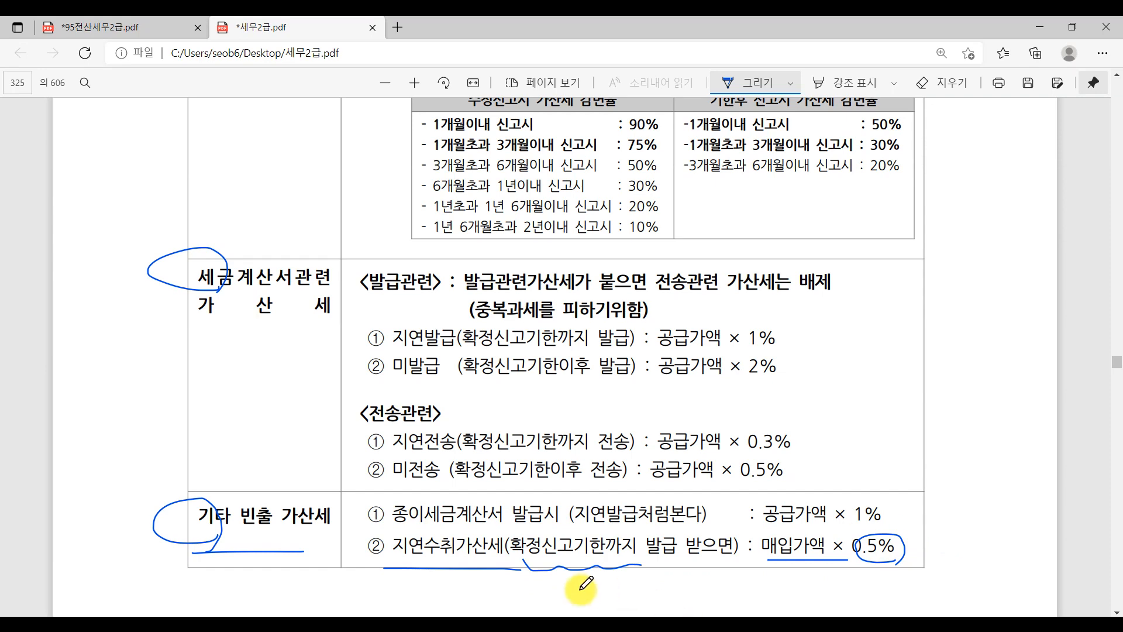
{"action": "left_click", "coordinate": [577, 624]}
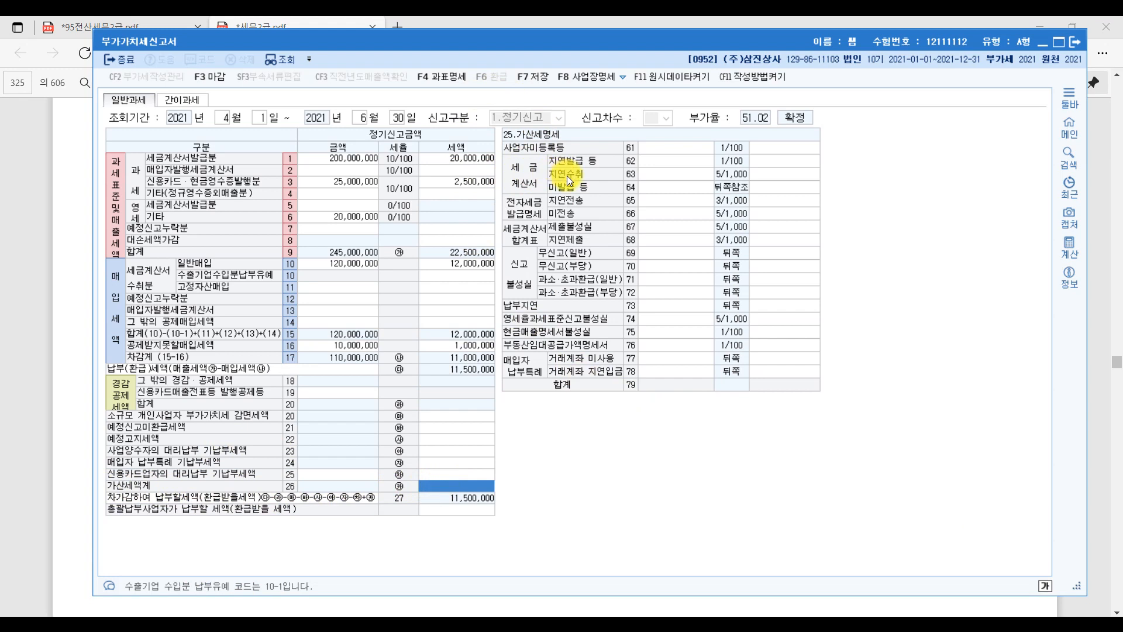
Enter 1,000,000 as the 세금계산서 지연수취 amount on line 63 of the 가산세명세
{"action": "left_click", "coordinate": [671, 175]}
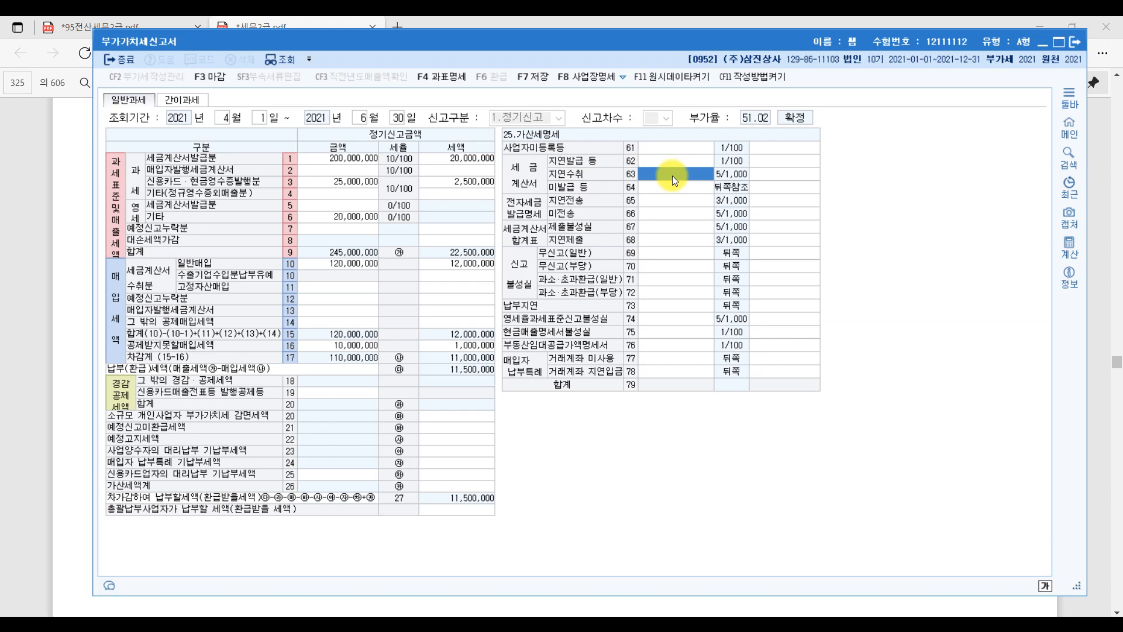
{"action": "type", "text": "1000000"}
{"action": "key", "text": "Return"}
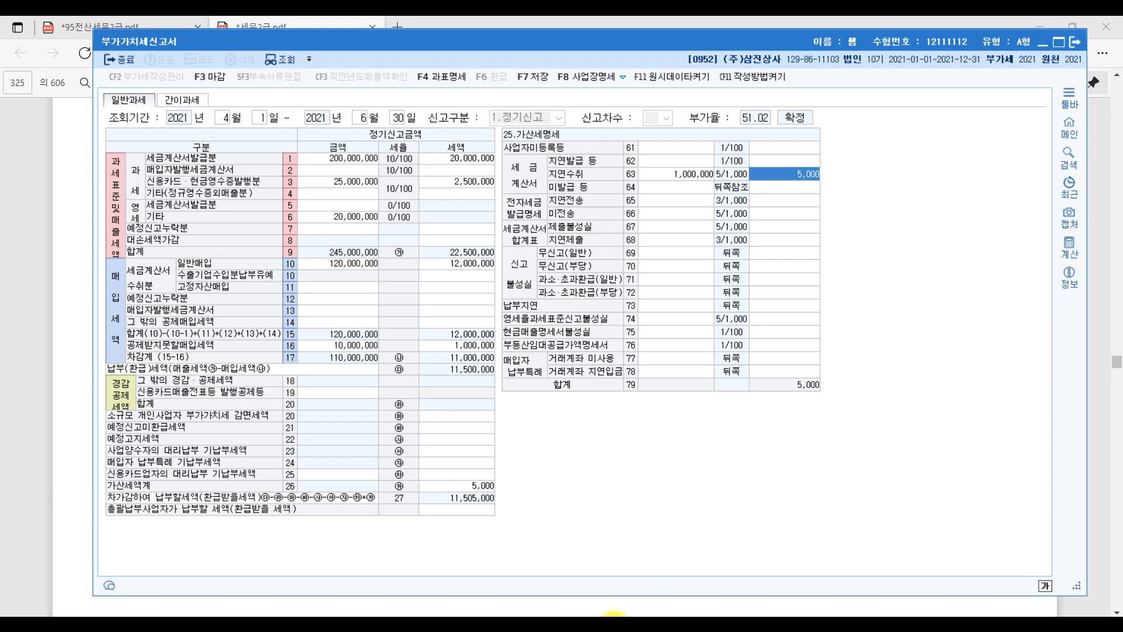
Switch to 95전산세무2급.pdf, underline item (2) and its words 수취분 고정자산매입 under 매입내역, and return to the KcLep return
{"action": "left_click", "coordinate": [614, 629]}
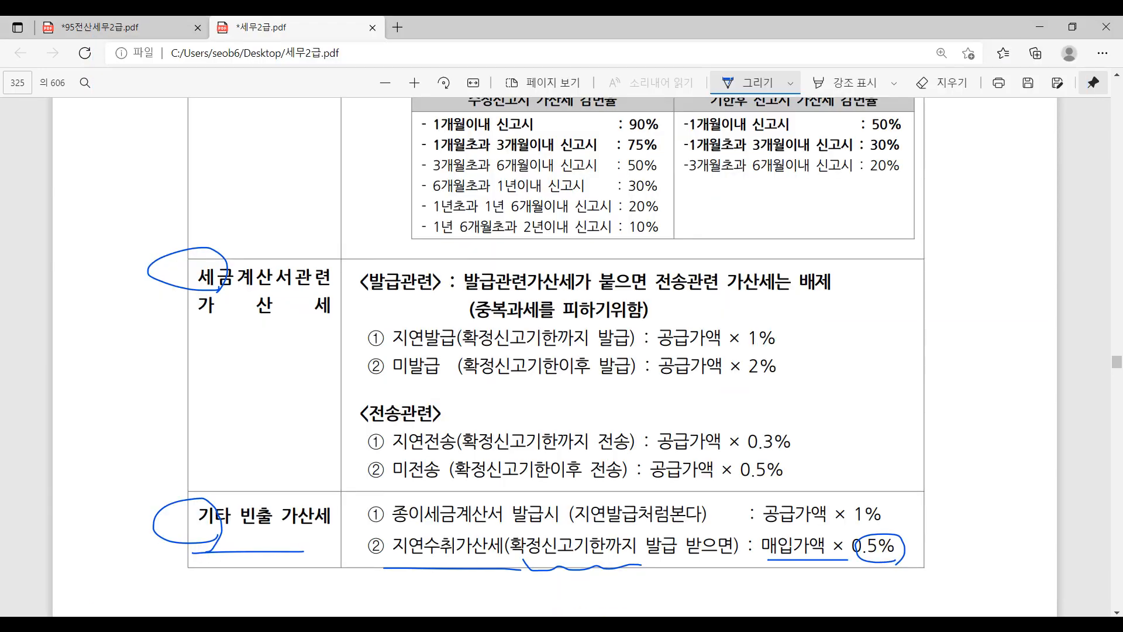
{"action": "left_click", "coordinate": [117, 27]}
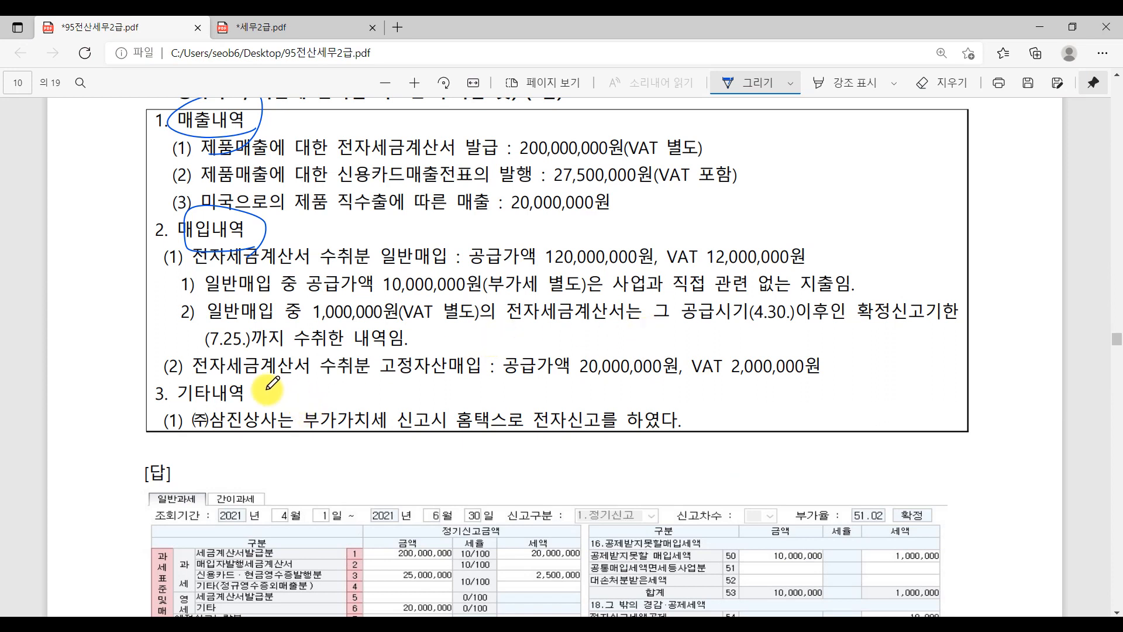
{"action": "left_click_drag", "start_coordinate": [159, 378], "coordinate": [196, 379]}
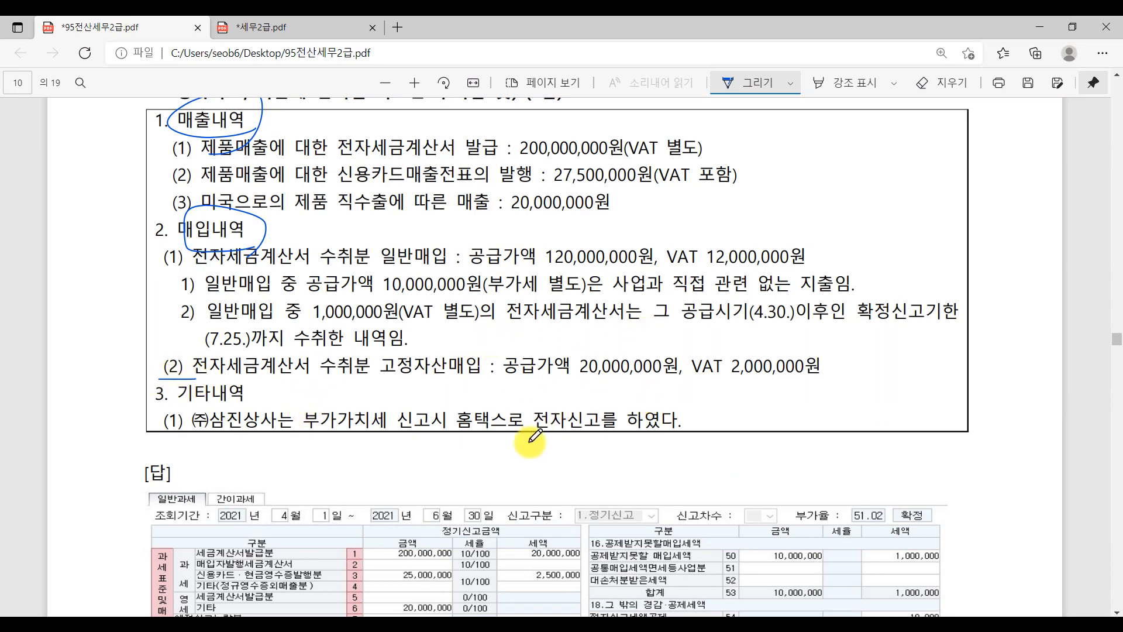
{"action": "left_click_drag", "start_coordinate": [295, 384], "coordinate": [477, 384]}
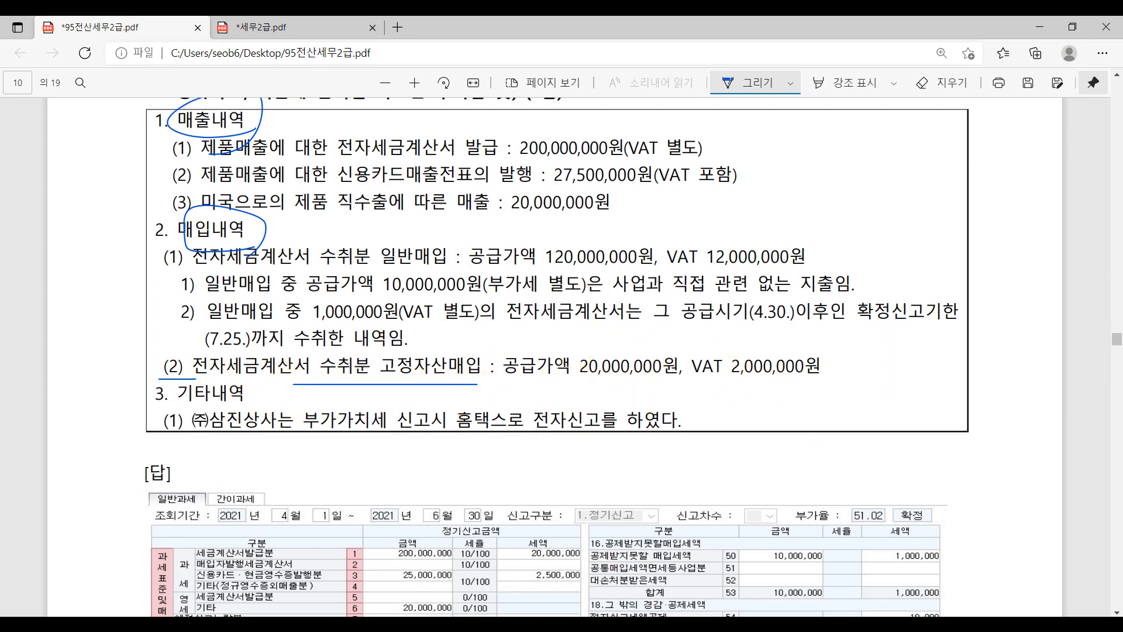
{"action": "mouse_move", "coordinate": [525, 624]}
{"action": "left_click", "coordinate": [529, 585]}
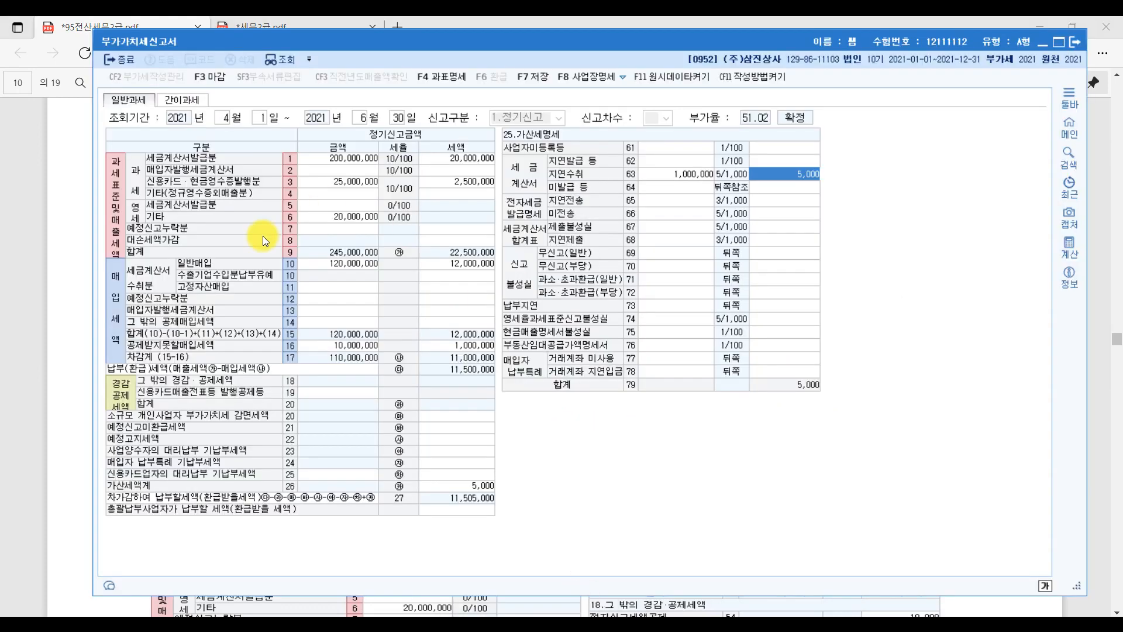
Enter the 세금계산서수취분 고정자산매입 on line 11 with an amount of 20,000,000 and tax of 2,000,000
{"action": "left_click", "coordinate": [342, 286]}
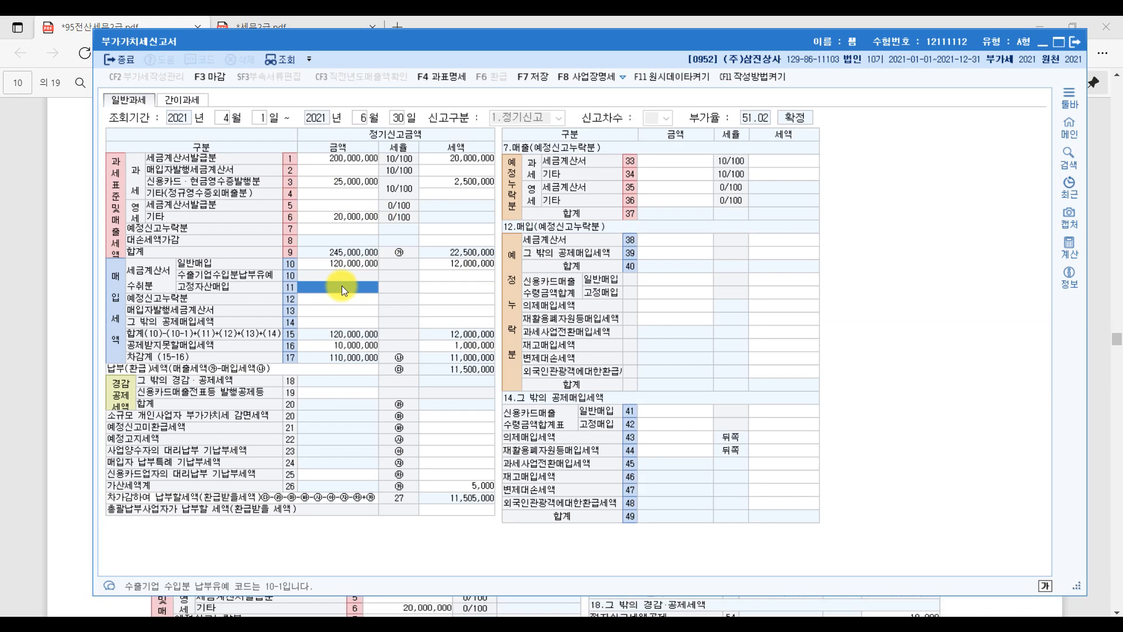
{"action": "type", "text": "20000000"}
{"action": "key", "text": "Return"}
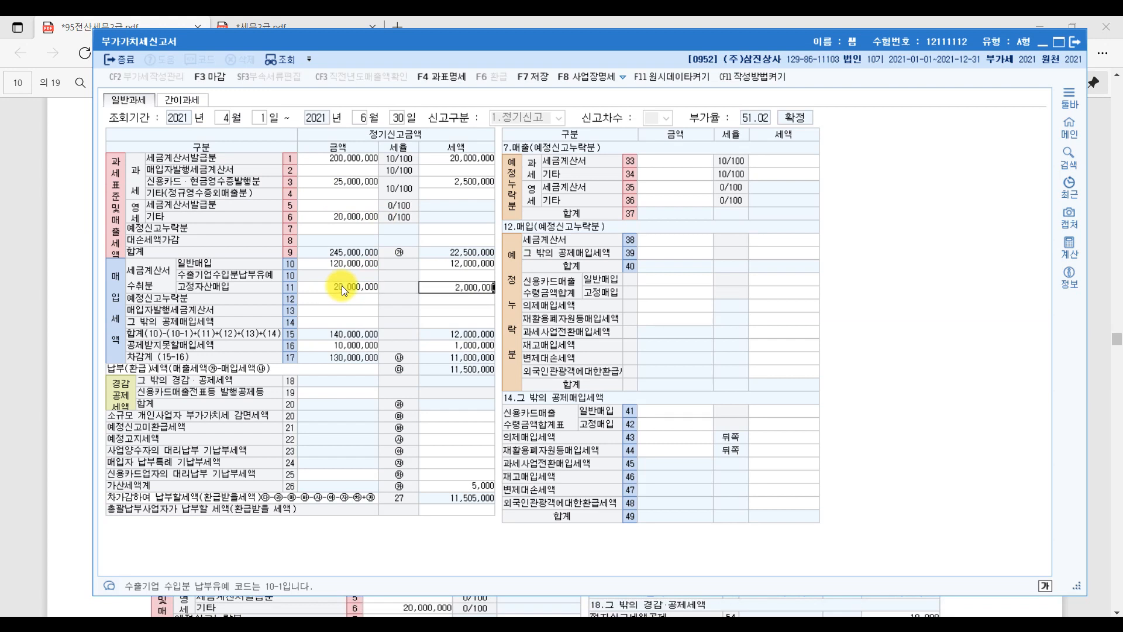
{"action": "key", "text": "Return"}
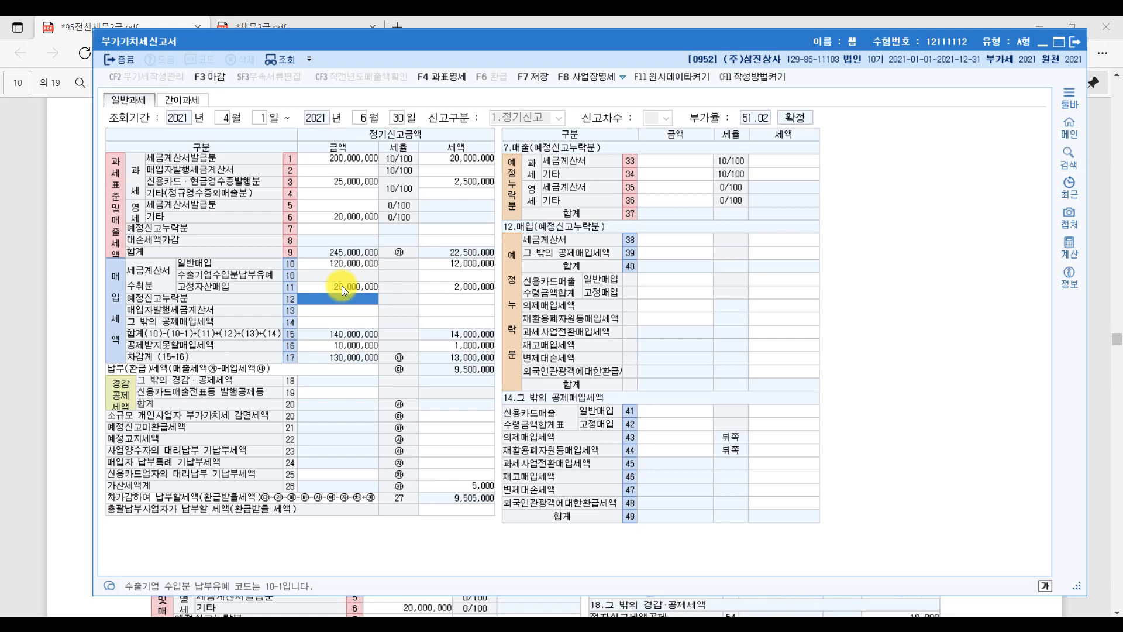
Enter 10,000 as 전자신고세액공제 on line 54 of the 그 밖의 경감·공제세액 detail
{"action": "left_click", "coordinate": [461, 427]}
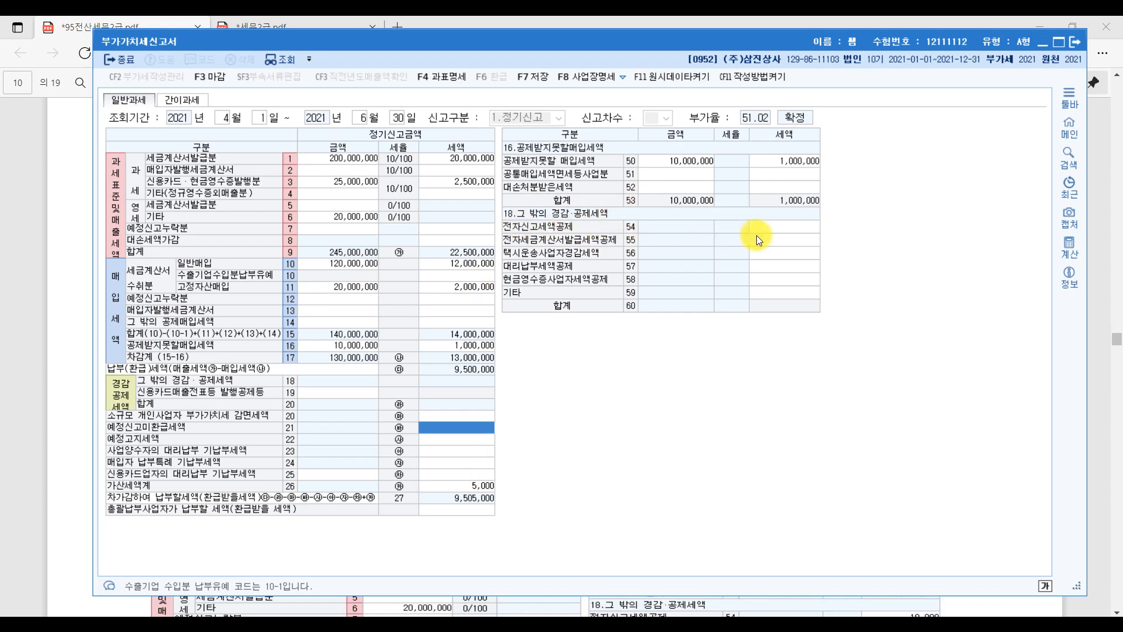
{"action": "left_click", "coordinate": [777, 228]}
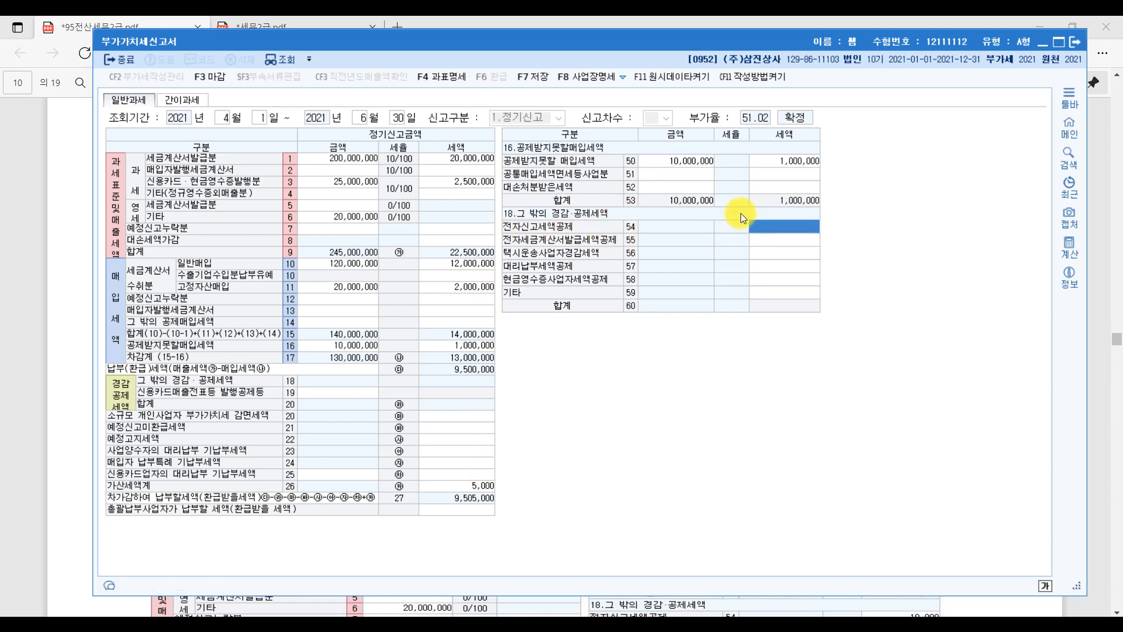
{"action": "type", "text": "100000"}
{"action": "key", "text": "Return"}
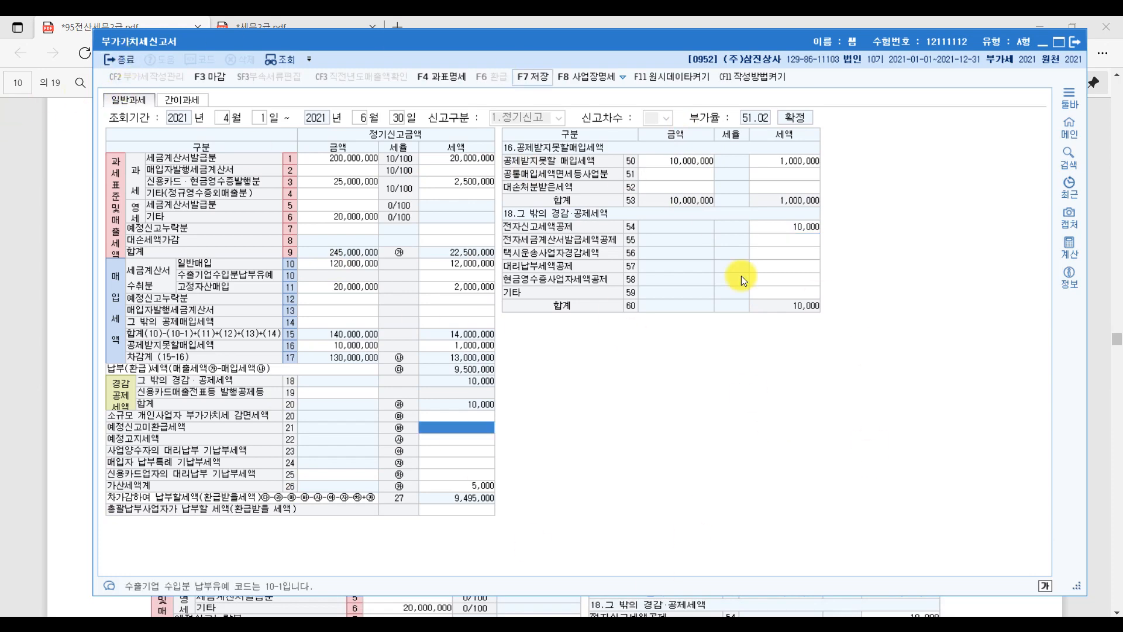
Save the completed 부가가치세신고서 and close its window
{"action": "left_click", "coordinate": [110, 59]}
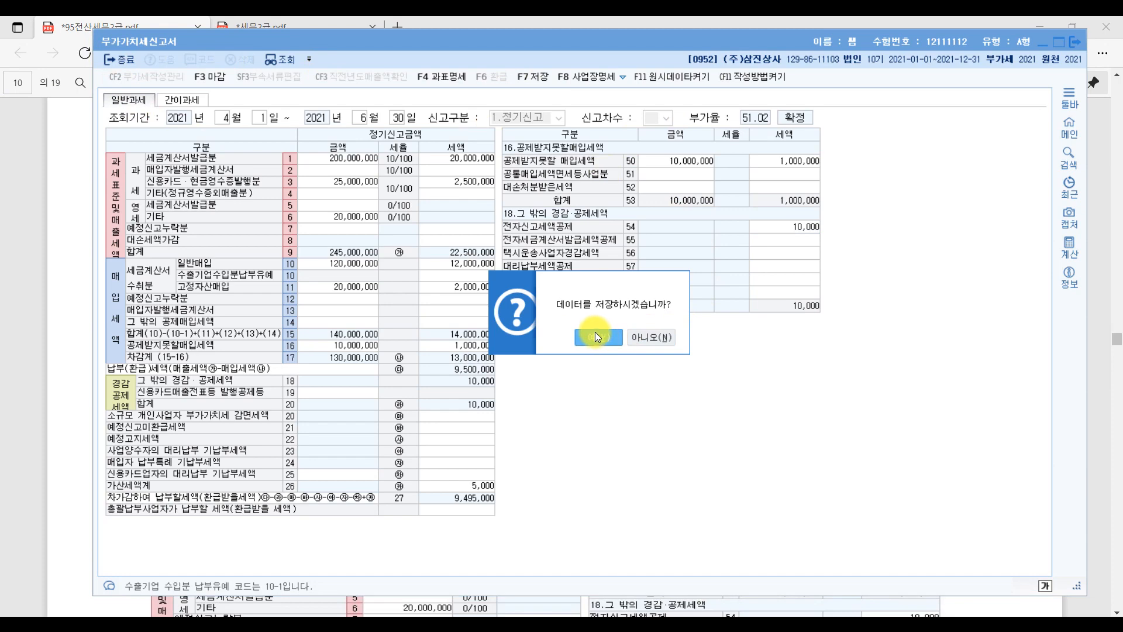
{"action": "left_click", "coordinate": [595, 332]}
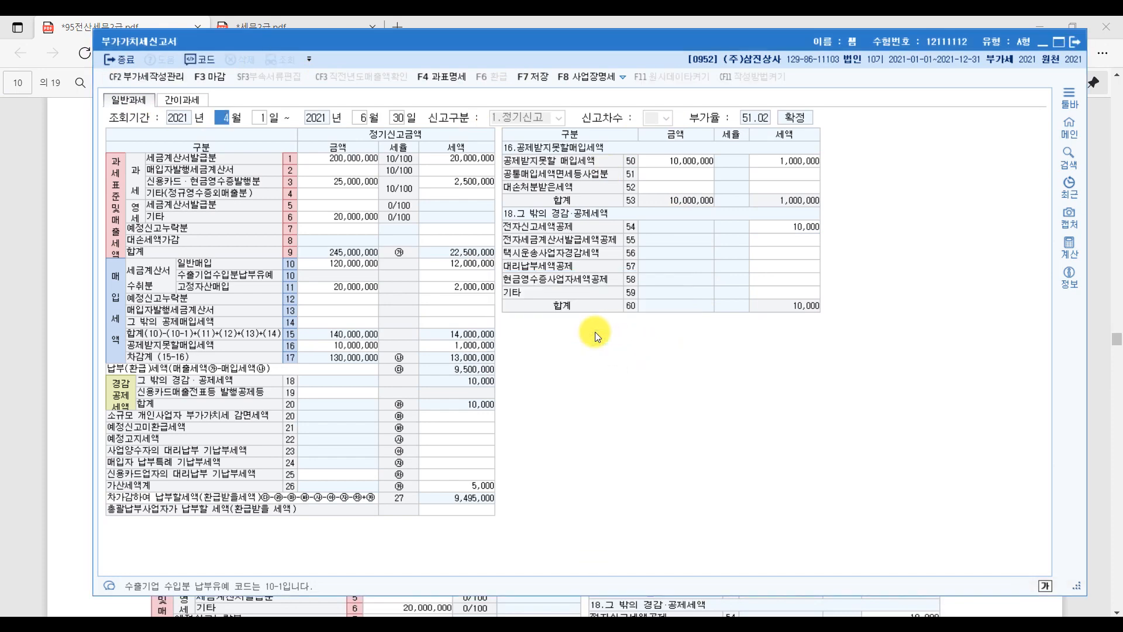
{"action": "left_click", "coordinate": [1073, 43]}
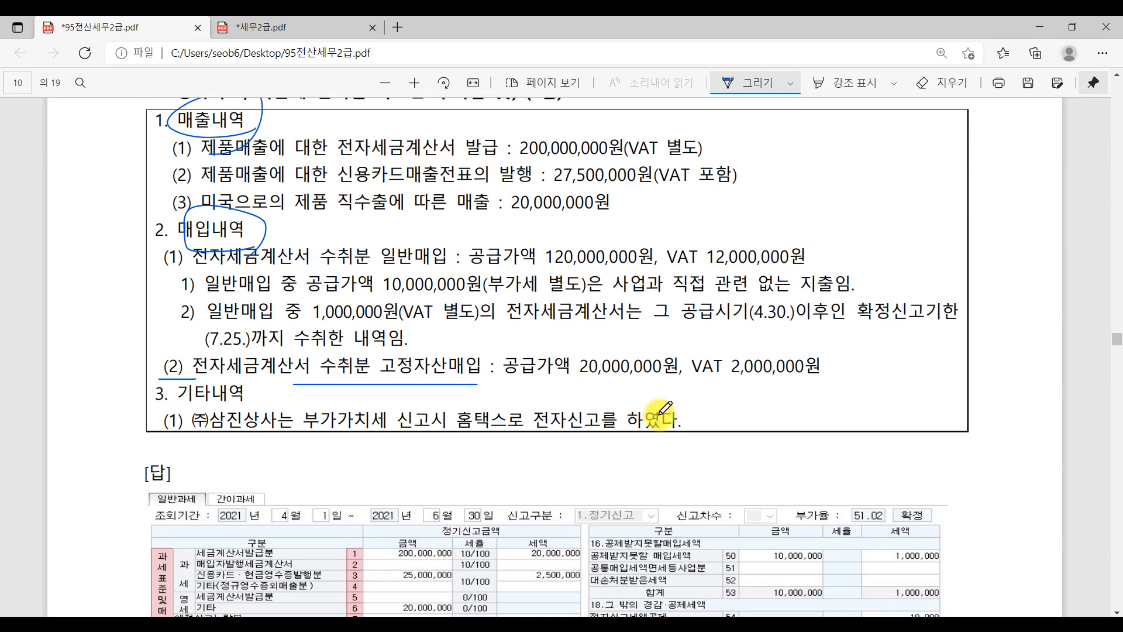
In 문제5 [1] of the exam PDF, underline and tick 생산직, and underline 급여자료입력 and 원천징수이행상황신고서, numbering them 1 and 2
{"action": "scroll", "coordinate": [806, 433], "scroll_direction": "up", "scroll_amount": 3}
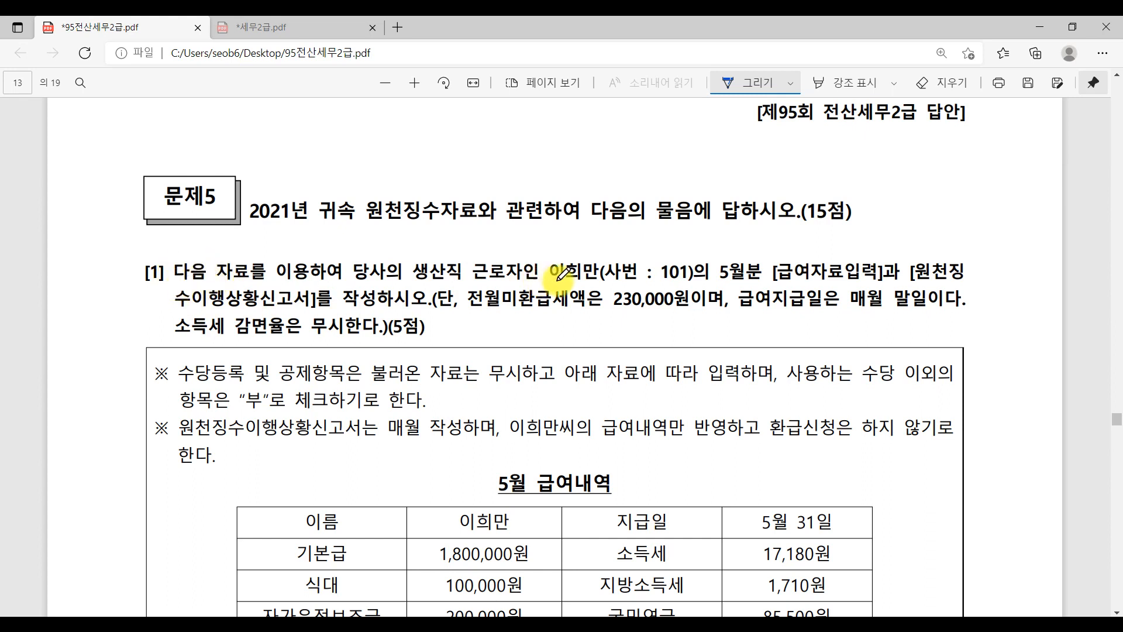
{"action": "mouse_move", "coordinate": [419, 280]}
{"action": "left_mouse_down"}
{"action": "mouse_move", "coordinate": [475, 283]}
{"action": "mouse_move", "coordinate": [469, 247]}
{"action": "left_mouse_up"}
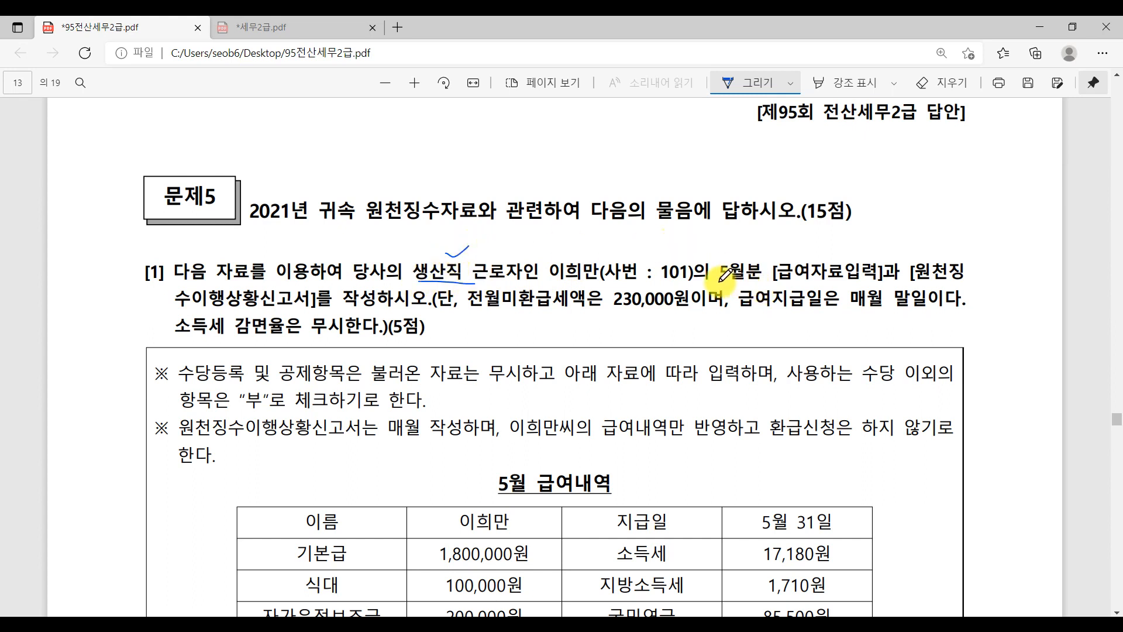
{"action": "left_click_drag", "start_coordinate": [784, 282], "coordinate": [876, 282]}
{"action": "left_click_drag", "start_coordinate": [778, 235], "coordinate": [784, 253]}
{"action": "left_click_drag", "start_coordinate": [919, 286], "coordinate": [997, 287]}
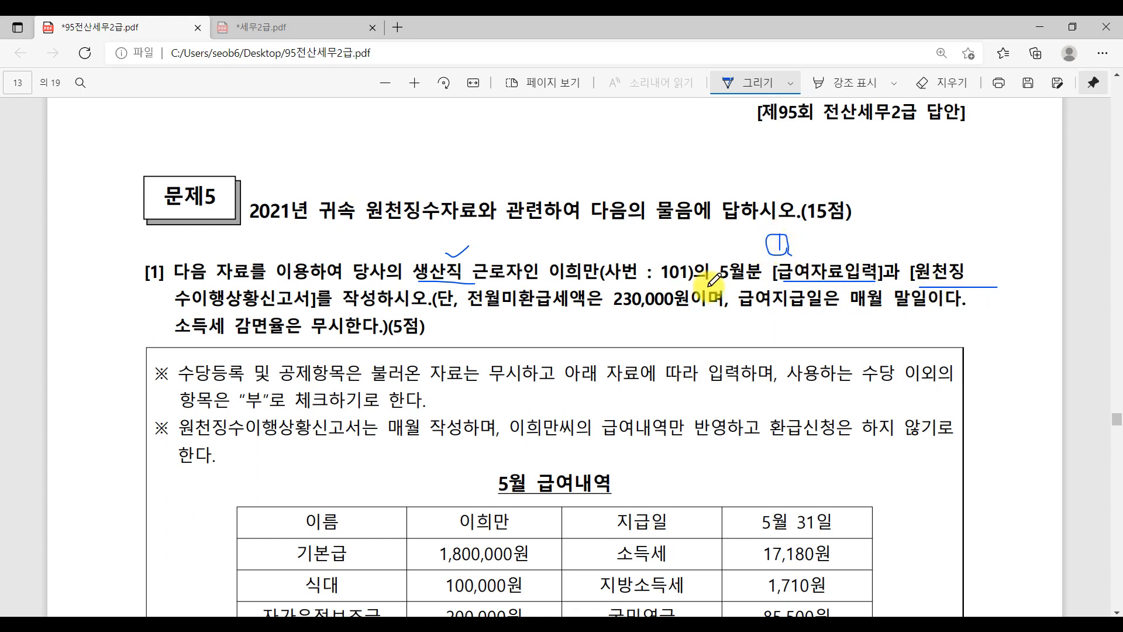
{"action": "left_click_drag", "start_coordinate": [175, 307], "coordinate": [372, 305]}
{"action": "mouse_move", "coordinate": [923, 231]}
{"action": "left_mouse_down"}
{"action": "mouse_move", "coordinate": [931, 247]}
{"action": "mouse_move", "coordinate": [908, 239]}
{"action": "mouse_move", "coordinate": [913, 251]}
{"action": "left_mouse_up"}
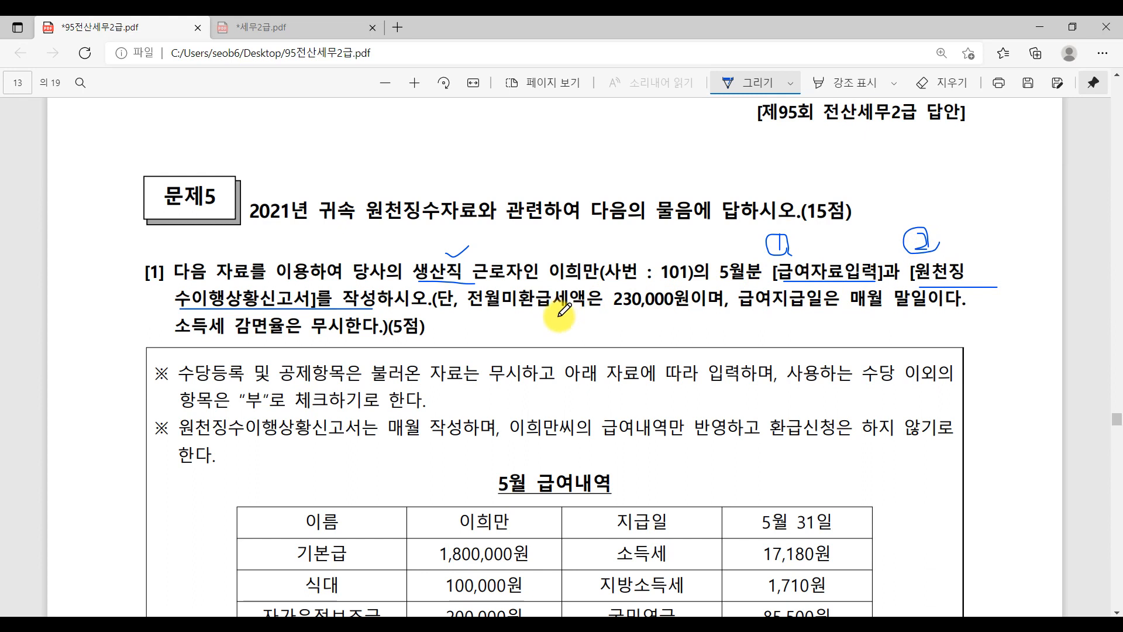
Underline 전월미환급세액은 230,000원 and the 말일 payday, and circle 무시한다 in the 문제5 [1] conditions
{"action": "left_click_drag", "start_coordinate": [472, 307], "coordinate": [704, 303]}
{"action": "left_click_drag", "start_coordinate": [489, 286], "coordinate": [513, 274]}
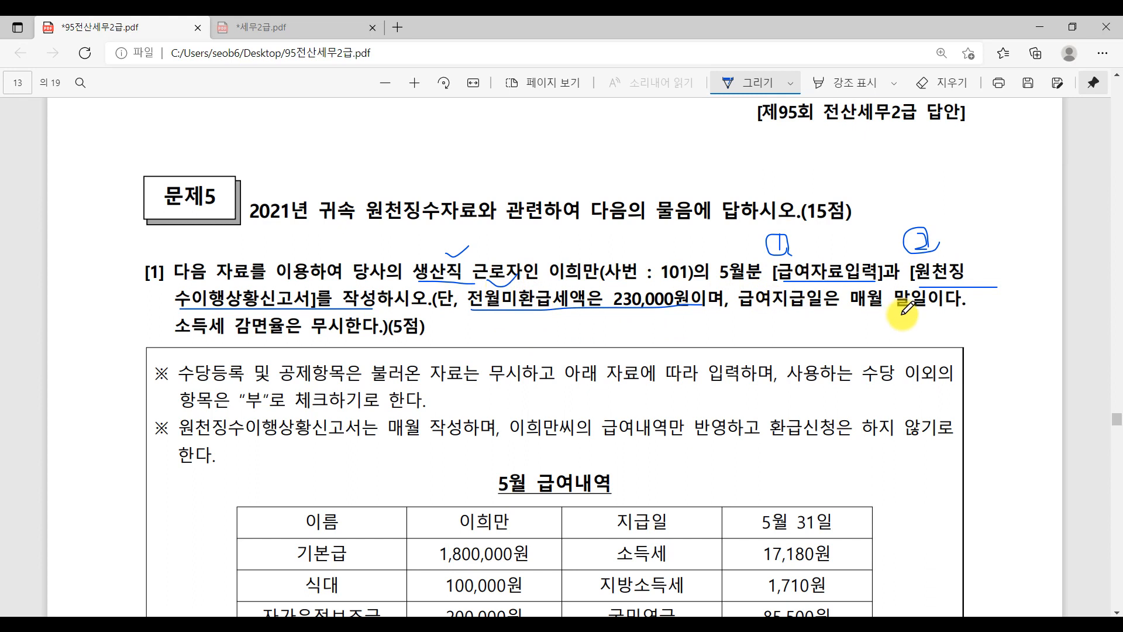
{"action": "left_click_drag", "start_coordinate": [920, 314], "coordinate": [933, 314]}
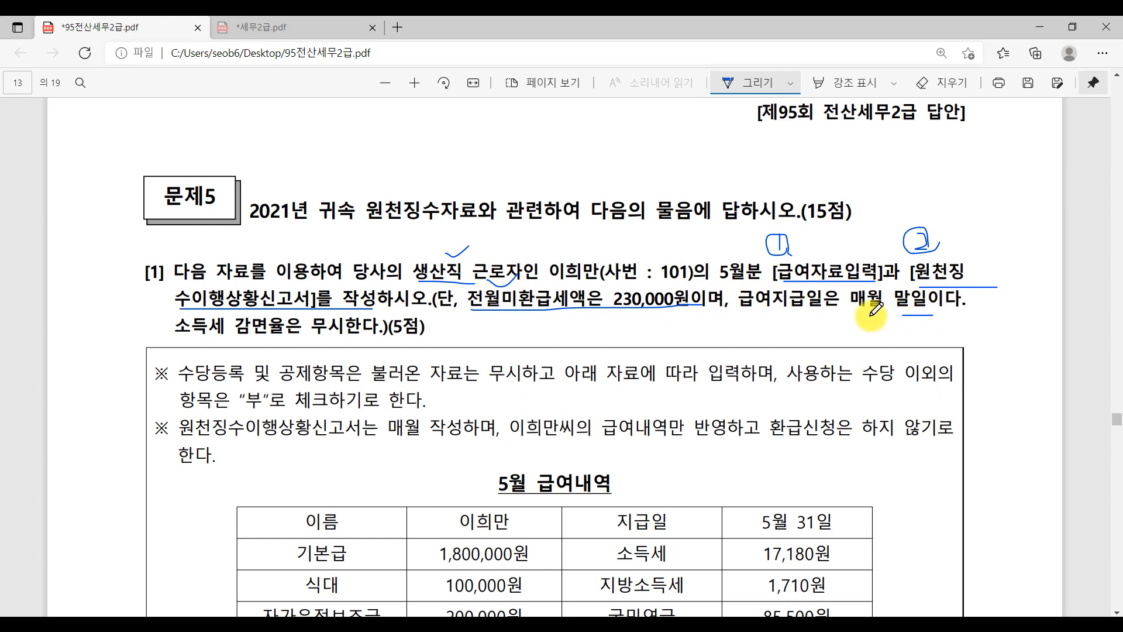
{"action": "mouse_move", "coordinate": [358, 341]}
{"action": "left_mouse_down"}
{"action": "mouse_move", "coordinate": [344, 344]}
{"action": "mouse_move", "coordinate": [381, 306]}
{"action": "mouse_move", "coordinate": [358, 344]}
{"action": "left_mouse_up"}
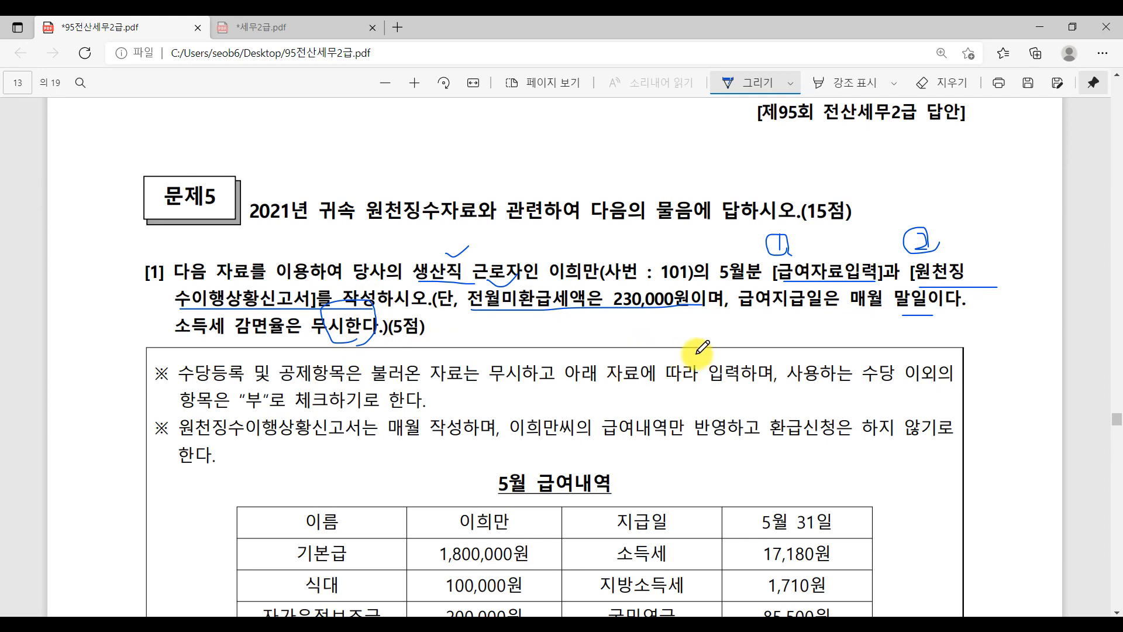
Underline "부", 매월 작성 and 환급신청은 하지 않기로 한다 in the notes, and underline the 230,000원 전월미환급세액 again
{"action": "scroll", "coordinate": [701, 349], "scroll_direction": "down", "scroll_amount": 5}
{"action": "scroll", "coordinate": [706, 348], "scroll_direction": "up", "scroll_amount": 3}
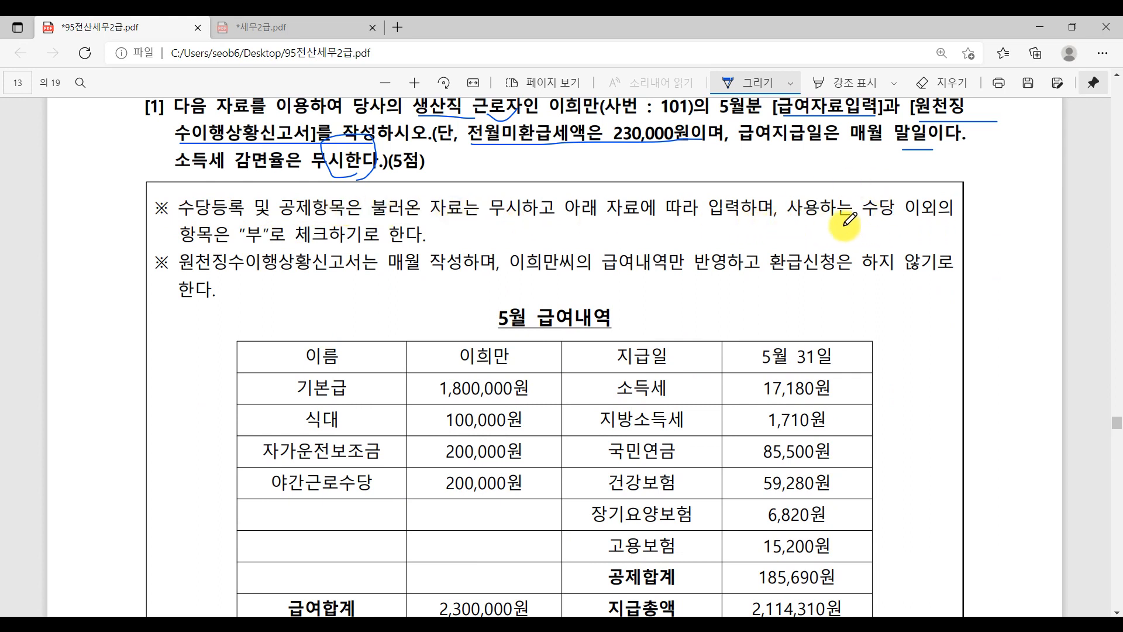
{"action": "left_click_drag", "start_coordinate": [241, 240], "coordinate": [275, 237]}
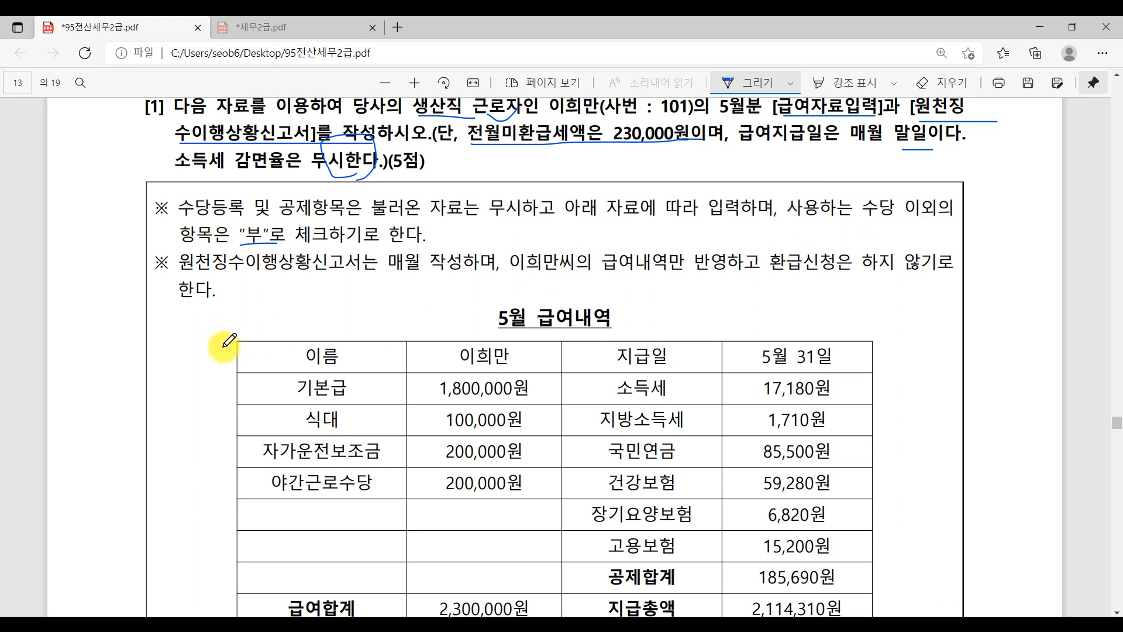
{"action": "left_click_drag", "start_coordinate": [388, 274], "coordinate": [455, 278]}
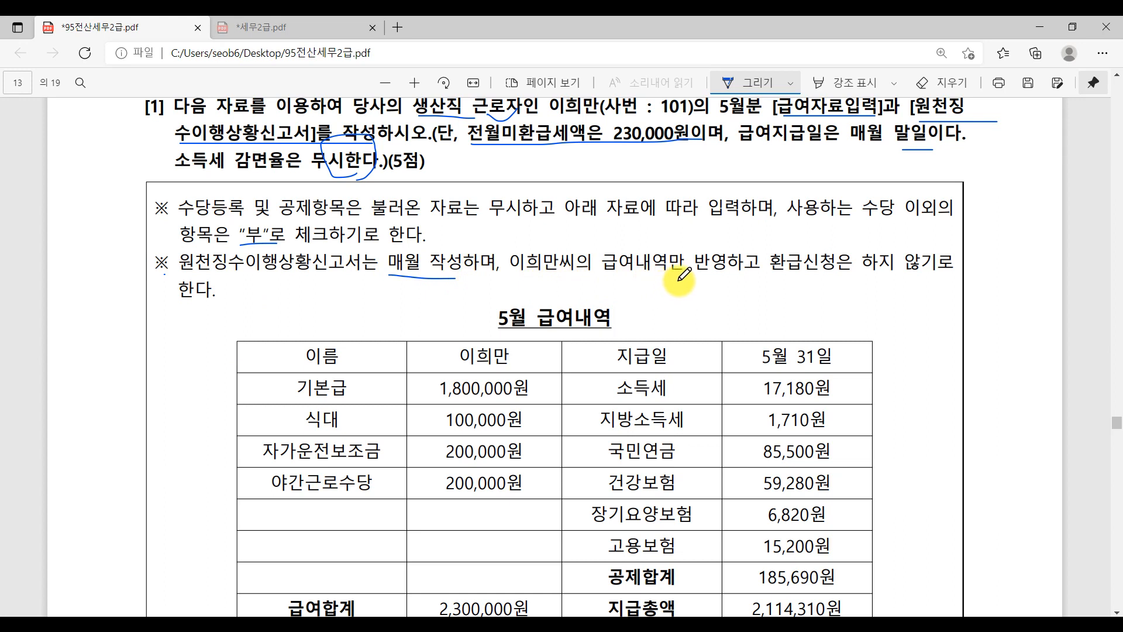
{"action": "left_click_drag", "start_coordinate": [783, 277], "coordinate": [972, 275]}
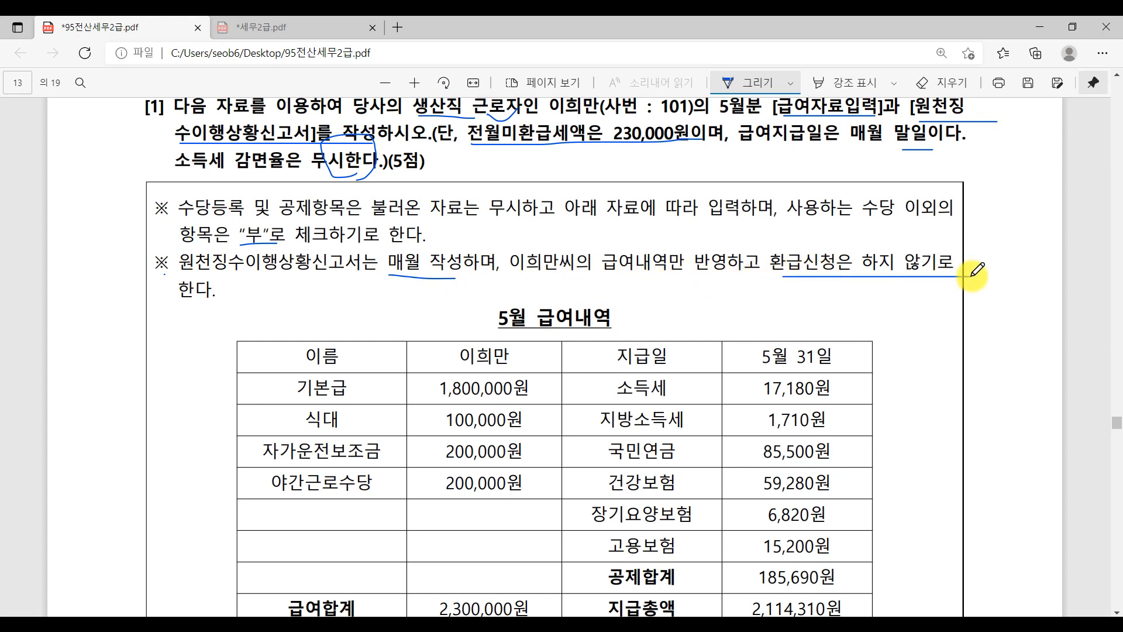
{"action": "left_click_drag", "start_coordinate": [177, 299], "coordinate": [232, 300]}
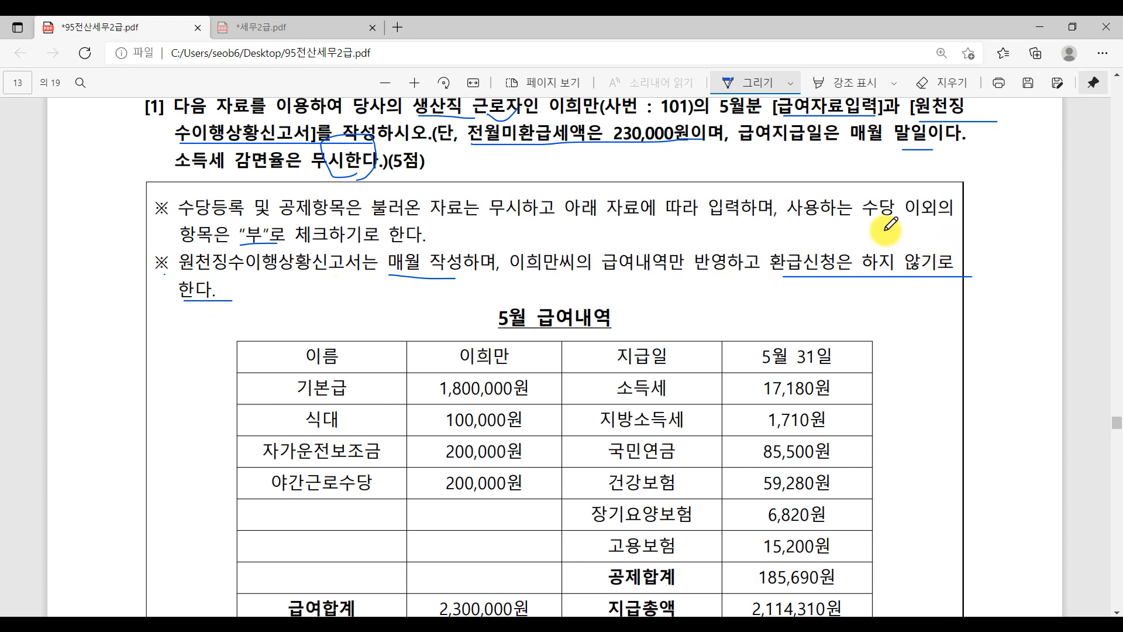
{"action": "left_click_drag", "start_coordinate": [488, 146], "coordinate": [711, 148]}
{"action": "left_click_drag", "start_coordinate": [471, 143], "coordinate": [691, 149]}
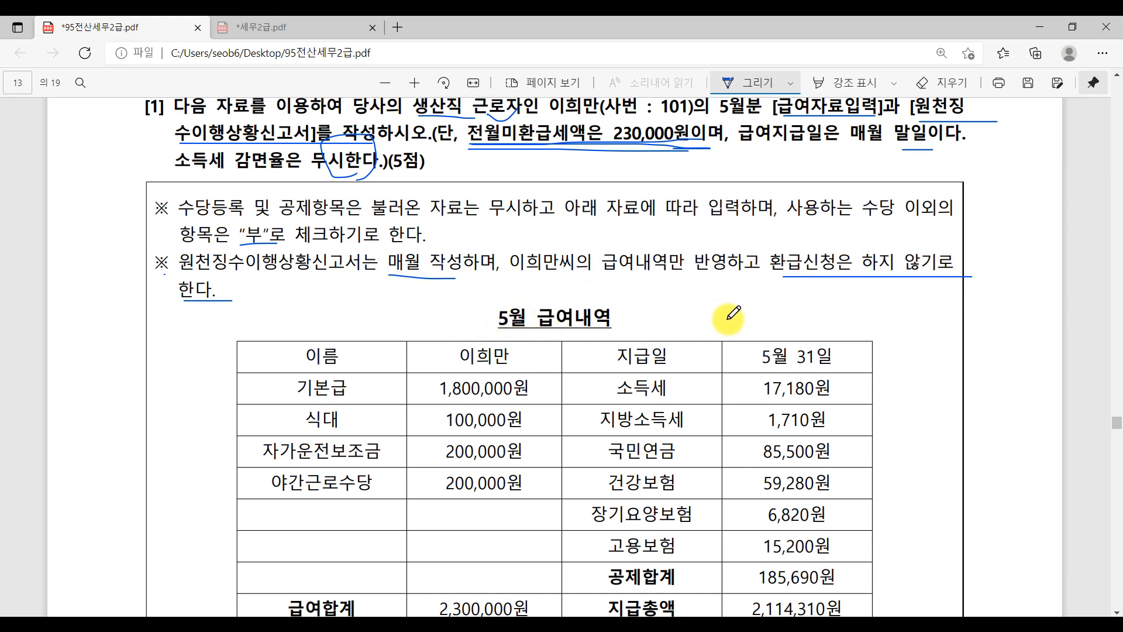
Bracket the pay items in the 5월 급여내역 table, and bracket all five items of the 근로소득비과세 drawing in Paint
{"action": "scroll", "coordinate": [735, 316], "scroll_direction": "down", "scroll_amount": 3}
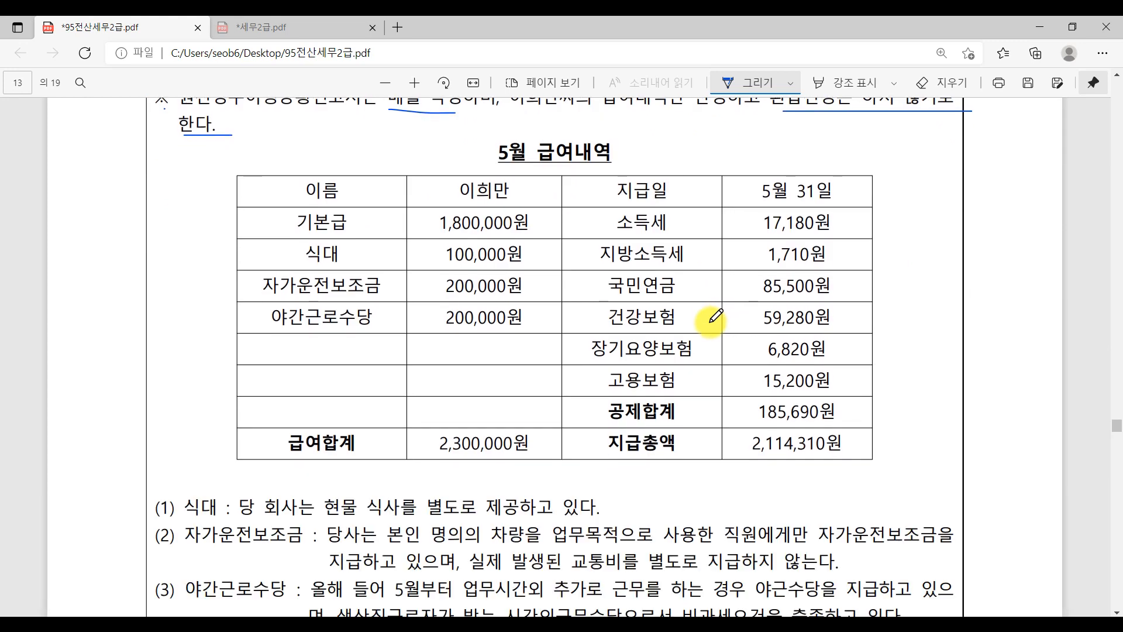
{"action": "left_click_drag", "start_coordinate": [257, 219], "coordinate": [244, 436]}
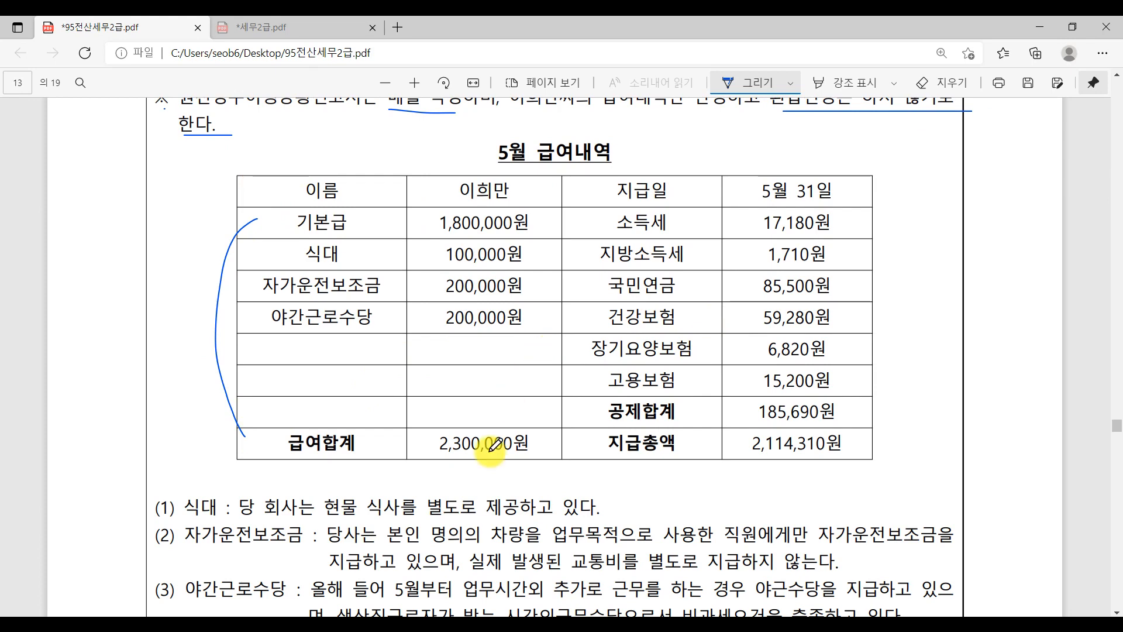
{"action": "mouse_move", "coordinate": [378, 621]}
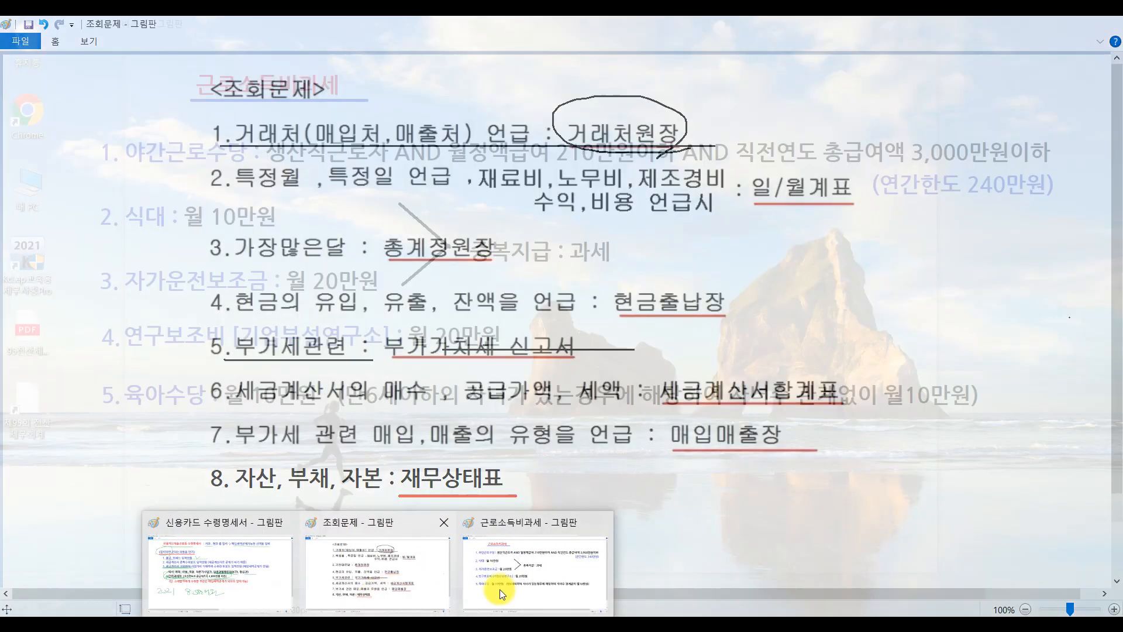
{"action": "left_click", "coordinate": [509, 589]}
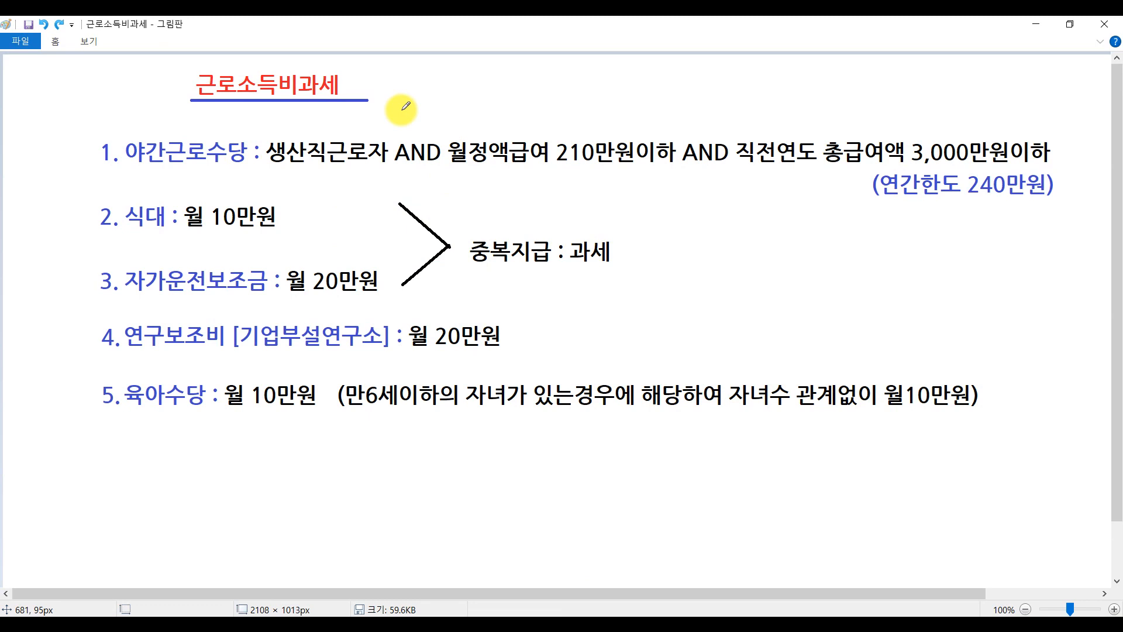
{"action": "left_click_drag", "start_coordinate": [112, 128], "coordinate": [97, 448]}
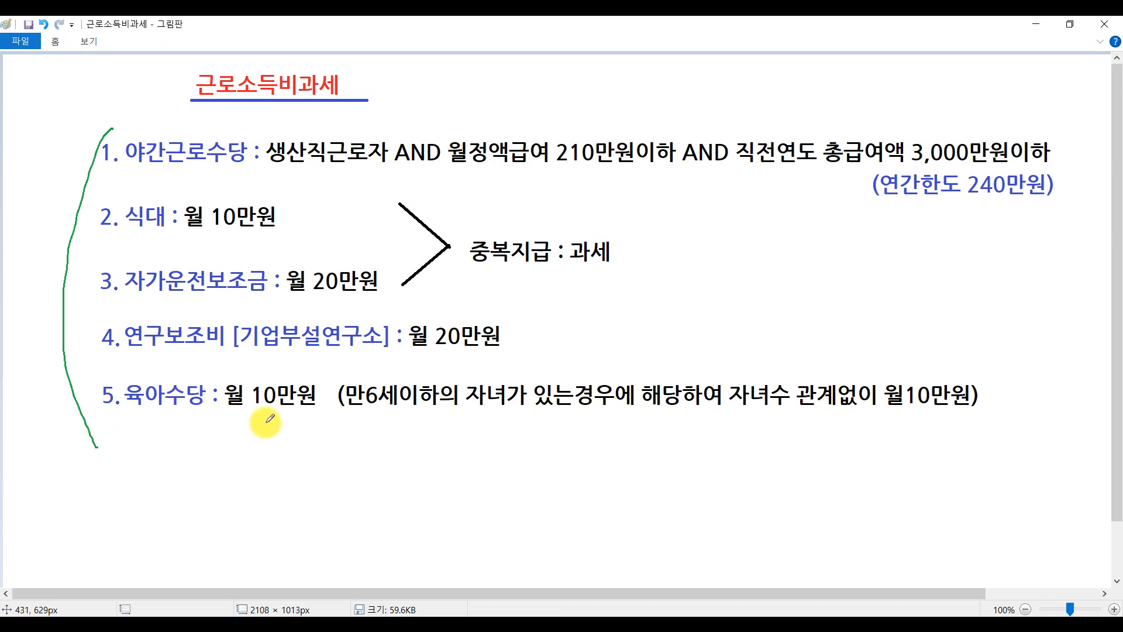
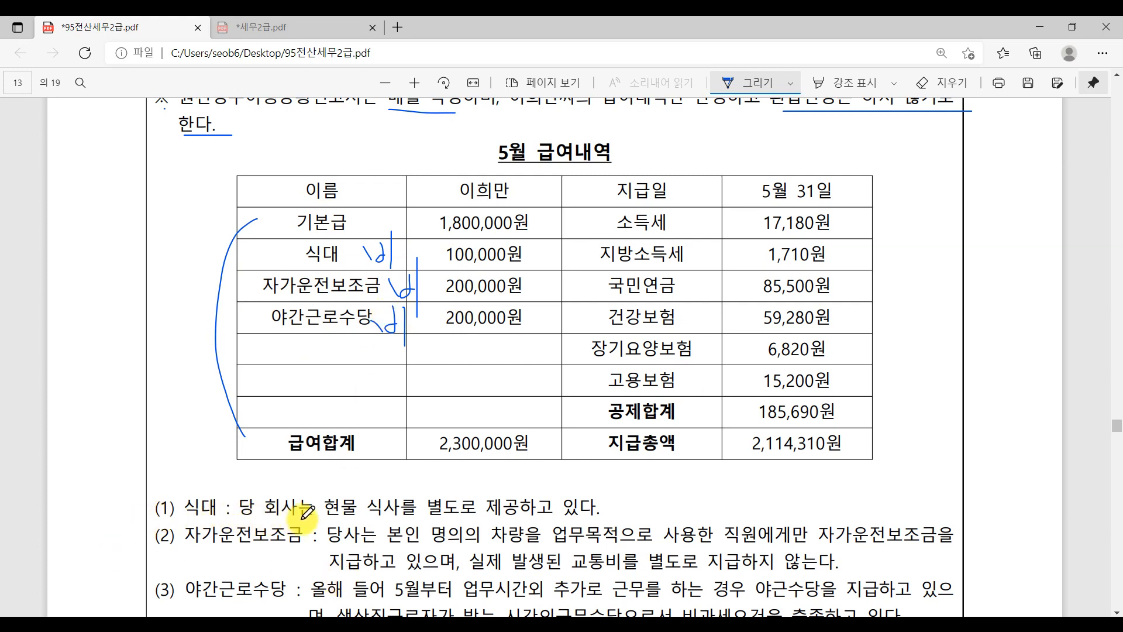
Read the 식대 note below the 5월 급여내역 table and underline 중복지급 : 과세 in the 근로소득비과세 drawing in Paint
{"action": "scroll", "coordinate": [305, 513], "scroll_direction": "down", "scroll_amount": 1}
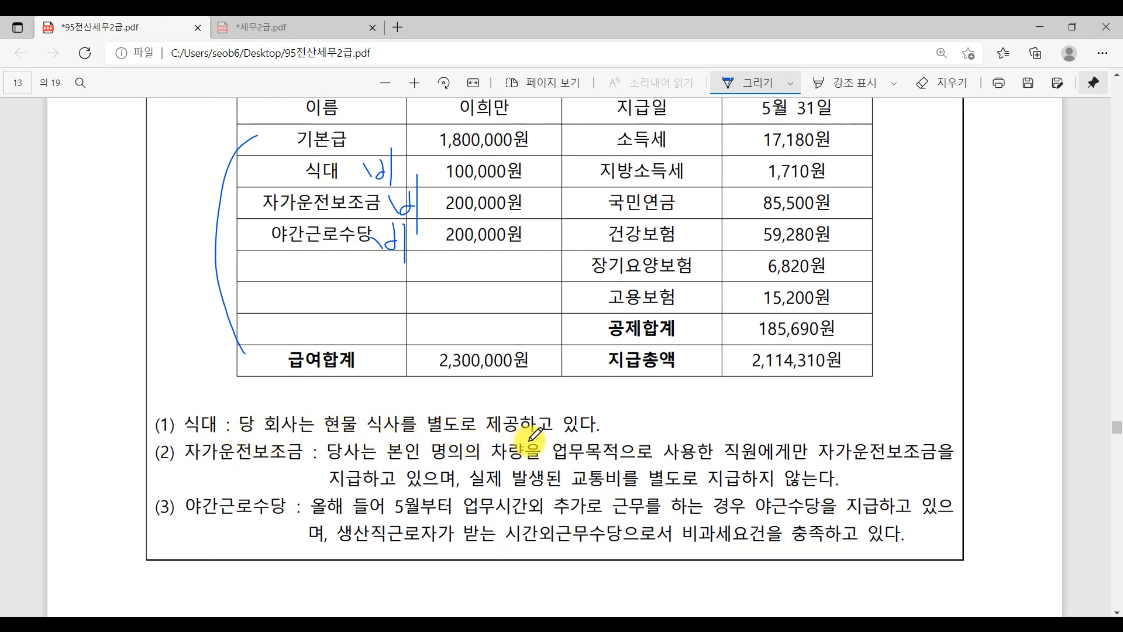
{"action": "left_click", "coordinate": [346, 624]}
{"action": "left_click_drag", "start_coordinate": [460, 283], "coordinate": [633, 284]}
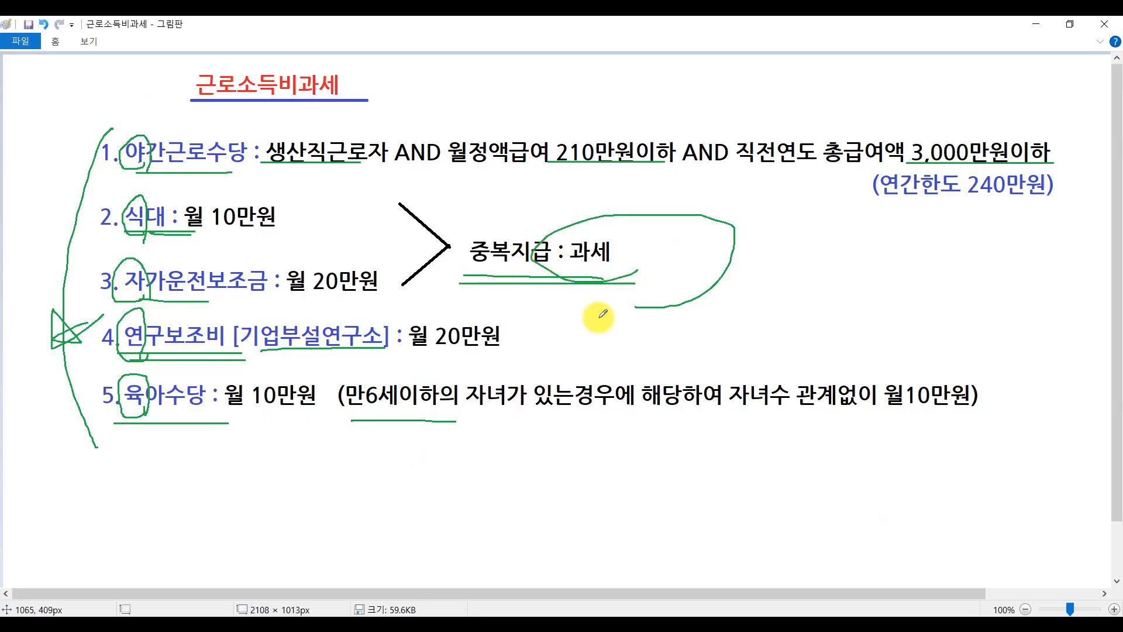
Switch back to the exam PDF, cross out the 비 mark beside 식대, and erase that mark with its cross
{"action": "left_click", "coordinate": [386, 624]}
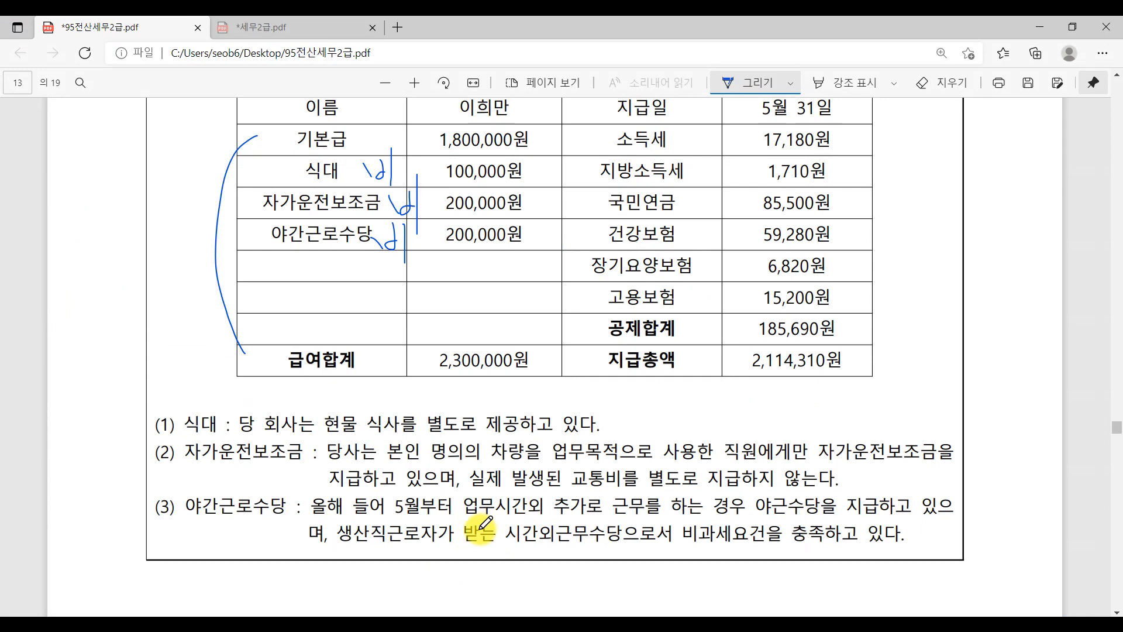
{"action": "left_click_drag", "start_coordinate": [407, 151], "coordinate": [360, 193]}
{"action": "left_click_drag", "start_coordinate": [353, 151], "coordinate": [415, 179]}
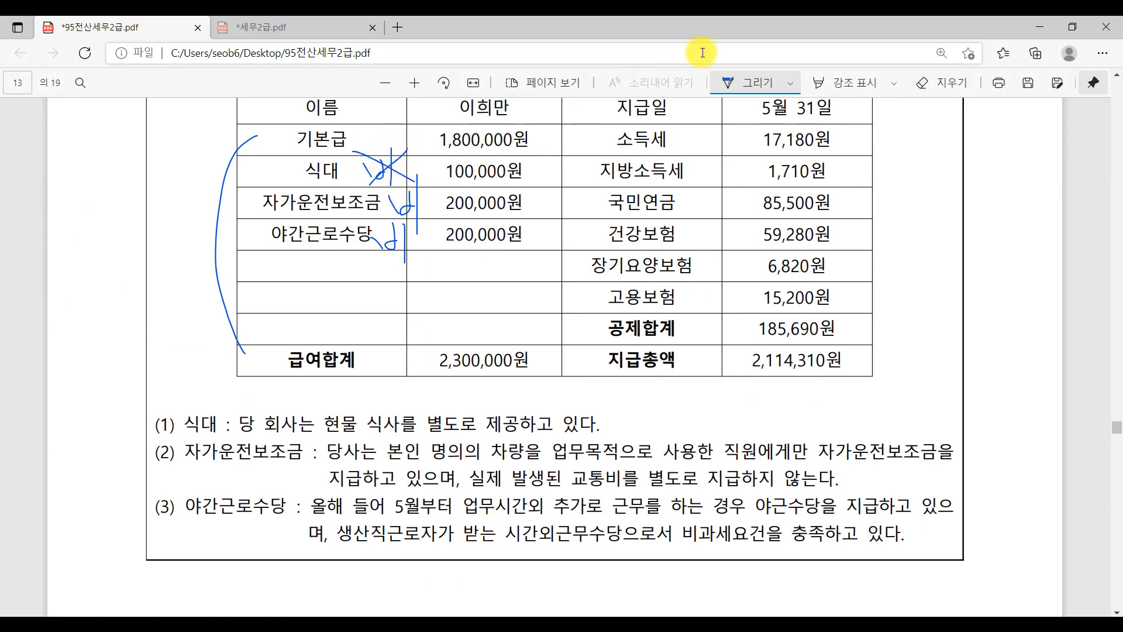
{"action": "left_click", "coordinate": [948, 82]}
{"action": "left_click_drag", "start_coordinate": [413, 158], "coordinate": [372, 159]}
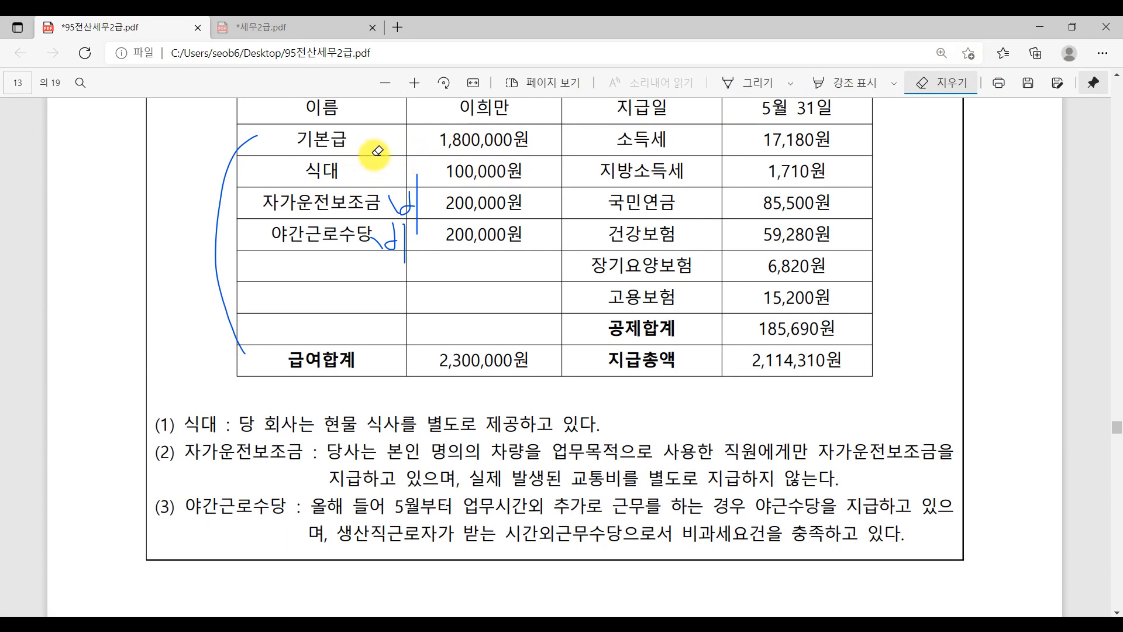
Underline the own-car, 자가운전보조금 and 교통비 conditions in note (2), box 별도로 지급하지 않는다, and underline 비과세요건을 충족하고 in note (3)
{"action": "left_click", "coordinate": [766, 88]}
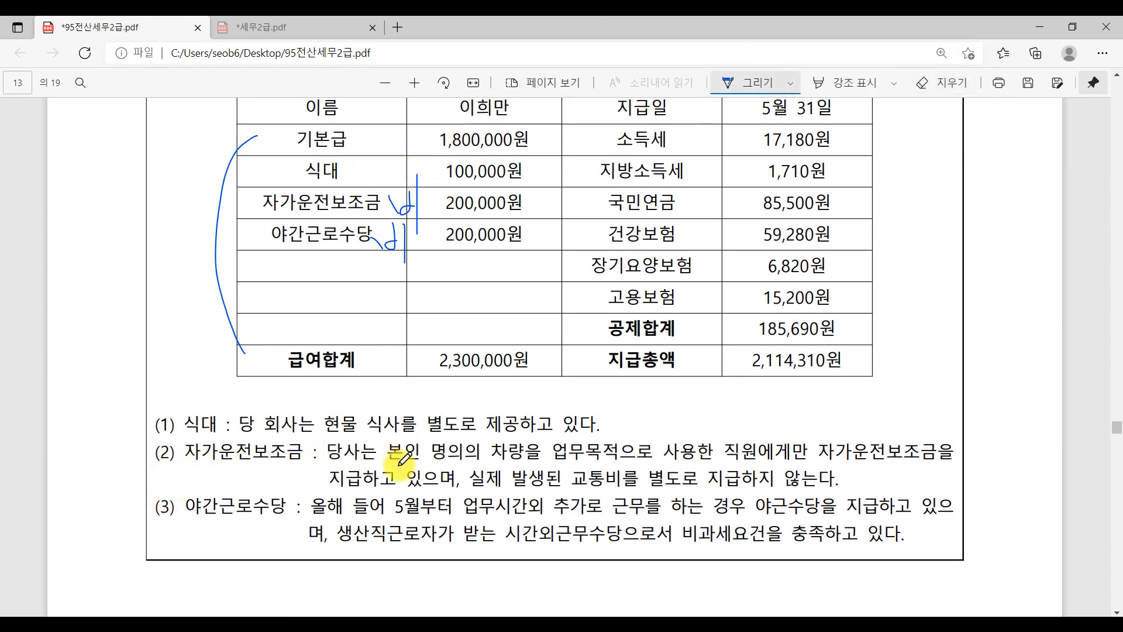
{"action": "left_click_drag", "start_coordinate": [389, 460], "coordinate": [651, 458]}
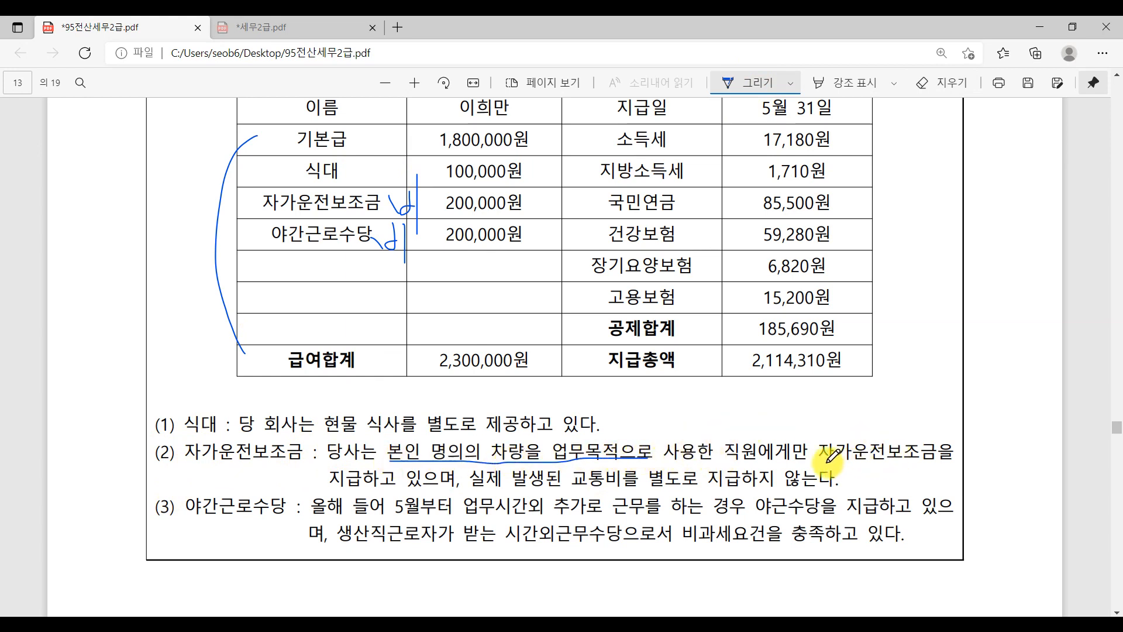
{"action": "left_click_drag", "start_coordinate": [838, 462], "coordinate": [940, 463]}
{"action": "left_click_drag", "start_coordinate": [481, 494], "coordinate": [743, 496]}
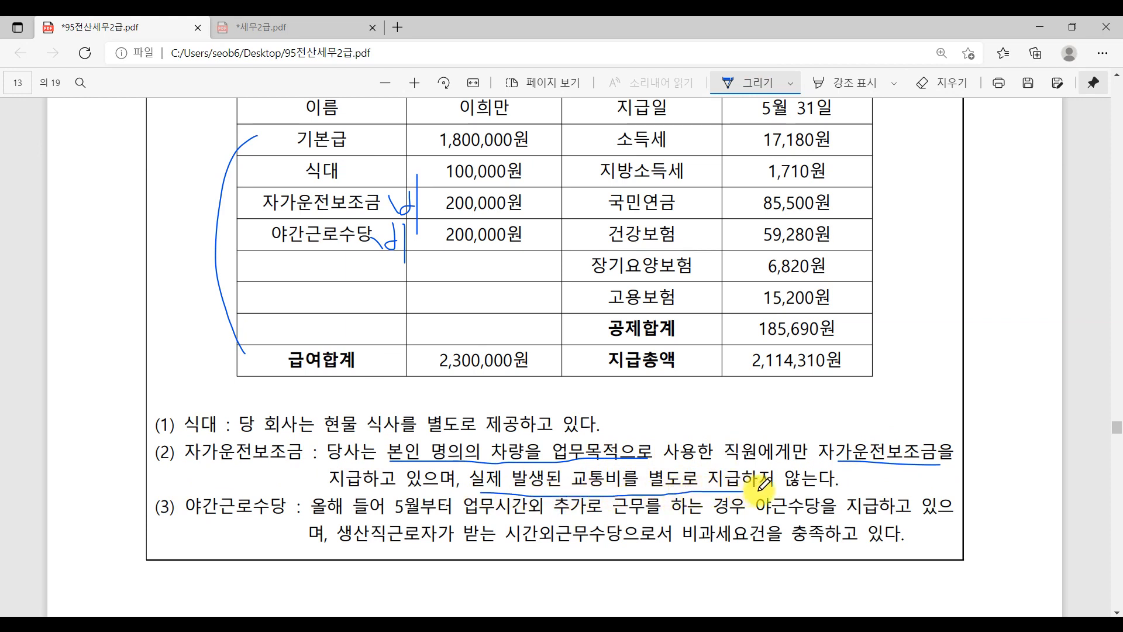
{"action": "mouse_move", "coordinate": [818, 486]}
{"action": "left_mouse_down"}
{"action": "mouse_move", "coordinate": [834, 488]}
{"action": "mouse_move", "coordinate": [644, 488]}
{"action": "mouse_move", "coordinate": [644, 472]}
{"action": "left_mouse_up"}
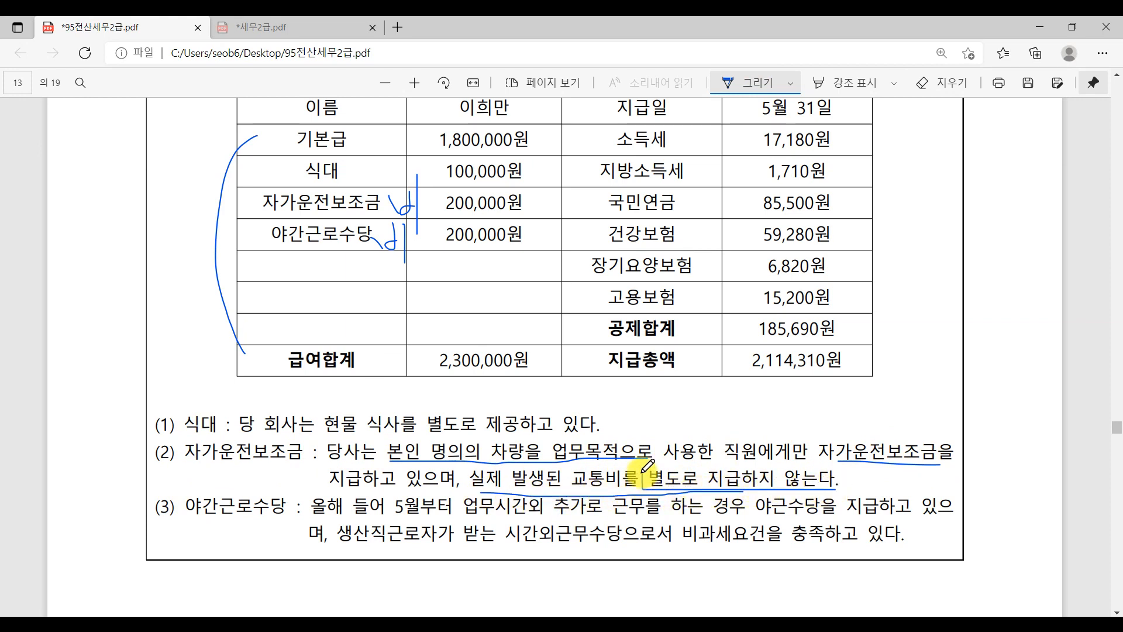
{"action": "left_click_drag", "start_coordinate": [850, 465], "coordinate": [831, 493]}
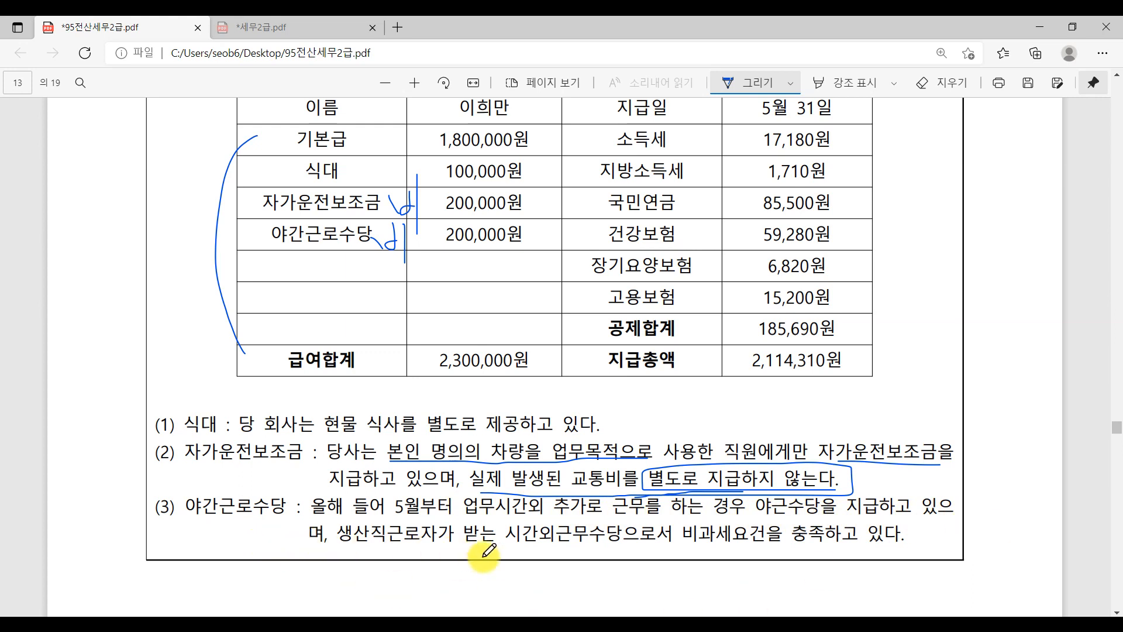
{"action": "left_click_drag", "start_coordinate": [686, 546], "coordinate": [865, 549]}
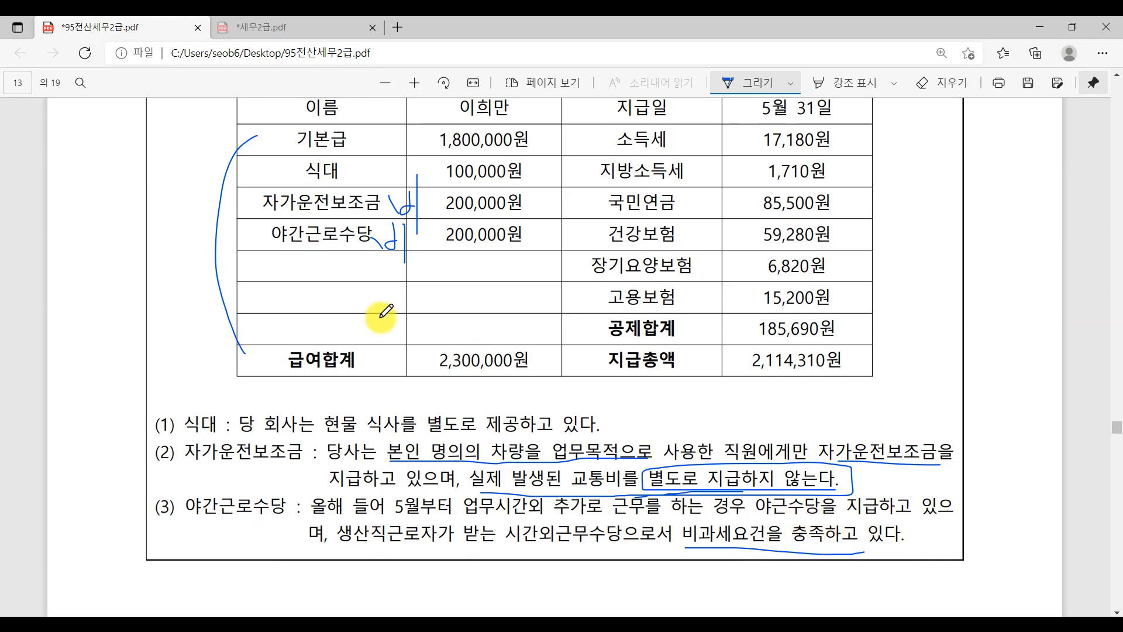
In the 5월 급여내역 table, box 자가운전보조금 with 야간근로수당, bracket the deduction items, and box 국민연금 through 공제합계
{"action": "scroll", "coordinate": [607, 351], "scroll_direction": "up", "scroll_amount": 9}
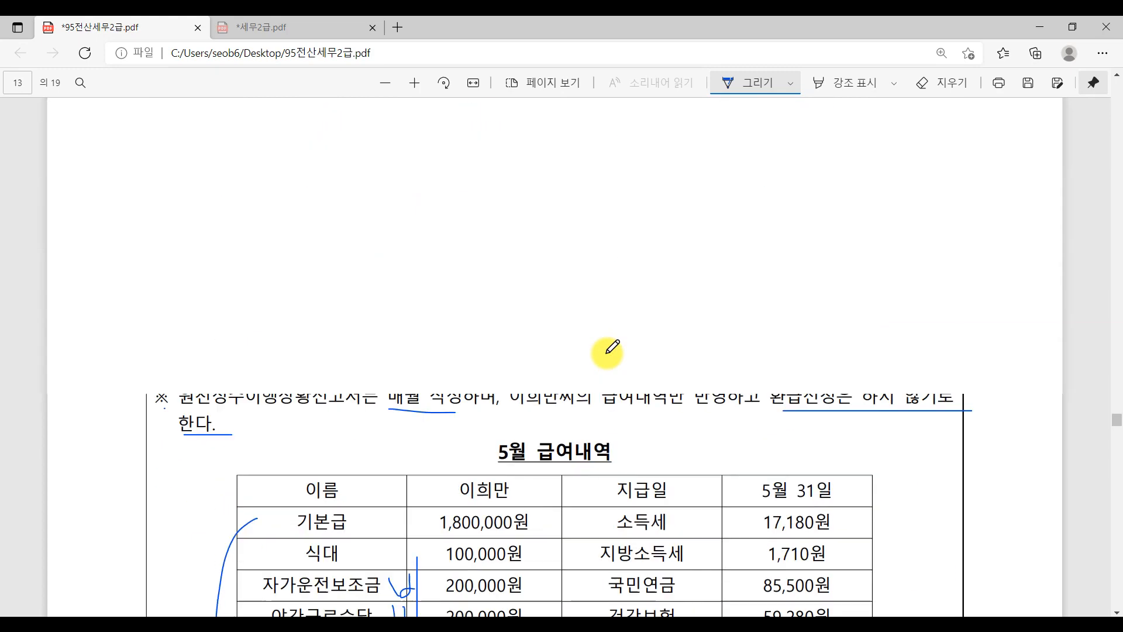
{"action": "scroll", "coordinate": [609, 278], "scroll_direction": "down", "scroll_amount": 2}
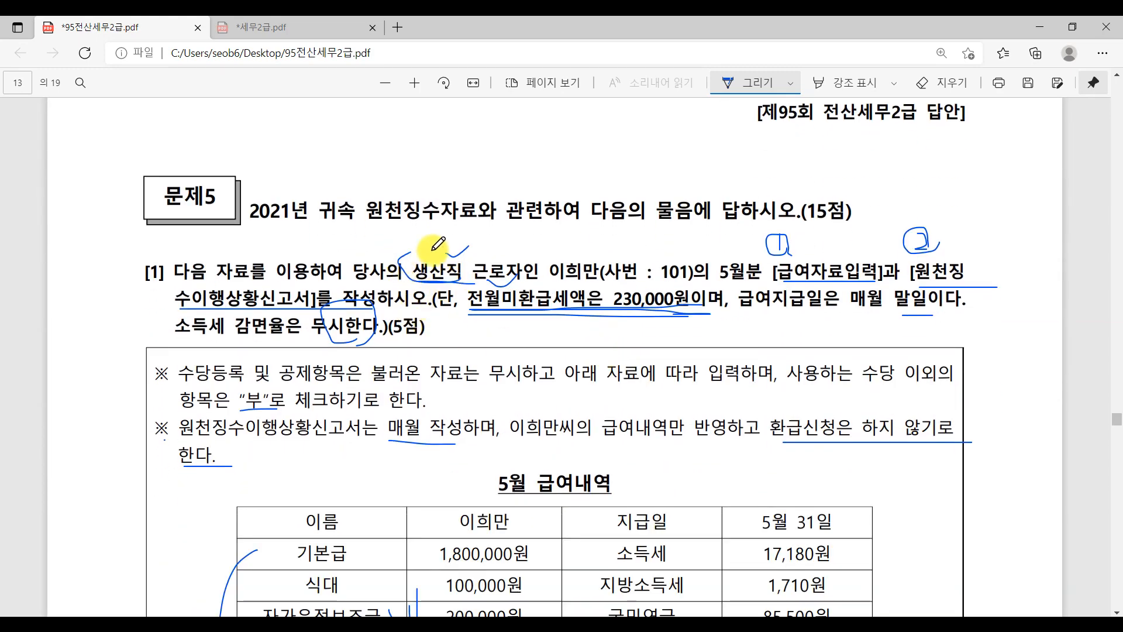
{"action": "scroll", "coordinate": [710, 363], "scroll_direction": "down", "scroll_amount": 4}
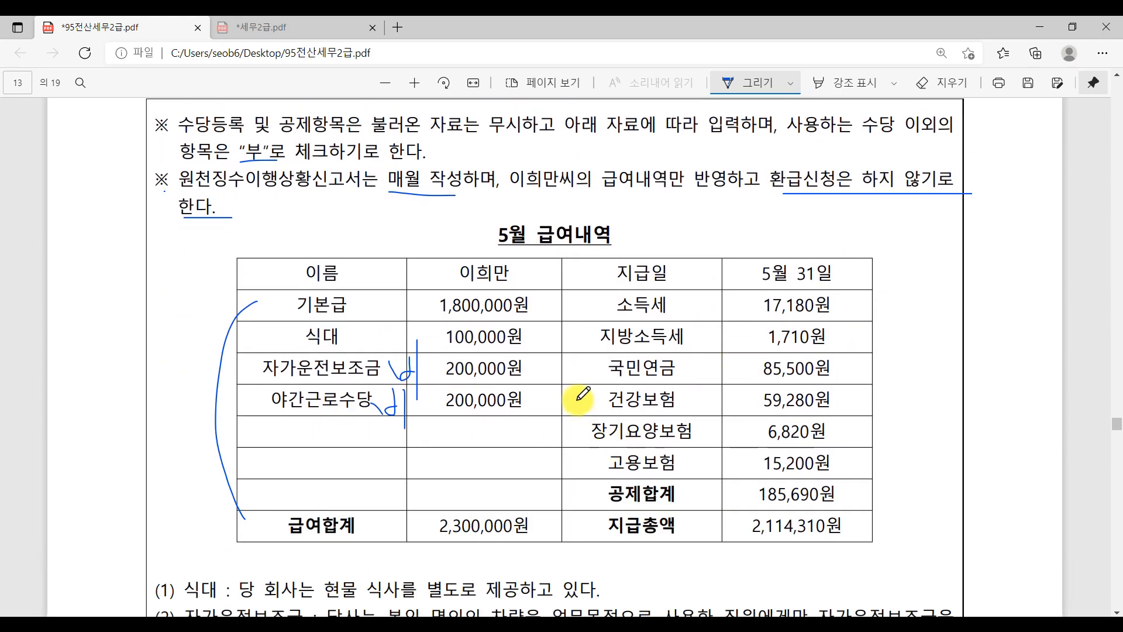
{"action": "scroll", "coordinate": [574, 394], "scroll_direction": "down", "scroll_amount": 4}
{"action": "scroll", "coordinate": [576, 398], "scroll_direction": "up", "scroll_amount": 3}
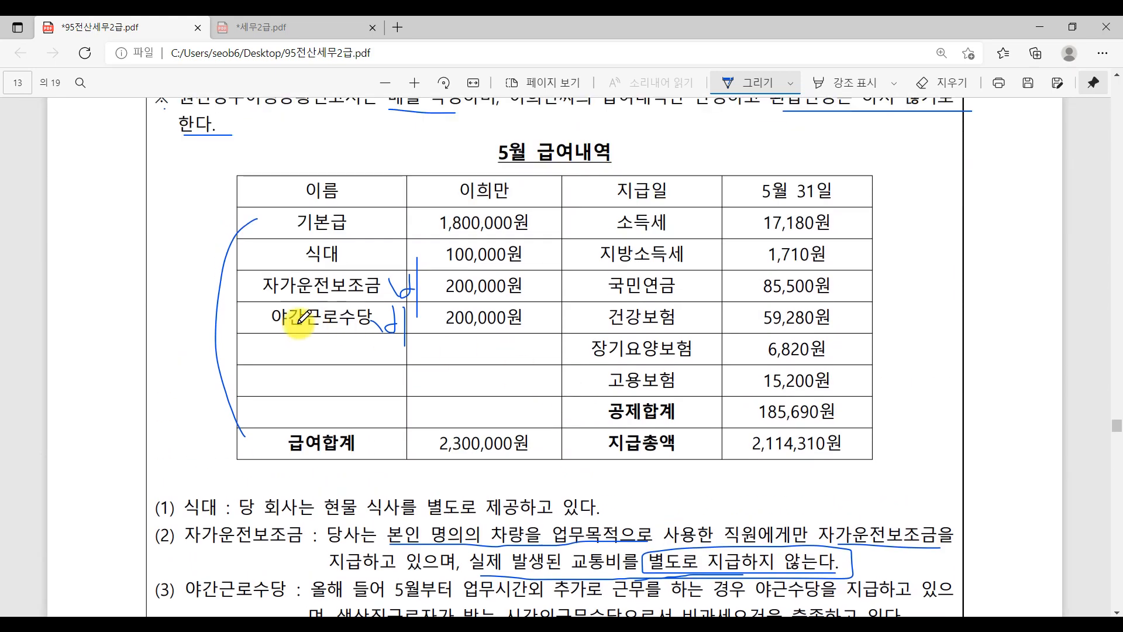
{"action": "mouse_move", "coordinate": [252, 261]}
{"action": "left_mouse_down"}
{"action": "mouse_move", "coordinate": [426, 253]}
{"action": "mouse_move", "coordinate": [431, 346]}
{"action": "mouse_move", "coordinate": [237, 335]}
{"action": "mouse_move", "coordinate": [241, 268]}
{"action": "left_mouse_up"}
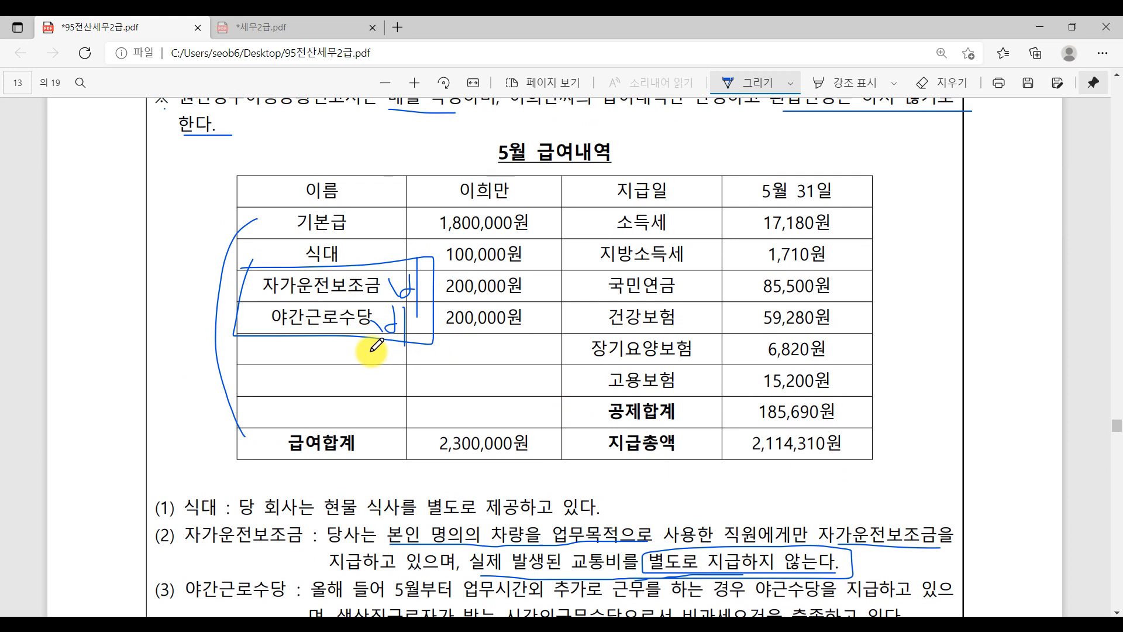
{"action": "left_click_drag", "start_coordinate": [702, 215], "coordinate": [717, 372]}
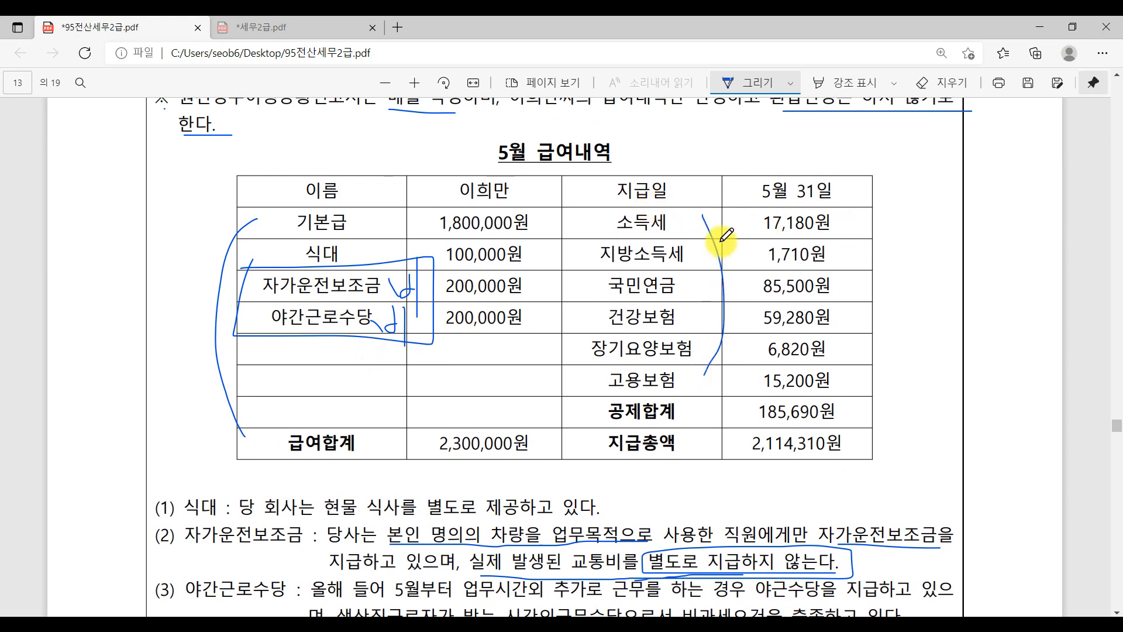
{"action": "mouse_move", "coordinate": [572, 272]}
{"action": "left_mouse_down"}
{"action": "mouse_move", "coordinate": [676, 271]}
{"action": "mouse_move", "coordinate": [702, 427]}
{"action": "mouse_move", "coordinate": [541, 310]}
{"action": "mouse_move", "coordinate": [699, 274]}
{"action": "left_mouse_up"}
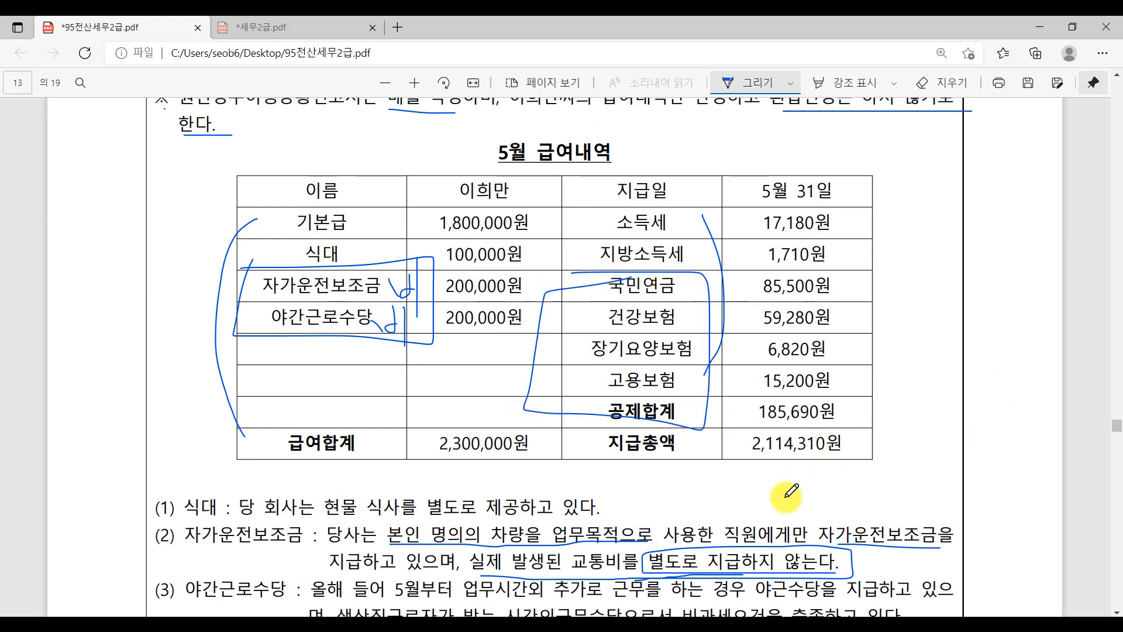
Switch to KcLep, open 급여자료입력 under 원천징수, and open its 수당공제등록 dialog
{"action": "key", "text": "alt+Tab"}
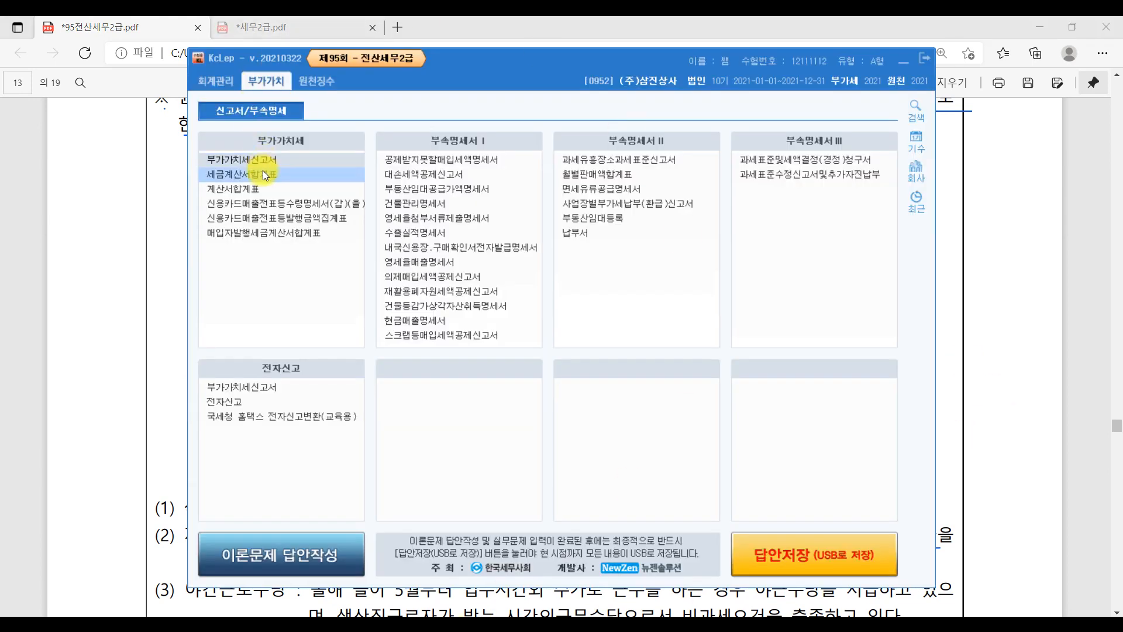
{"action": "left_click", "coordinate": [320, 79]}
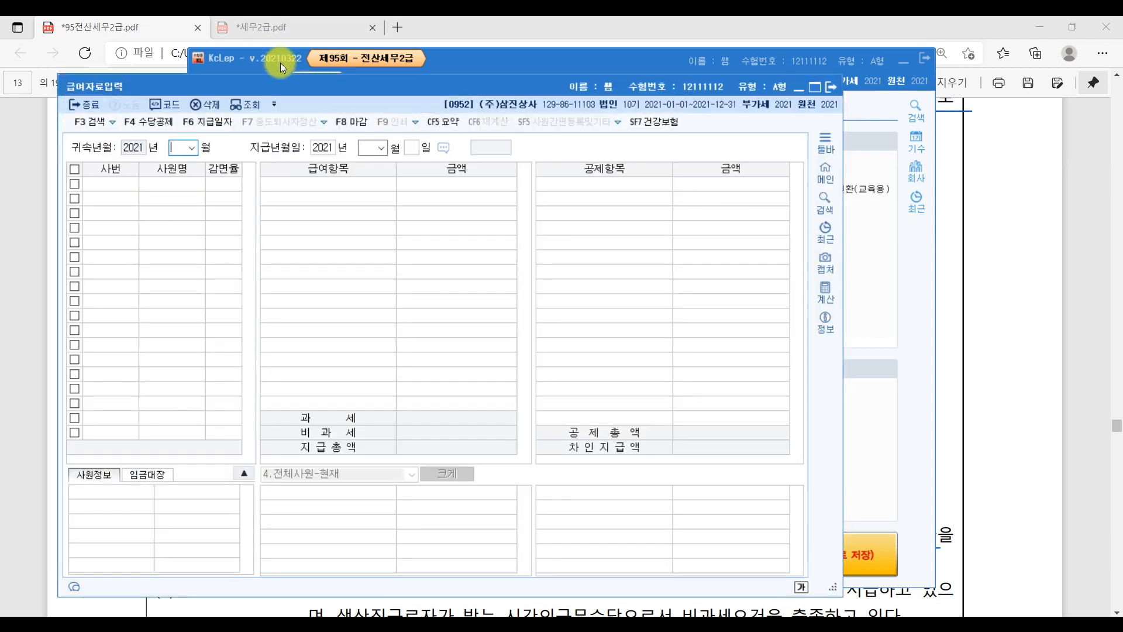
{"action": "left_click_drag", "start_coordinate": [301, 88], "coordinate": [357, 46]}
{"action": "left_click", "coordinate": [204, 79]}
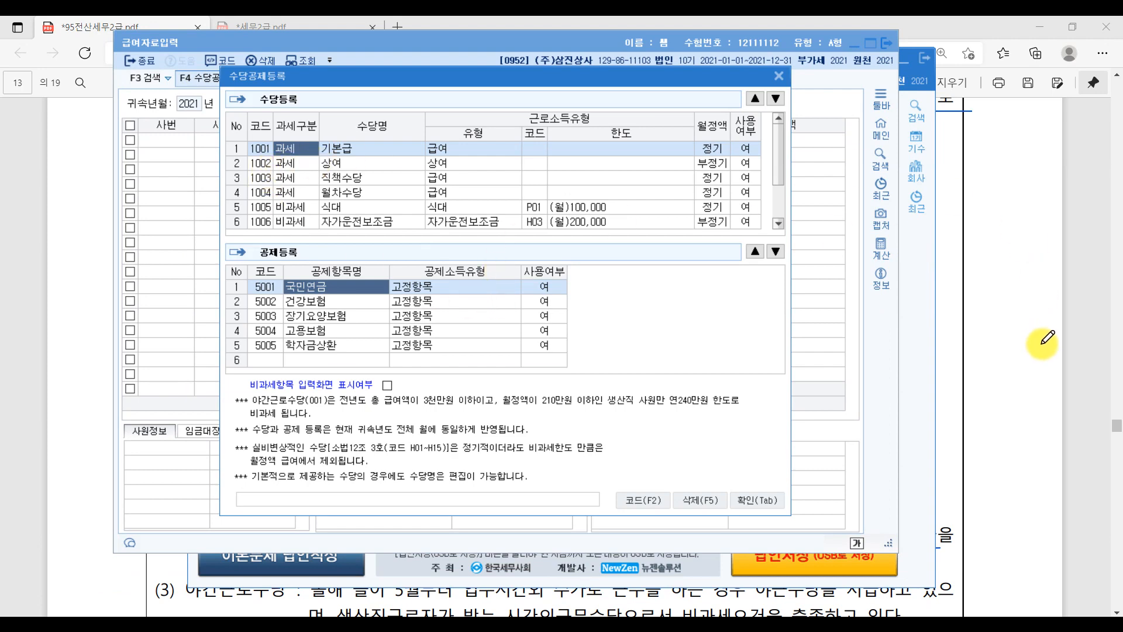
Check the pay items in the exam PDF and add a 과세 allowance named 식대 with type 급여 in 수당등록
{"action": "left_click", "coordinate": [1079, 346]}
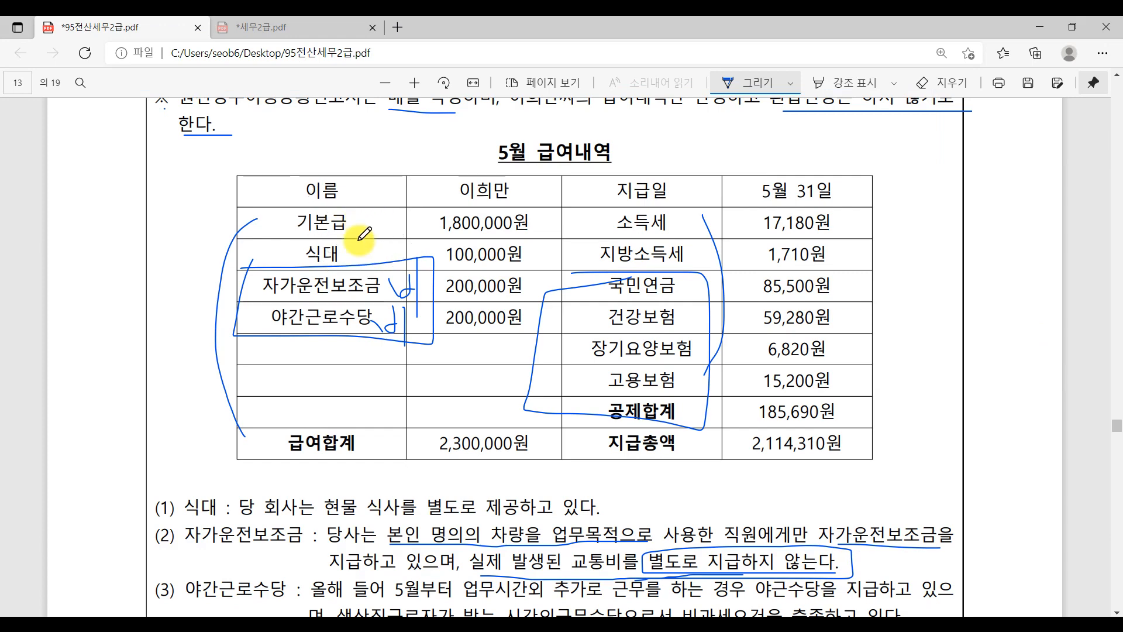
{"action": "left_click", "coordinate": [495, 625]}
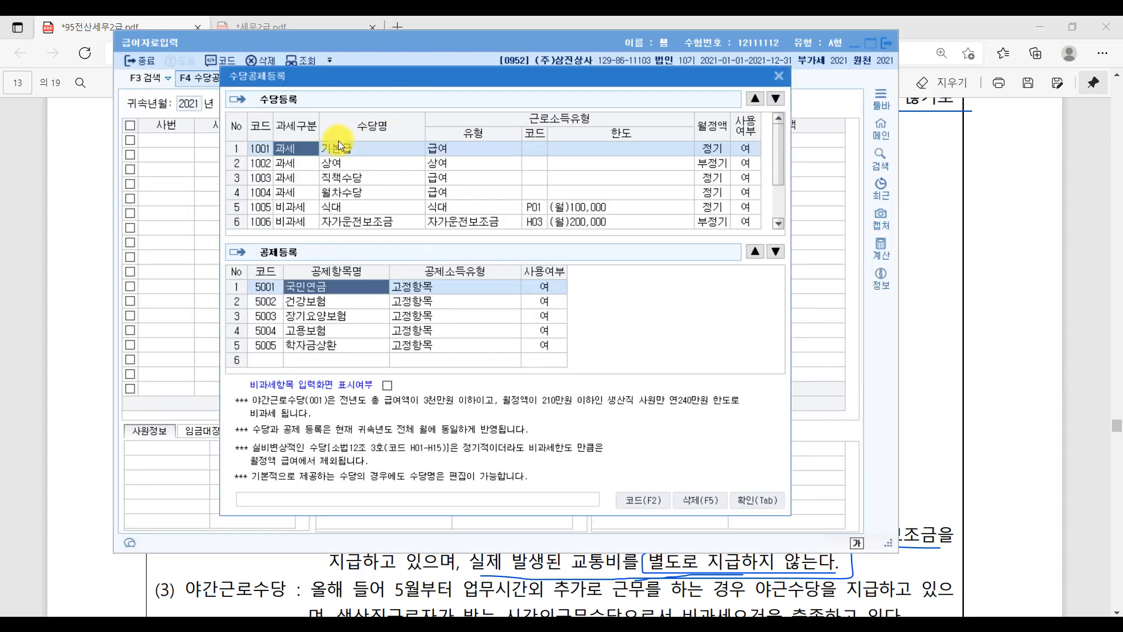
{"action": "left_click", "coordinate": [332, 205]}
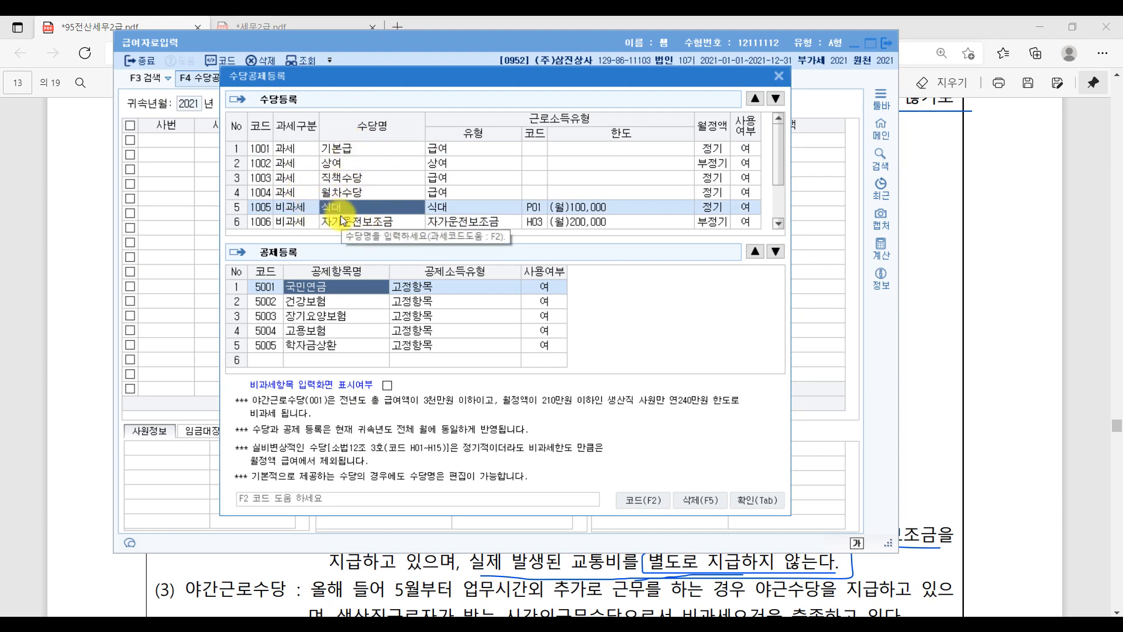
{"action": "scroll", "coordinate": [346, 220], "scroll_direction": "down", "scroll_amount": 1}
{"action": "left_click", "coordinate": [294, 225]}
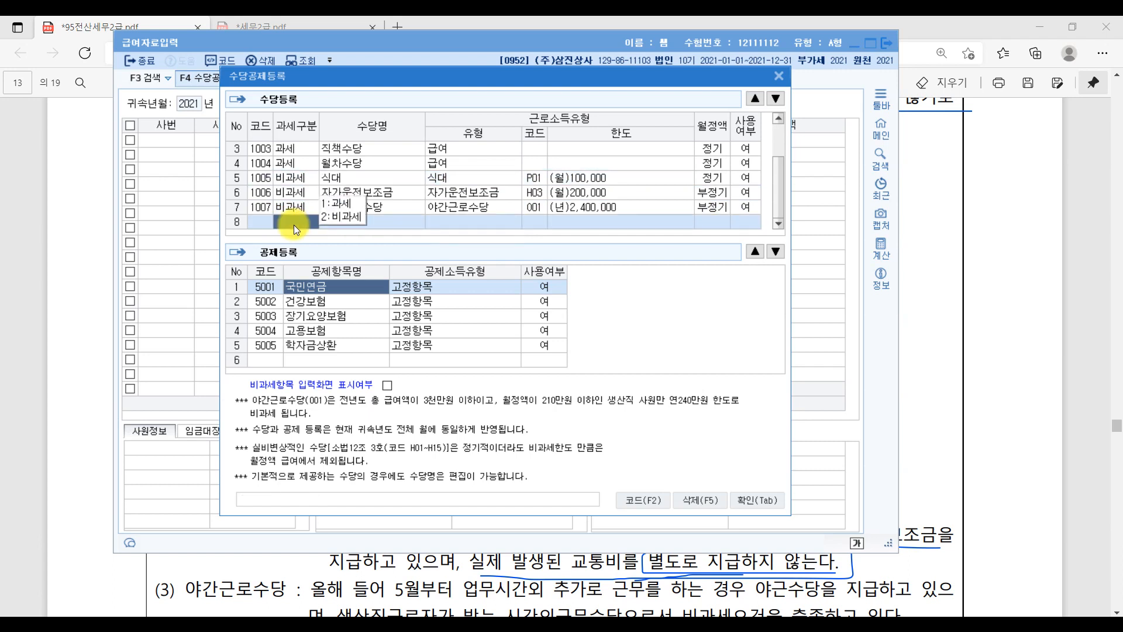
{"action": "left_click", "coordinate": [331, 206]}
{"action": "type", "text": "식대"}
{"action": "key", "text": "Return"}
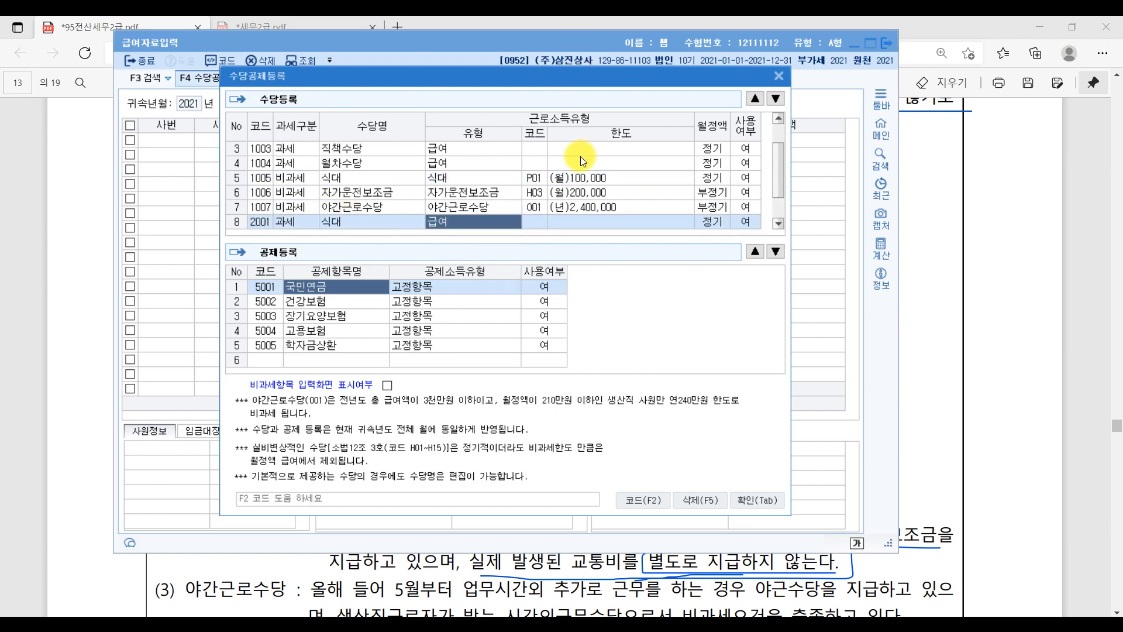
Move the new taxable 식대 allowance up to row 2, directly below 기본급
{"action": "scroll", "coordinate": [581, 157], "scroll_direction": "up", "scroll_amount": 1}
{"action": "left_click", "coordinate": [753, 102]}
{"action": "left_click", "coordinate": [753, 102]}
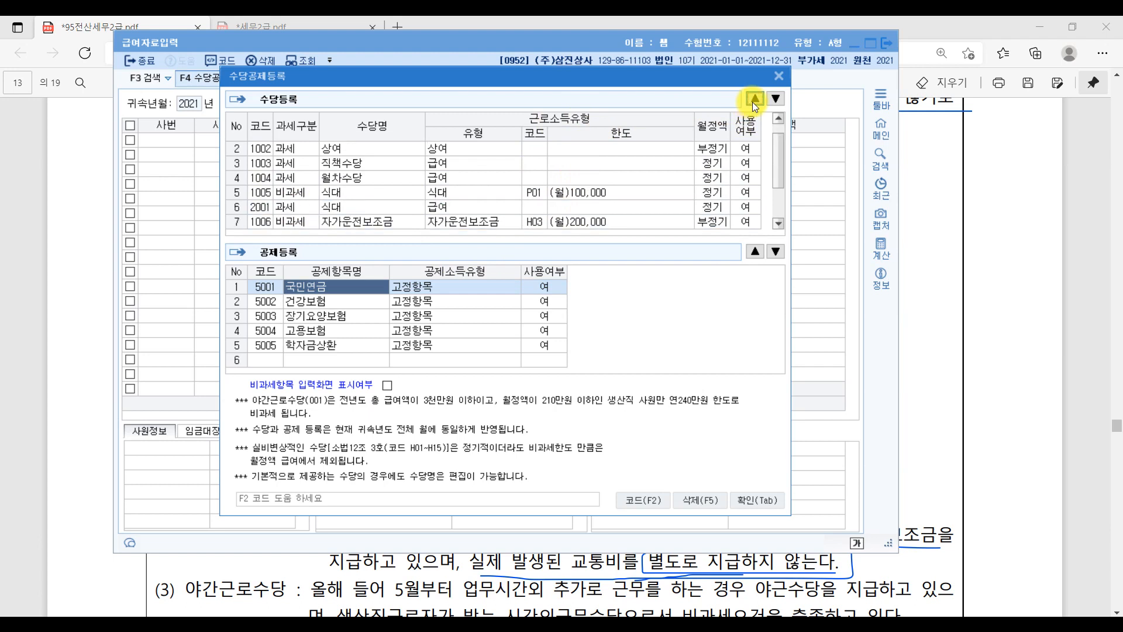
{"action": "left_click", "coordinate": [753, 102]}
{"action": "left_click", "coordinate": [753, 102]}
{"action": "left_click", "coordinate": [753, 102]}
{"action": "scroll", "coordinate": [619, 185], "scroll_direction": "up", "scroll_amount": 1}
{"action": "left_click", "coordinate": [753, 99]}
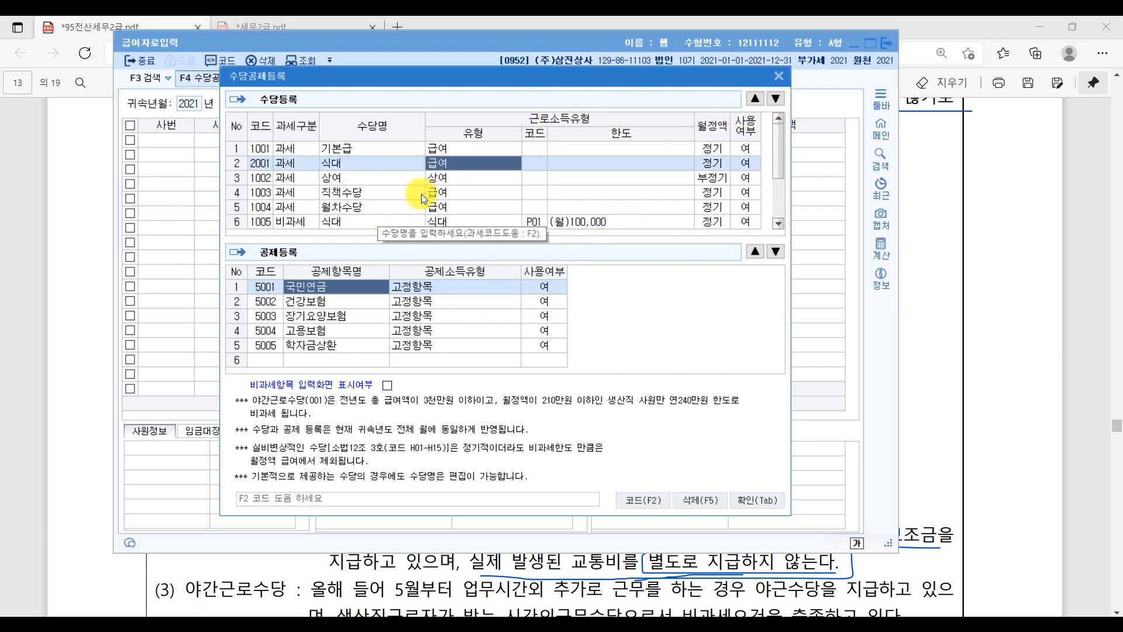
Move the 자가운전보조금 allowance up to row 3, directly below the taxable 식대
{"action": "scroll", "coordinate": [421, 194], "scroll_direction": "down", "scroll_amount": 1}
{"action": "left_click", "coordinate": [338, 194]}
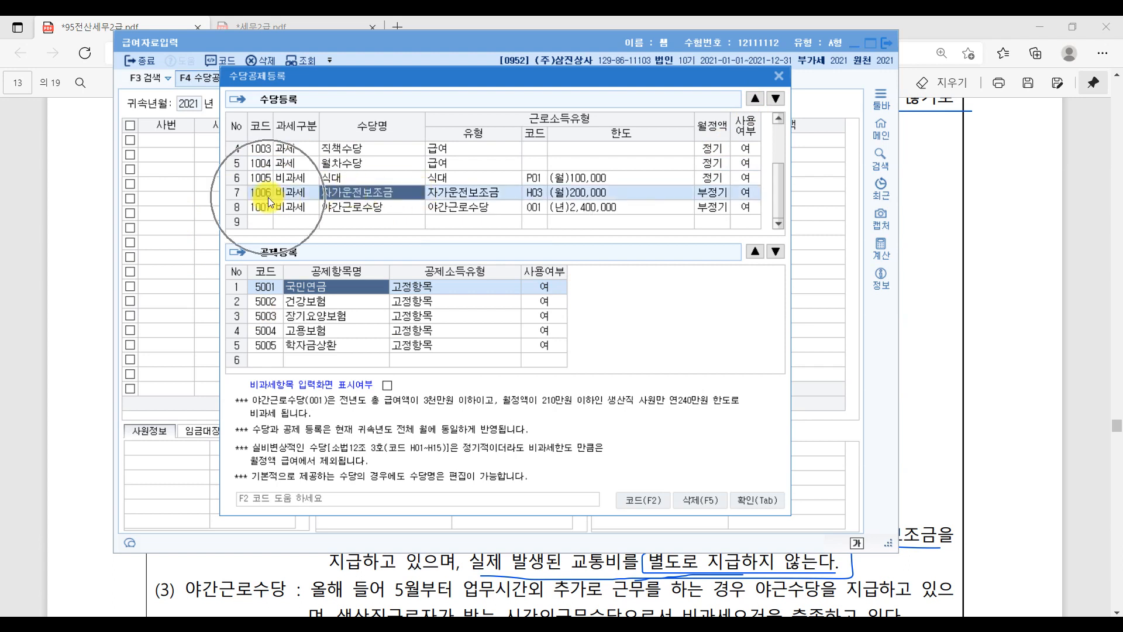
{"action": "scroll", "coordinate": [609, 186], "scroll_direction": "up", "scroll_amount": 1}
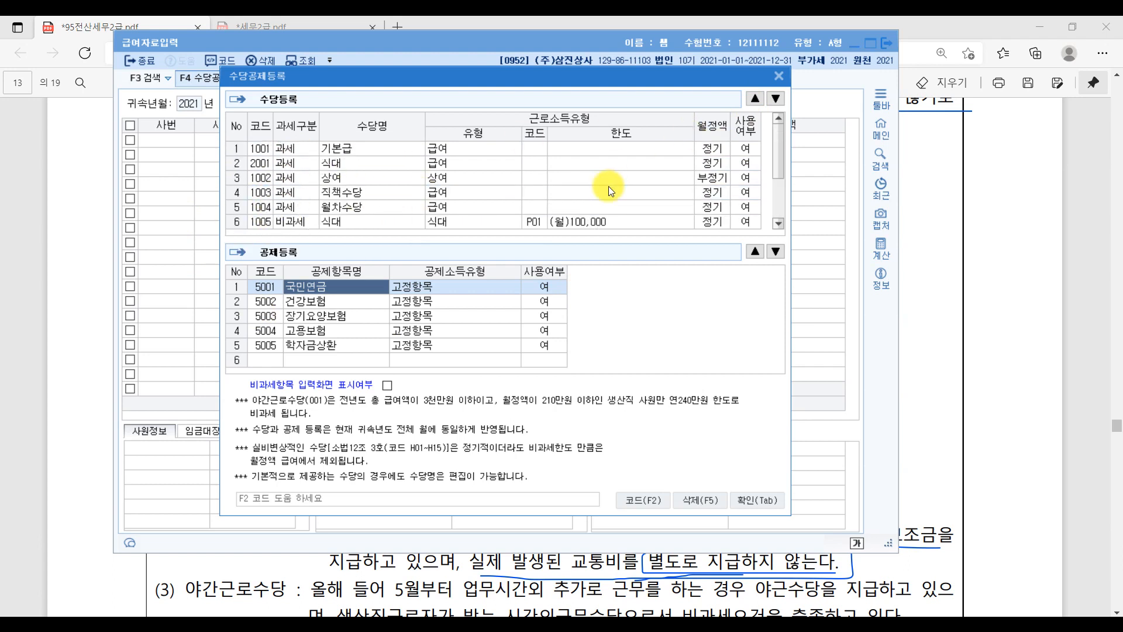
{"action": "left_click", "coordinate": [754, 98]}
{"action": "left_click", "coordinate": [753, 98]}
{"action": "left_click", "coordinate": [753, 98]}
{"action": "left_click", "coordinate": [753, 98]}
{"action": "left_click", "coordinate": [753, 98]}
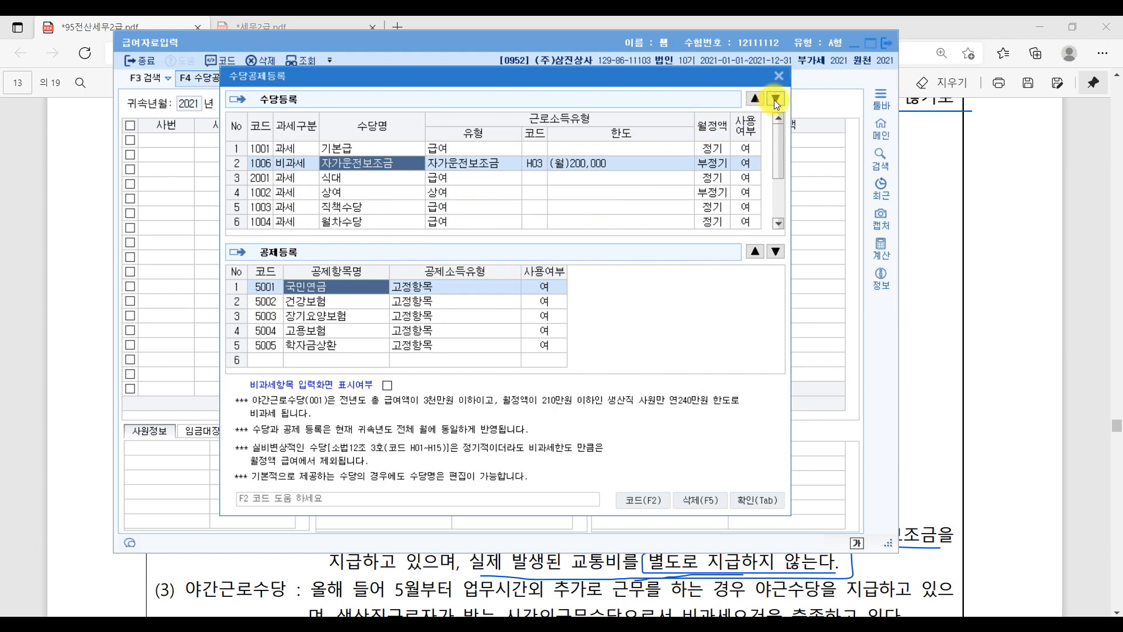
{"action": "left_click", "coordinate": [775, 99]}
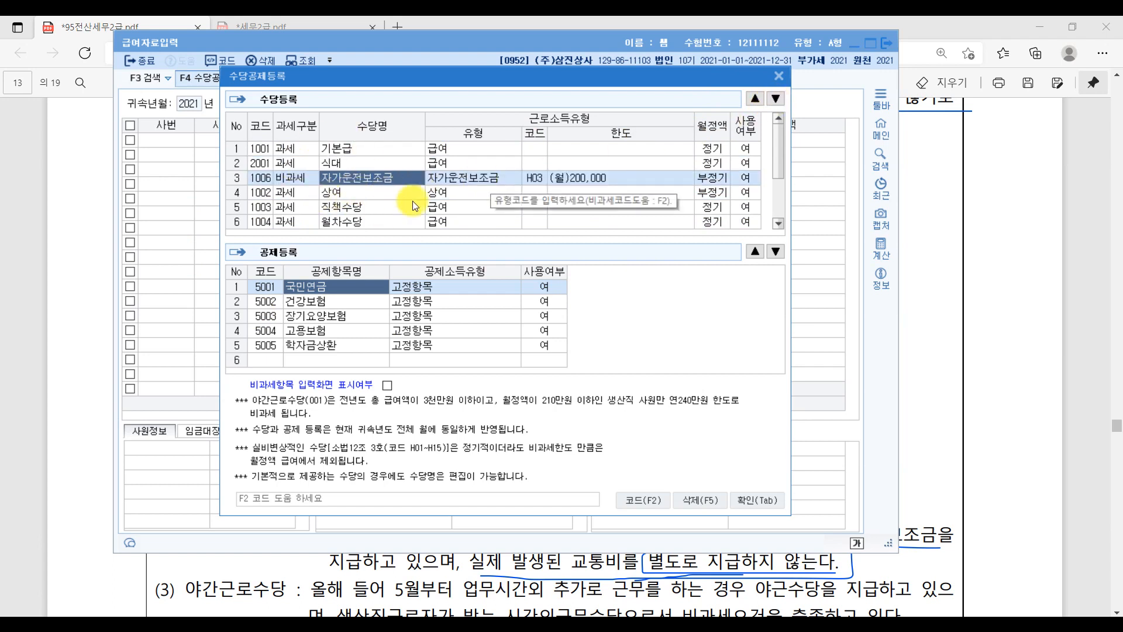
Move the 야간근로수당 allowance up to row 3, between the taxable 식대 and 자가운전보조금
{"action": "scroll", "coordinate": [418, 195], "scroll_direction": "down", "scroll_amount": 1}
{"action": "left_click", "coordinate": [351, 207]}
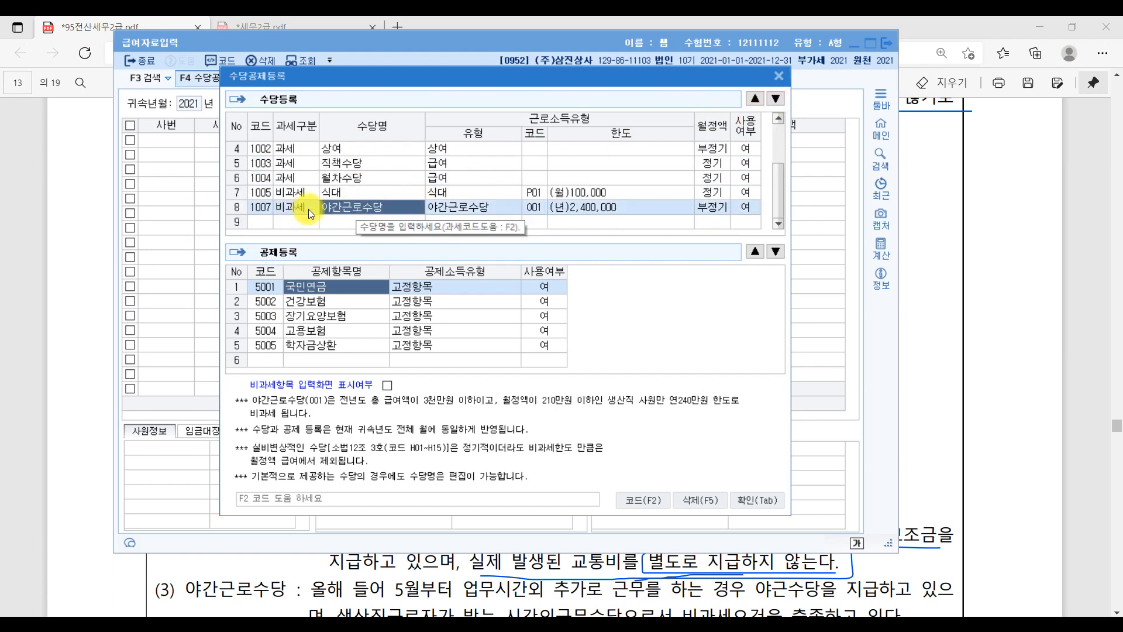
{"action": "left_click", "coordinate": [754, 99]}
{"action": "left_click", "coordinate": [753, 100]}
{"action": "left_click", "coordinate": [754, 99]}
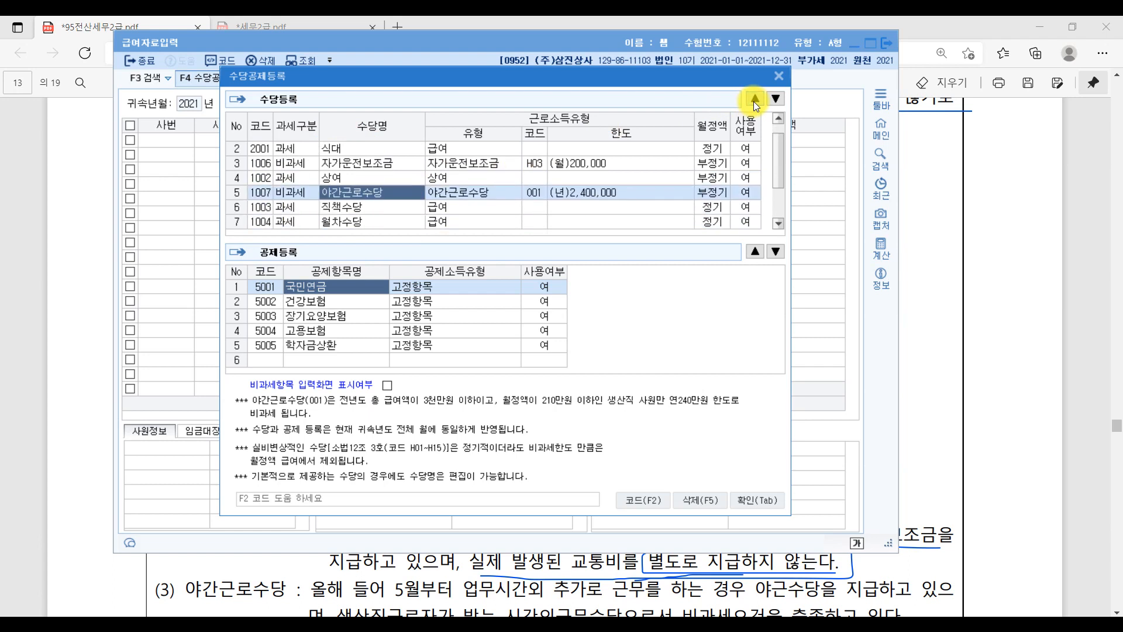
{"action": "left_click", "coordinate": [754, 100]}
{"action": "left_click", "coordinate": [754, 99]}
{"action": "scroll", "coordinate": [453, 190], "scroll_direction": "down", "scroll_amount": 1}
{"action": "scroll", "coordinate": [453, 190], "scroll_direction": "up", "scroll_amount": 1}
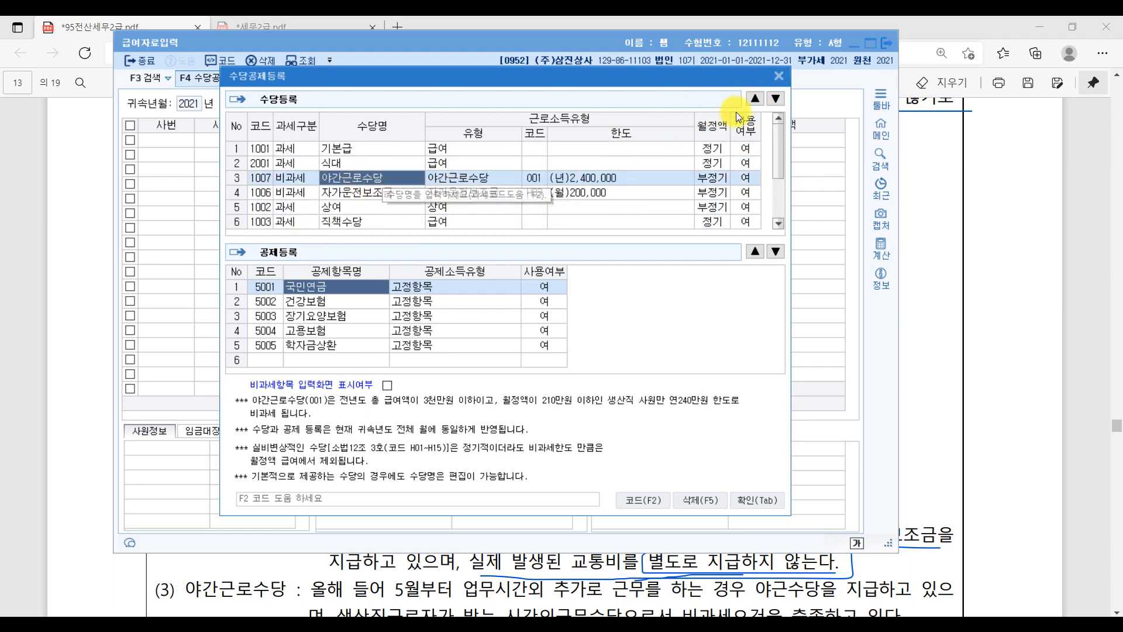
Set 사용여부 to 부 for the unused allowances 상여, 직책수당, 월차수당 and the non-taxable 식대
{"action": "left_click", "coordinate": [346, 147]}
{"action": "left_click", "coordinate": [356, 180]}
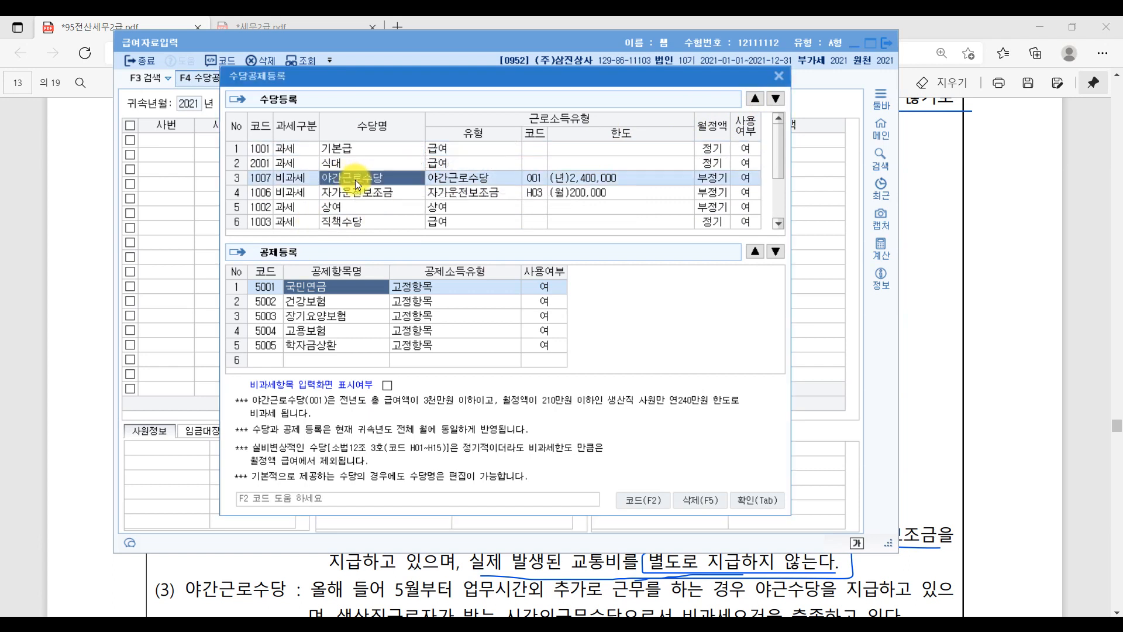
{"action": "key", "text": "Down"}
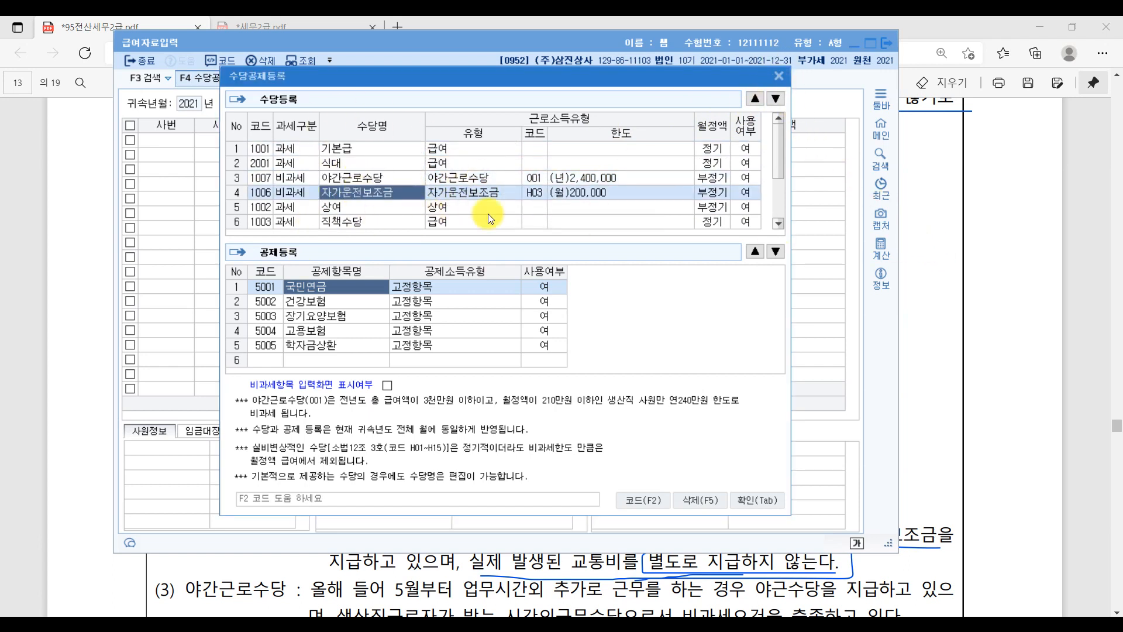
{"action": "left_click", "coordinate": [740, 206]}
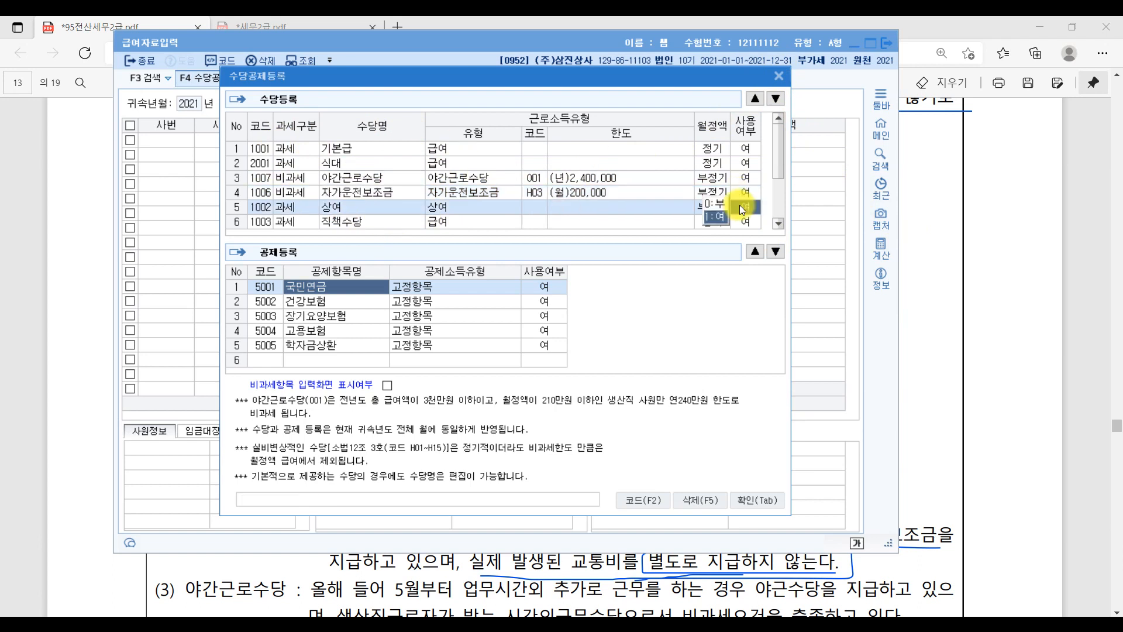
{"action": "left_click", "coordinate": [718, 205]}
{"action": "left_click", "coordinate": [741, 222]}
{"action": "left_click", "coordinate": [714, 205]}
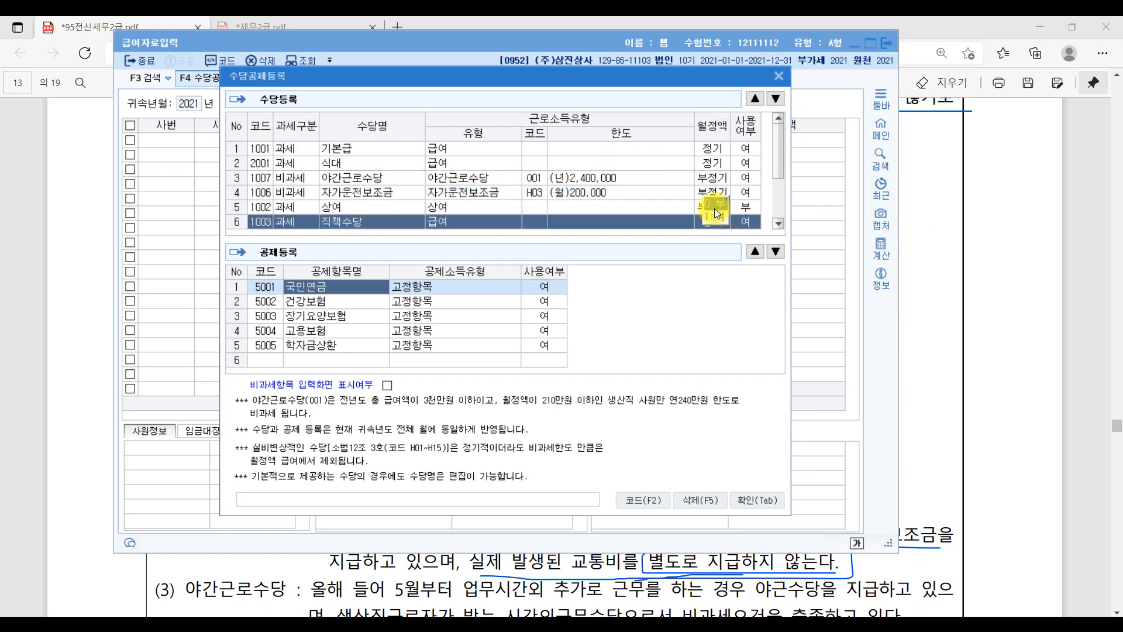
{"action": "left_click", "coordinate": [749, 190]}
{"action": "left_click", "coordinate": [722, 195]}
{"action": "left_click", "coordinate": [751, 211]}
{"action": "left_click", "coordinate": [714, 205]}
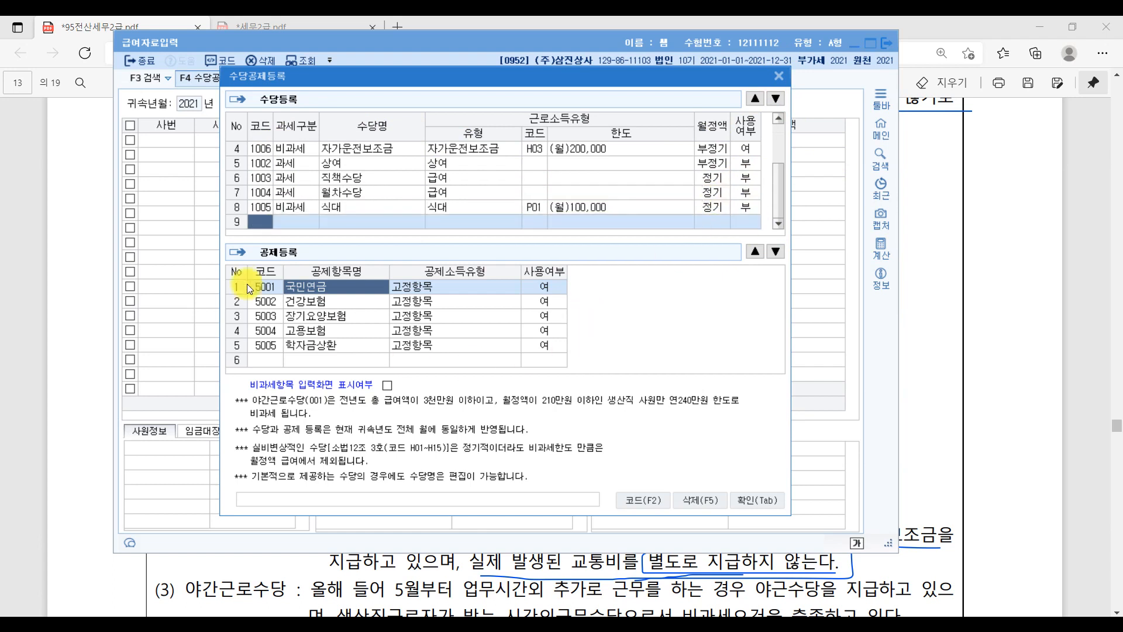
Go through the items in 공제등록 and set 사용여부 to 부 for 학자금상환
{"action": "left_click", "coordinate": [292, 285]}
{"action": "left_click", "coordinate": [297, 299]}
{"action": "left_click", "coordinate": [297, 316]}
{"action": "left_click", "coordinate": [296, 331]}
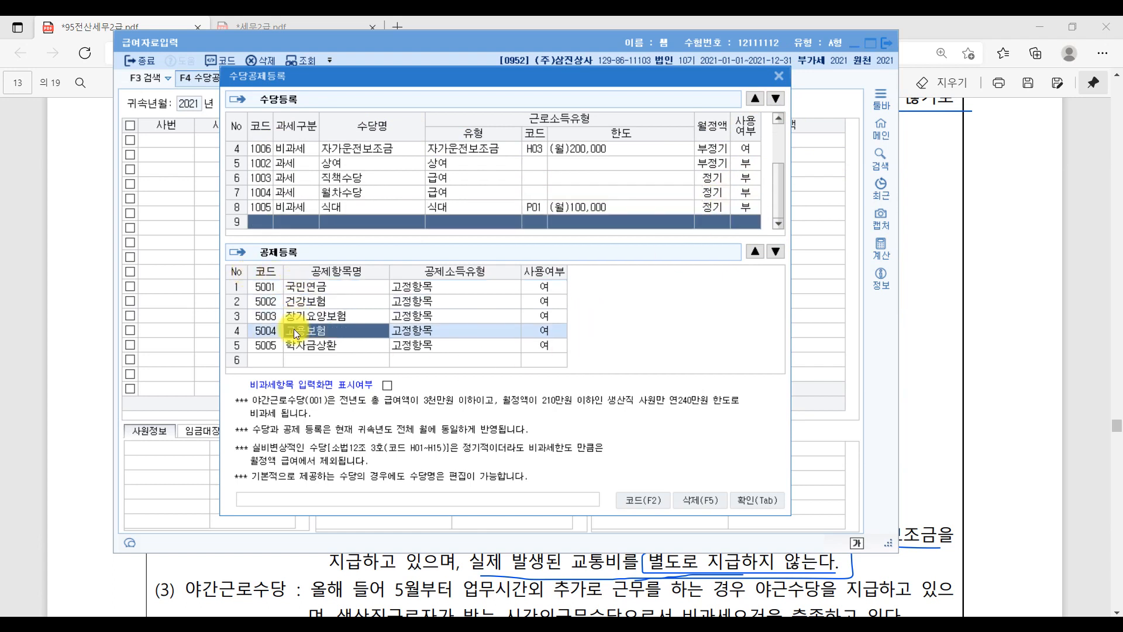
{"action": "left_click", "coordinate": [553, 342]}
{"action": "left_click", "coordinate": [588, 354]}
{"action": "left_click", "coordinate": [591, 337]}
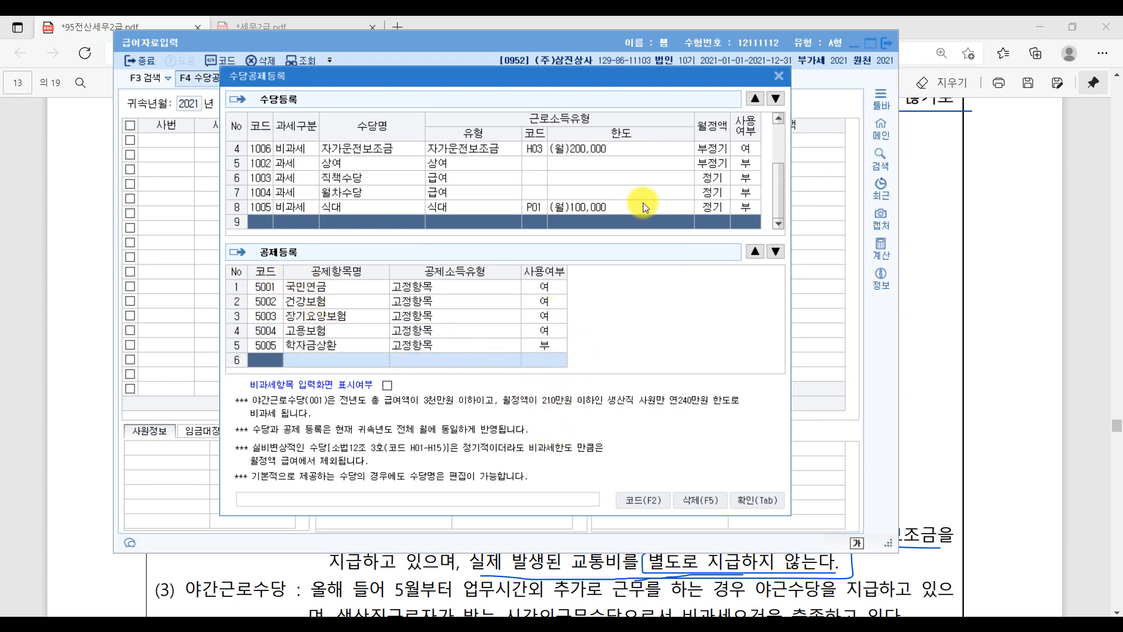
Review the allowances 기본급, 식대, 야간근로수당 and 자가운전보조금, and confirm the 수당공제등록 settings
{"action": "scroll", "coordinate": [644, 202], "scroll_direction": "up", "scroll_amount": 1}
{"action": "left_click", "coordinate": [342, 151]}
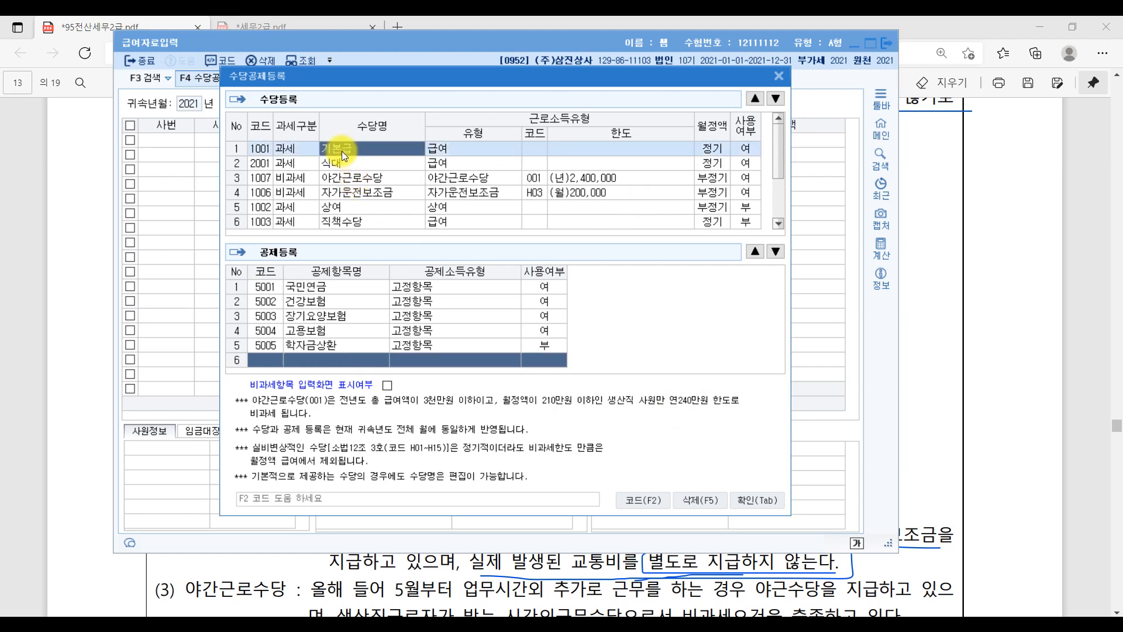
{"action": "left_click", "coordinate": [343, 169]}
{"action": "left_click", "coordinate": [349, 180]}
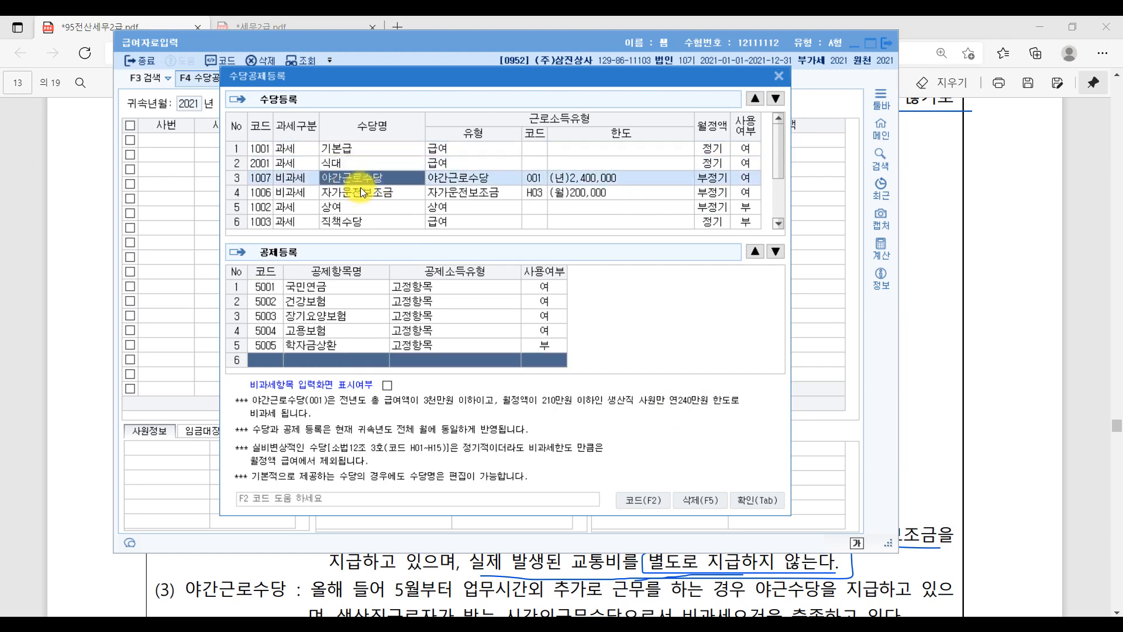
{"action": "left_click", "coordinate": [360, 187]}
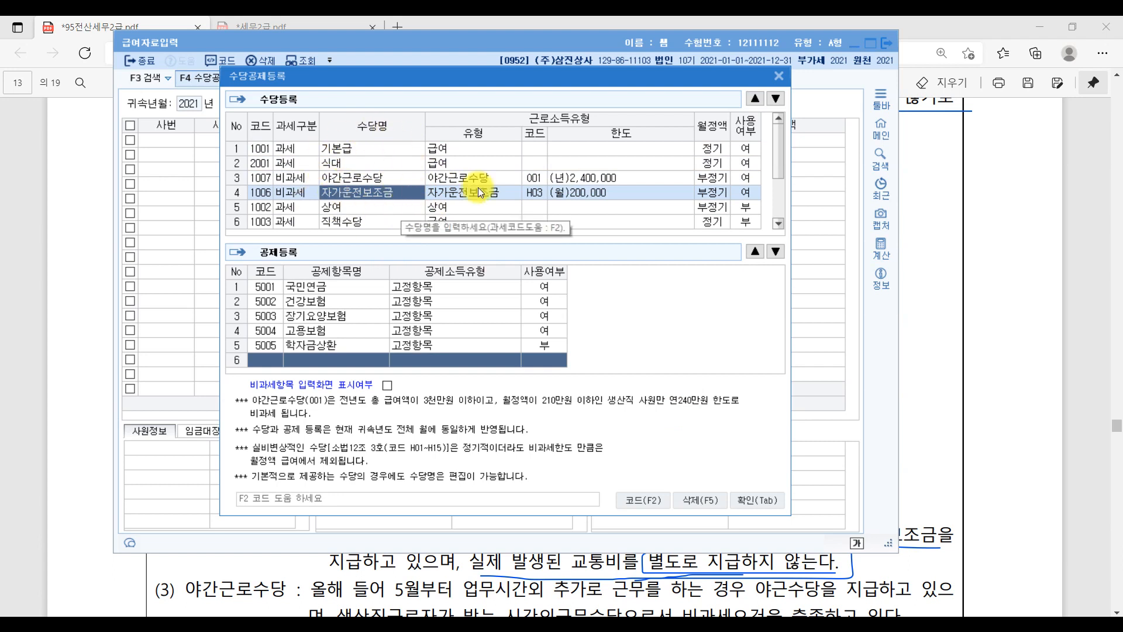
{"action": "left_click", "coordinate": [753, 501]}
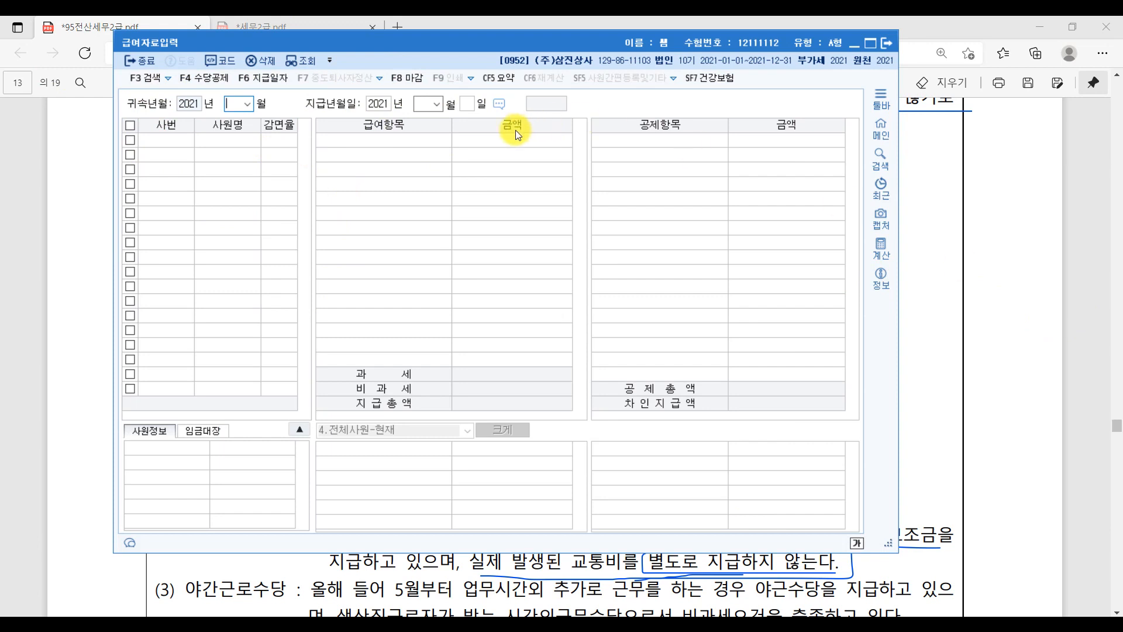
Load the employee payroll list for 귀속년월 2021-05 with 지급년월일 2021-05-31
{"action": "type", "text": "05"}
{"action": "key", "text": "Return"}
{"action": "key", "text": "Return"}
{"action": "key", "text": "Return"}
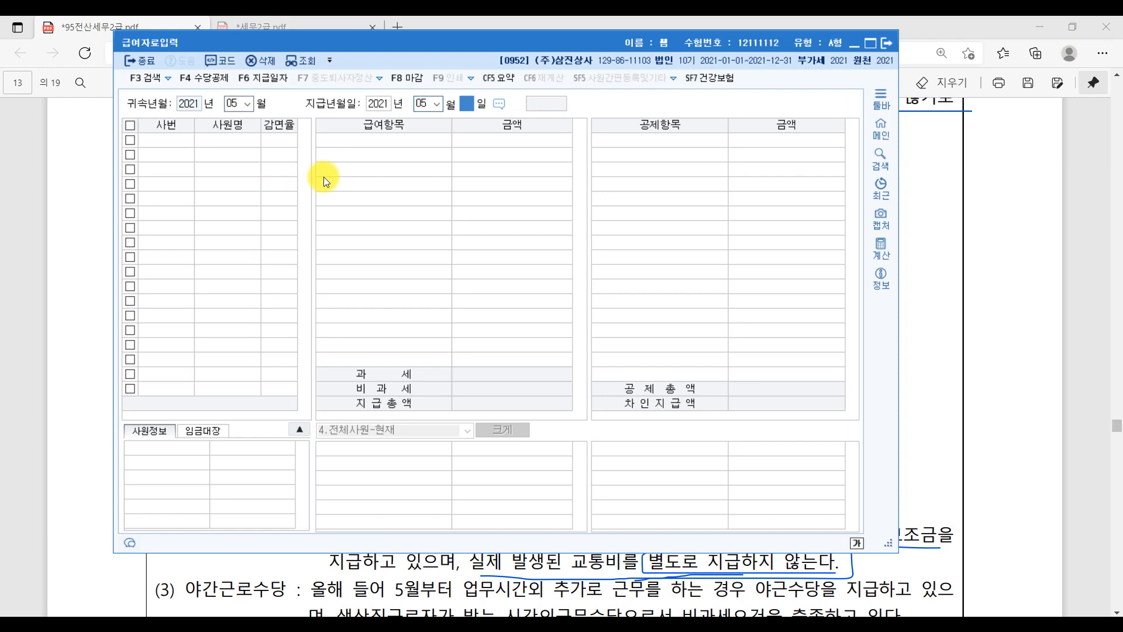
{"action": "key", "text": "Return"}
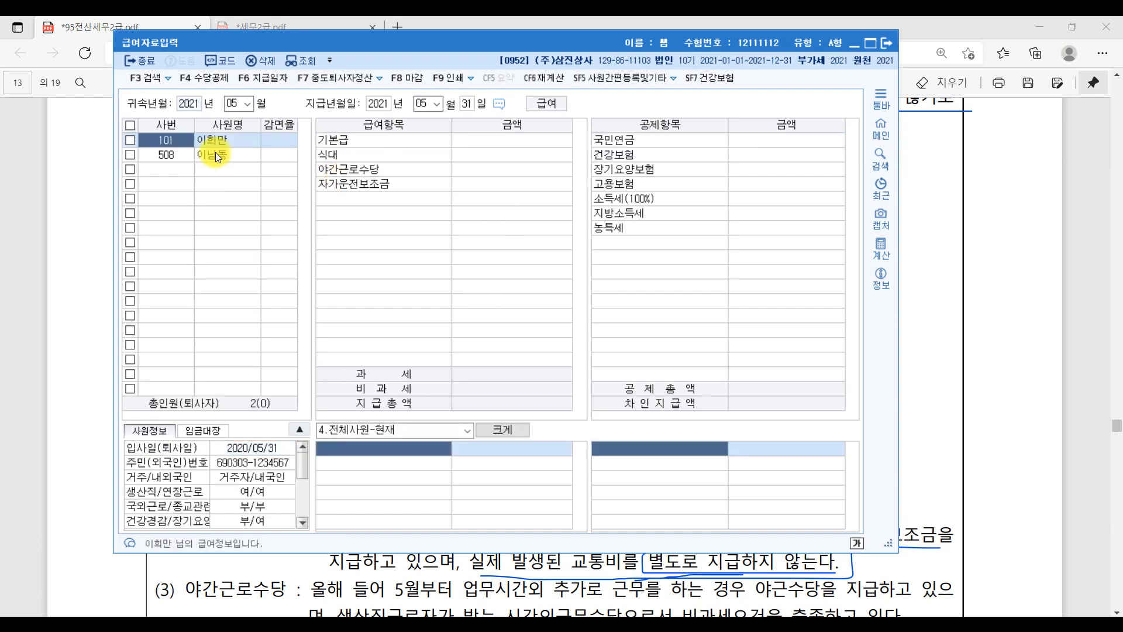
Enter employee 101's pay: 기본급 1,800,000, 식대 100,000, 야간근로수당 200,000 and 자가운전보조금 200,000
{"action": "left_click", "coordinate": [487, 140]}
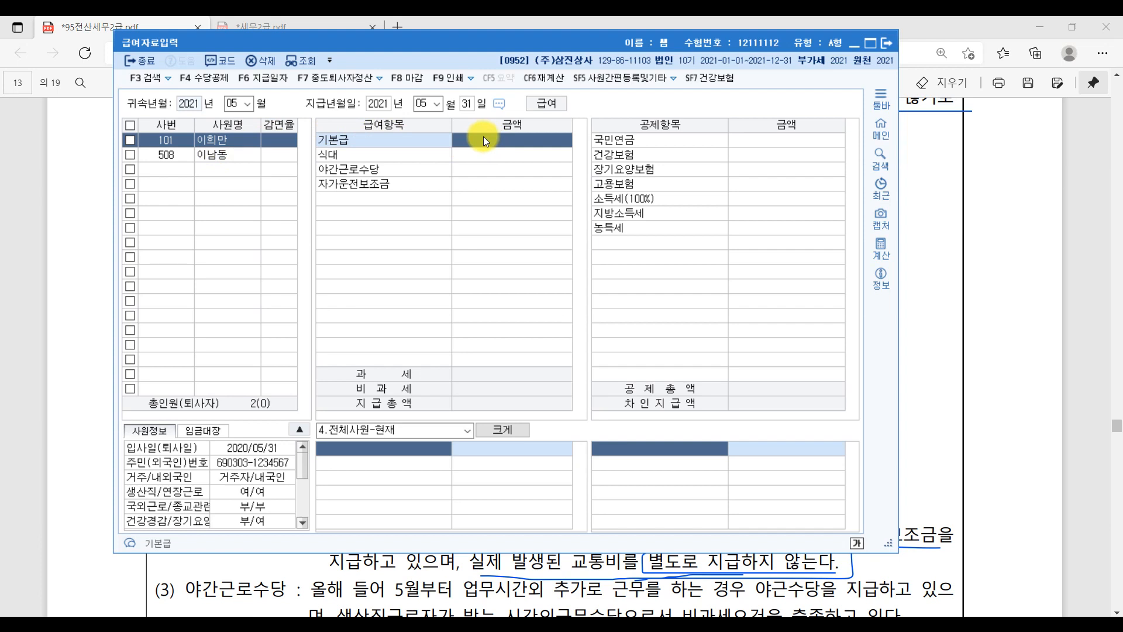
{"action": "type", "text": "1800000"}
{"action": "key", "text": "Return"}
{"action": "type", "text": "1000000"}
{"action": "key", "text": "Return"}
{"action": "type", "text": "2000000"}
{"action": "key", "text": "Return"}
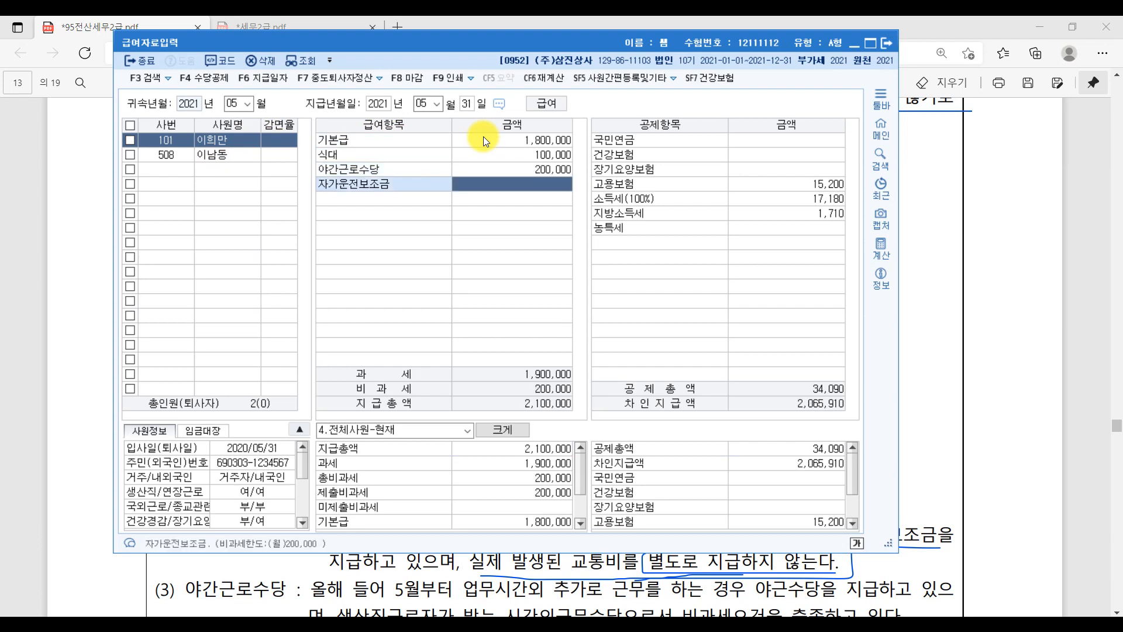
{"action": "type", "text": "200"}
{"action": "key", "text": "Return"}
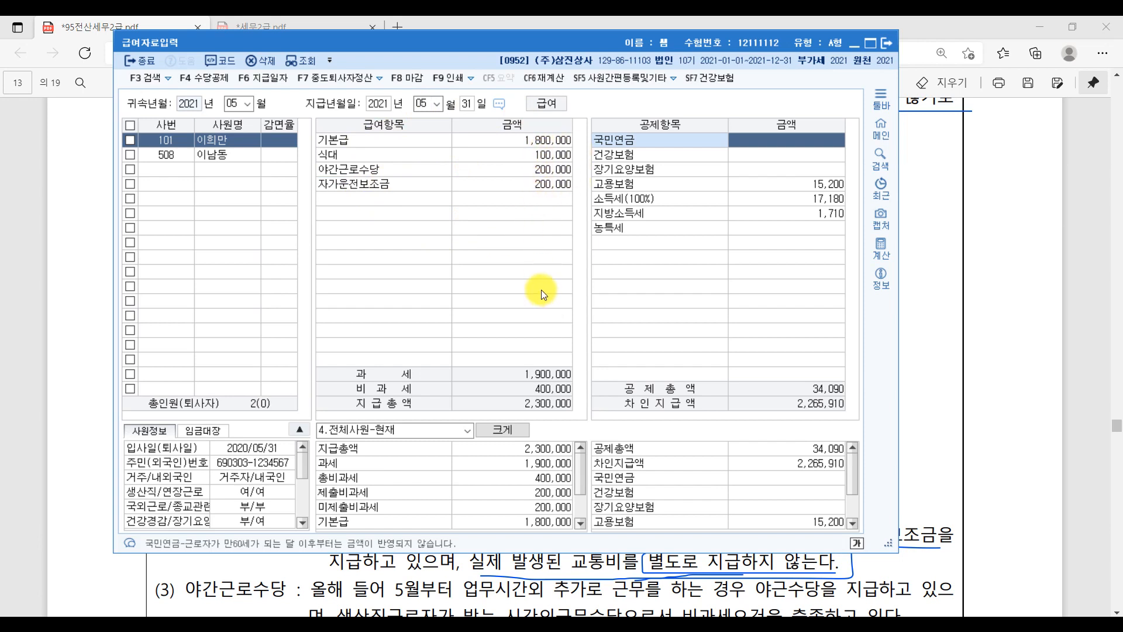
{"action": "left_click", "coordinate": [360, 187]}
{"action": "left_click", "coordinate": [361, 168]}
{"action": "left_click", "coordinate": [364, 182]}
{"action": "left_click", "coordinate": [367, 168]}
{"action": "left_click", "coordinate": [367, 184]}
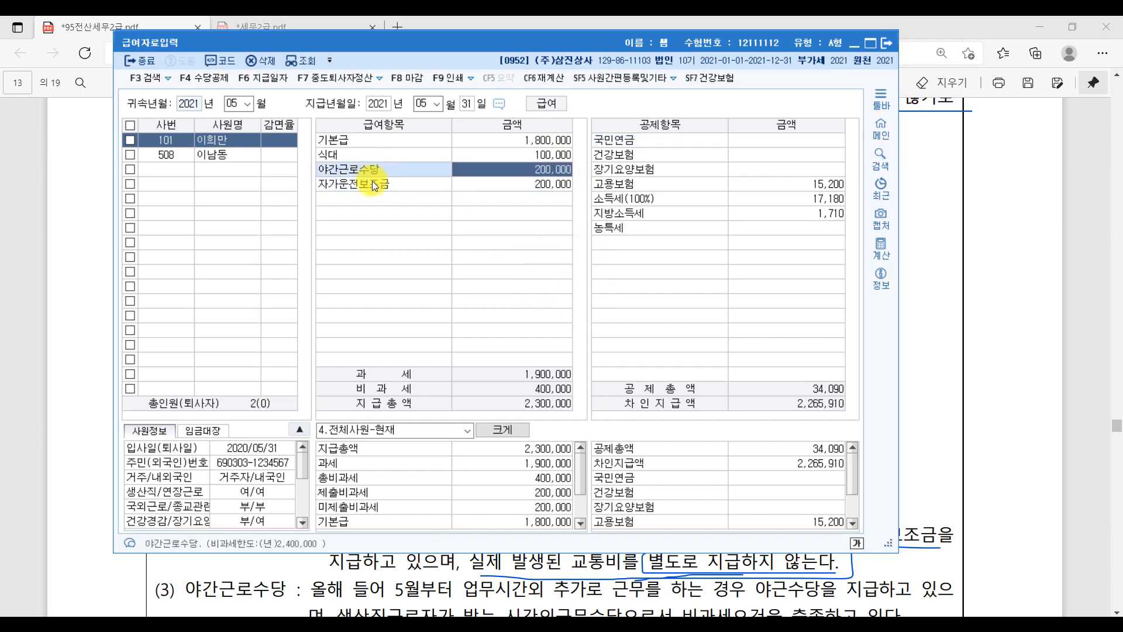
Enter employee 101's deductions 국민연금 85,500 and 건강보험 59,280, and accept the calculated 장기요양보험, 고용보험 and 소득세 amounts
{"action": "left_click", "coordinate": [763, 134]}
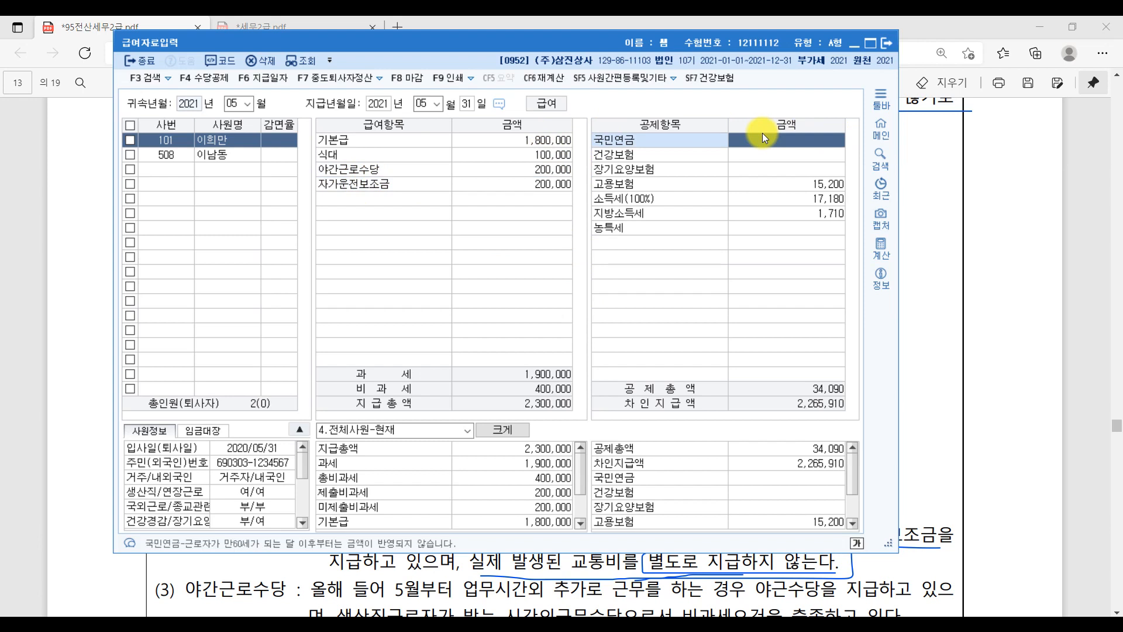
{"action": "type", "text": "85500"}
{"action": "key", "text": "Return"}
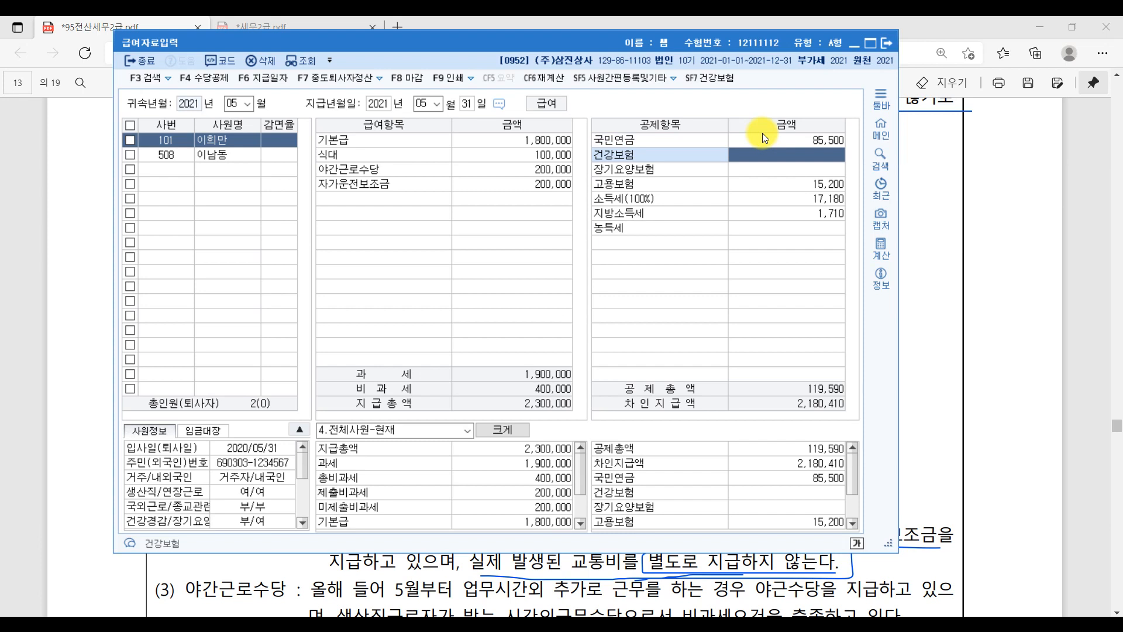
{"action": "type", "text": "592890"}
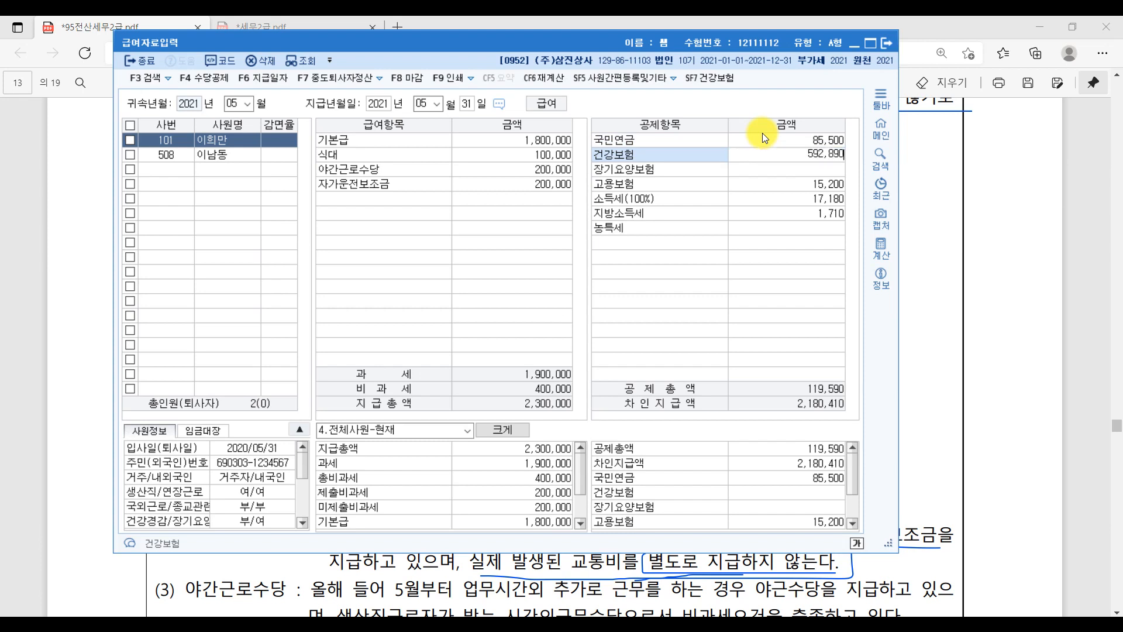
{"action": "key", "text": "BackSpace"}
{"action": "key", "text": "BackSpace"}
{"action": "key", "text": "BackSpace"}
{"action": "type", "text": "80"}
{"action": "key", "text": "Return"}
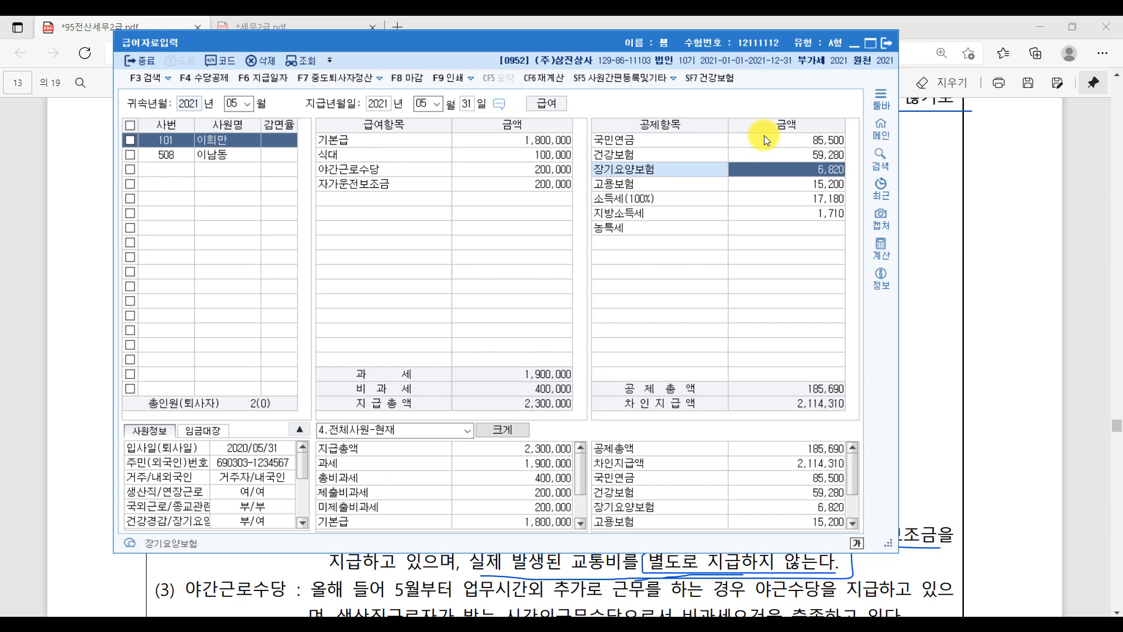
{"action": "key", "text": "Return"}
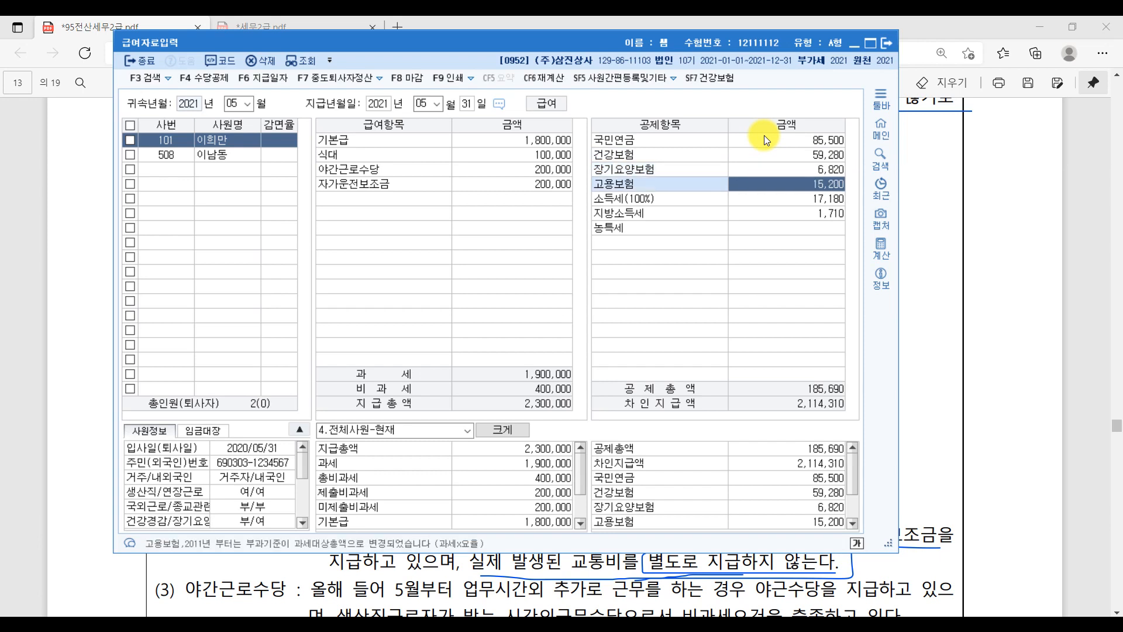
{"action": "key", "text": "Return"}
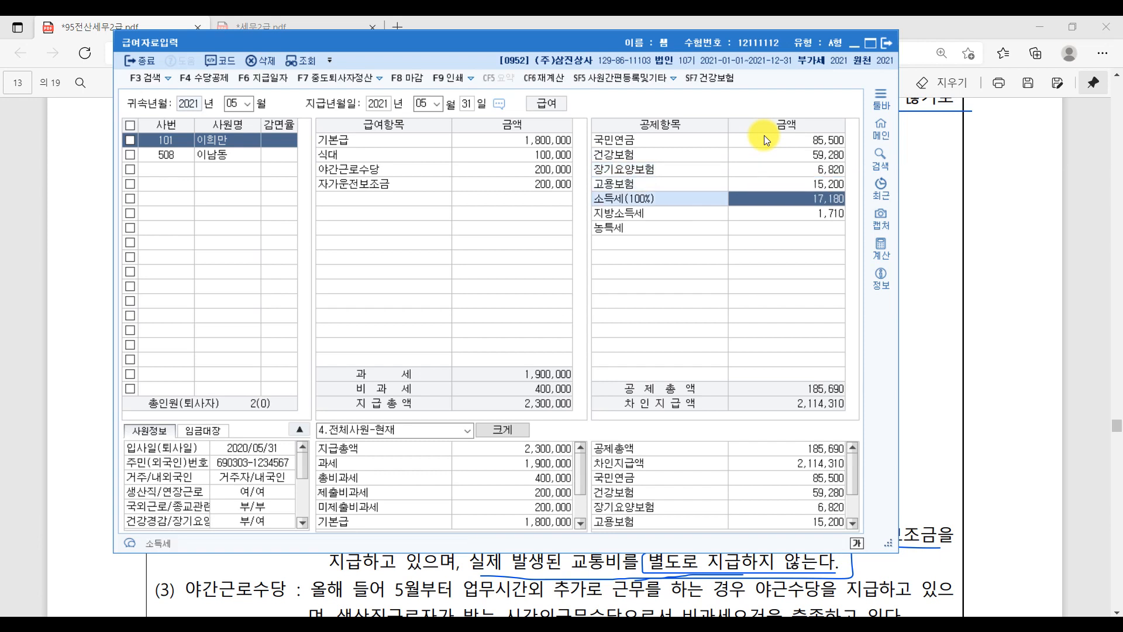
{"action": "key", "text": "Return"}
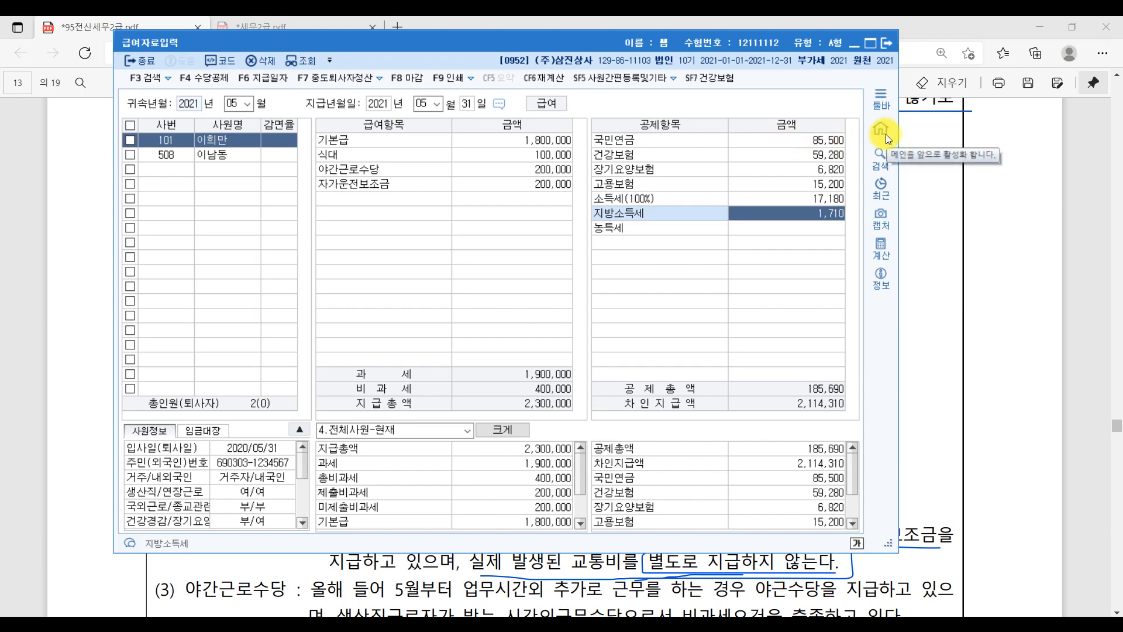
Close 급여자료입력 and underline the 원천징수이행상황신고서 requirement in question [1] of the exam PDF
{"action": "left_click", "coordinate": [882, 38]}
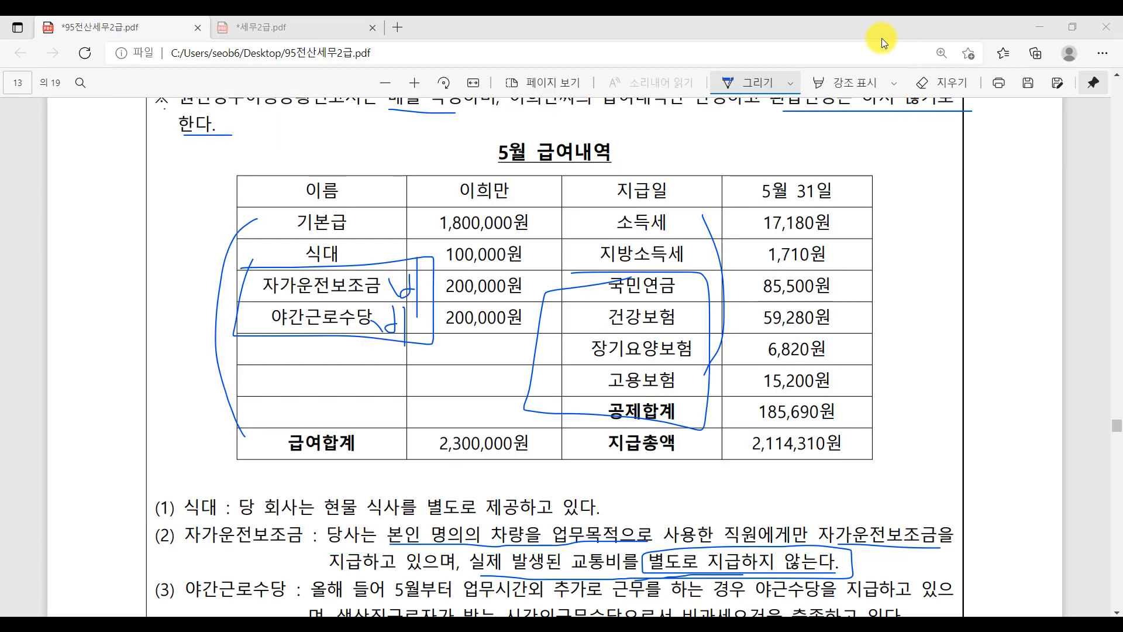
{"action": "scroll", "coordinate": [872, 271], "scroll_direction": "up", "scroll_amount": 5}
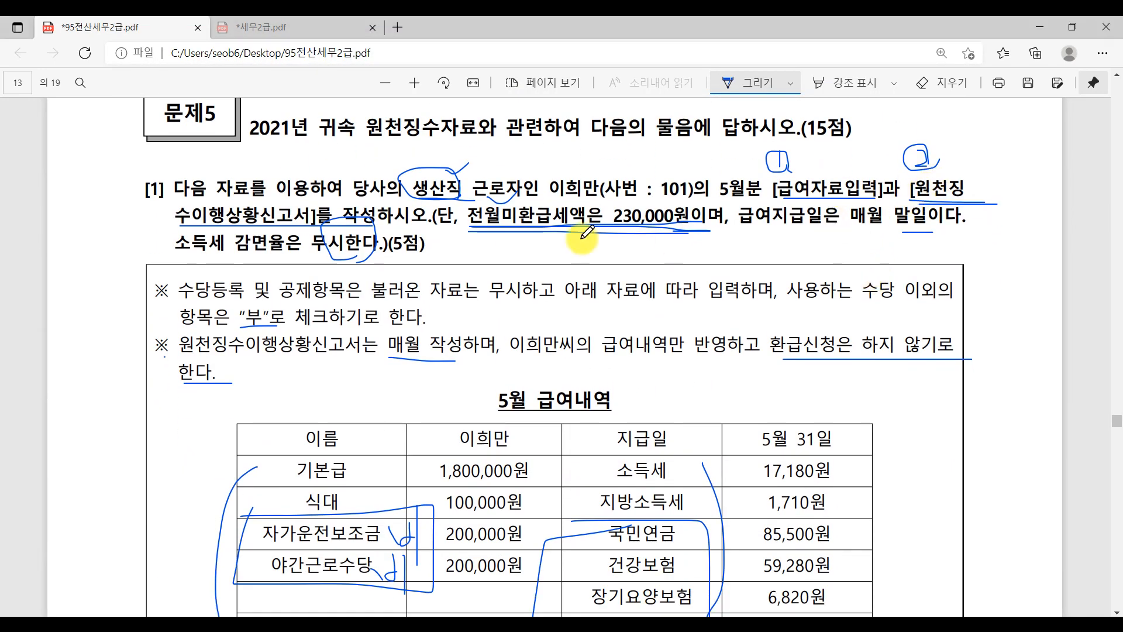
{"action": "left_click_drag", "start_coordinate": [182, 218], "coordinate": [339, 218]}
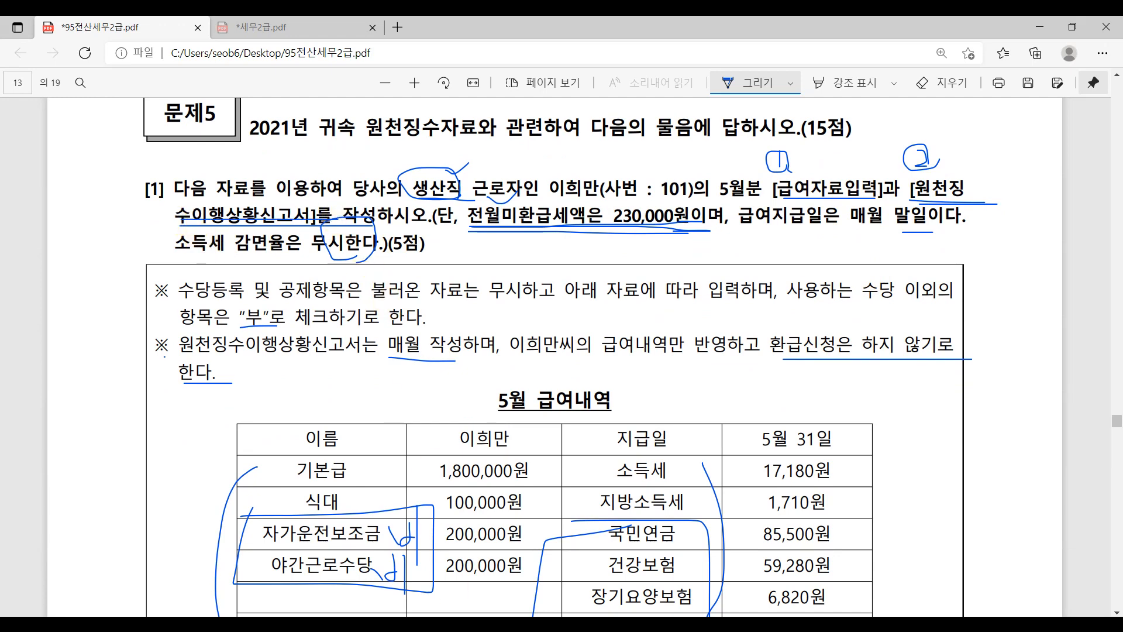
Switch to KcLep, open 원천징수이행상황신고서 and move its window up
{"action": "left_click", "coordinate": [404, 624]}
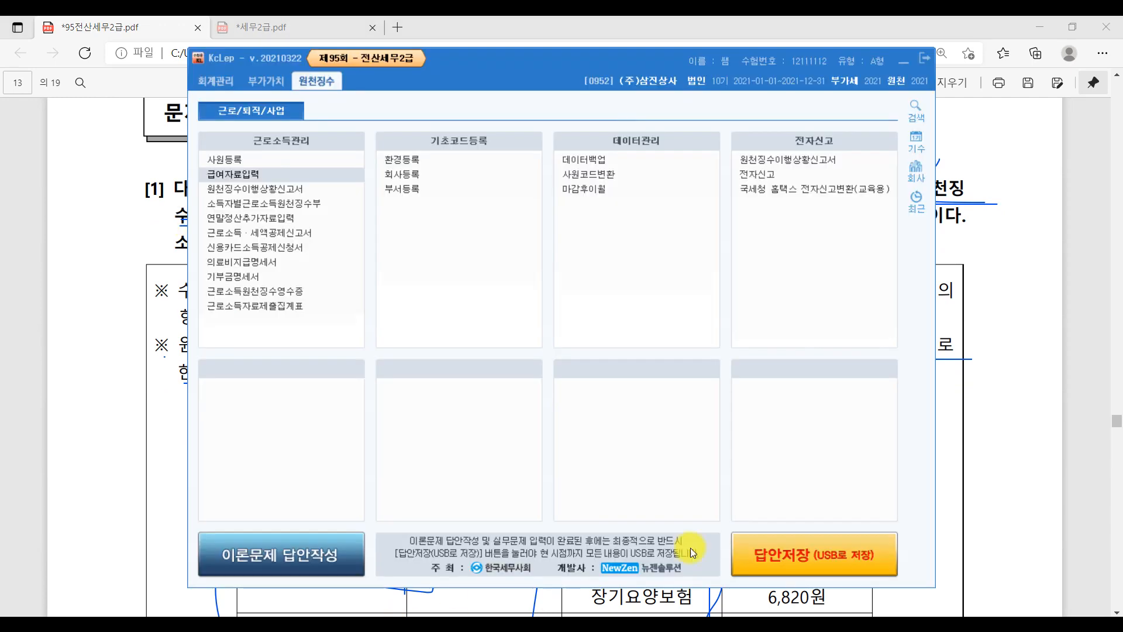
{"action": "left_click", "coordinate": [261, 190]}
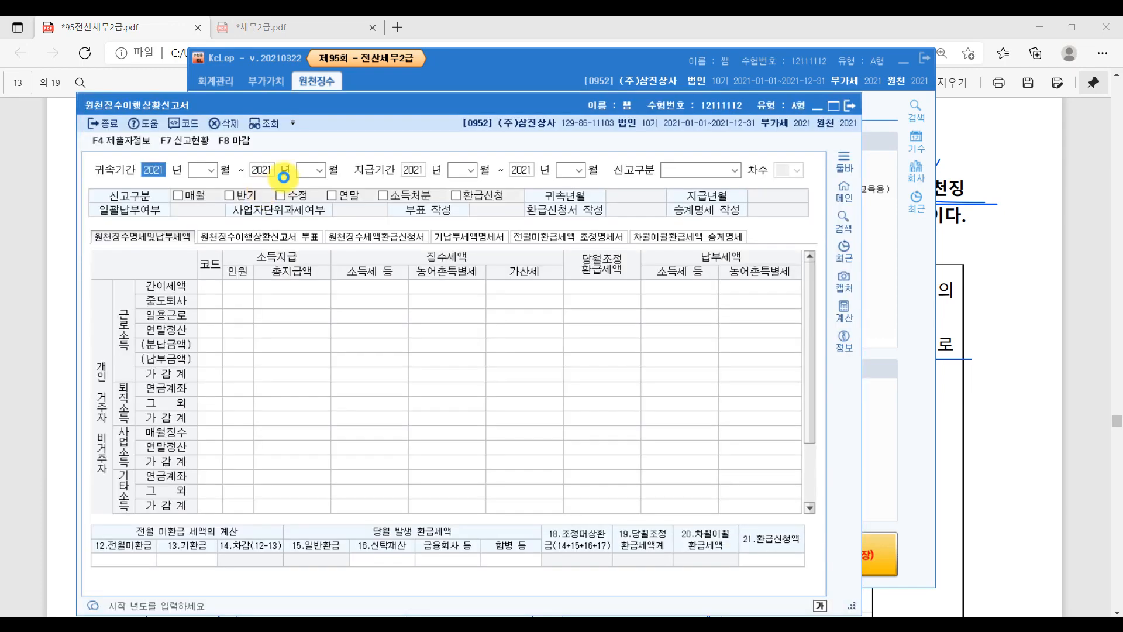
{"action": "left_click_drag", "start_coordinate": [441, 108], "coordinate": [535, 76]}
Load the report for 귀속기간 and 지급기간 2021-05 to 2021-05 with 신고구분 1.정기신고
{"action": "left_click", "coordinate": [292, 132]}
{"action": "type", "text": "05"}
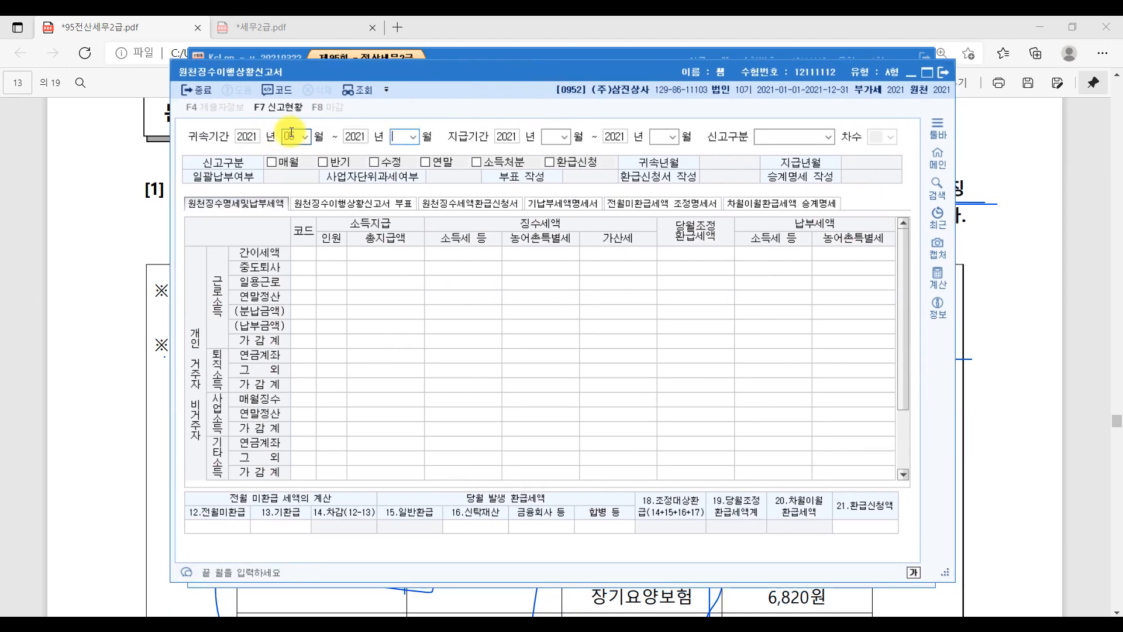
{"action": "type", "text": "05"}
{"action": "key", "text": "Return"}
{"action": "type", "text": "05"}
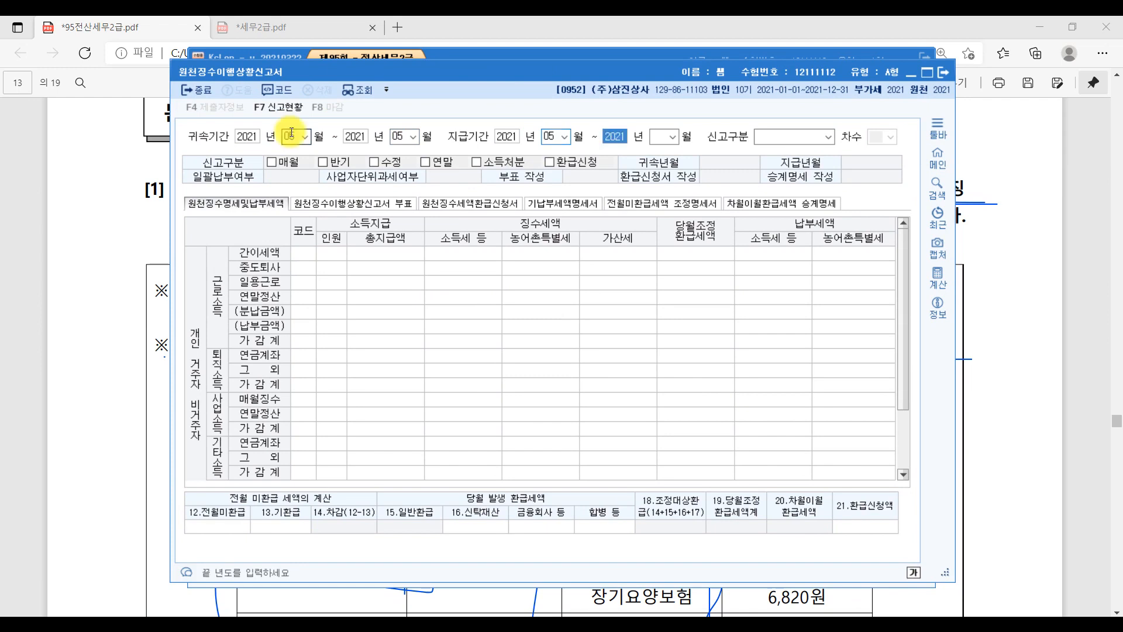
{"action": "type", "text": "05"}
{"action": "key", "text": "Return"}
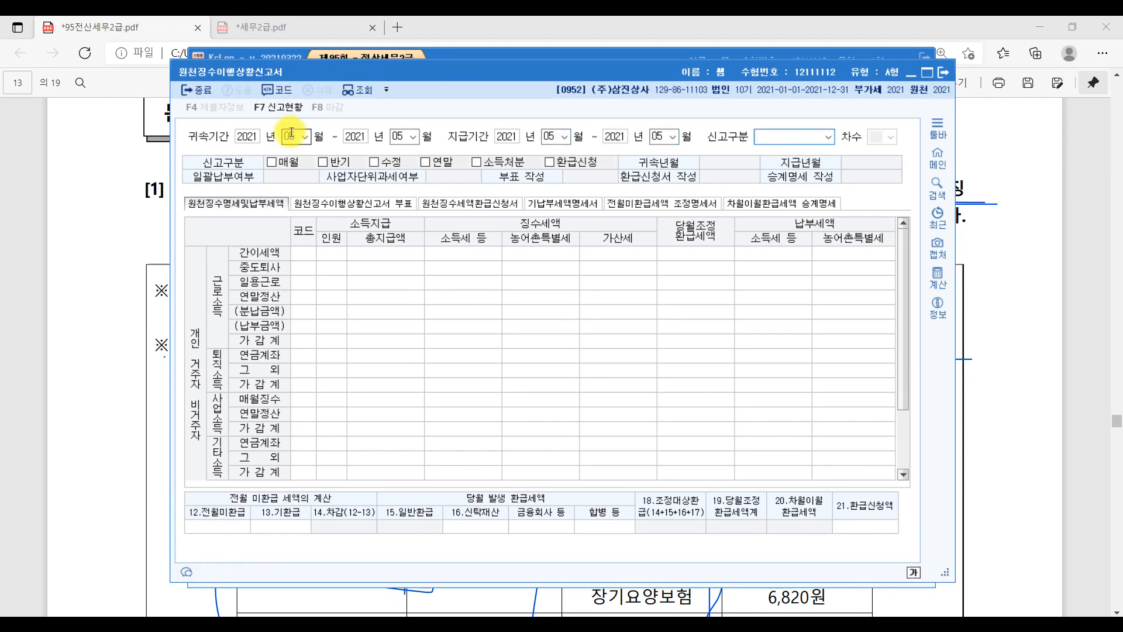
{"action": "left_click", "coordinate": [303, 136]}
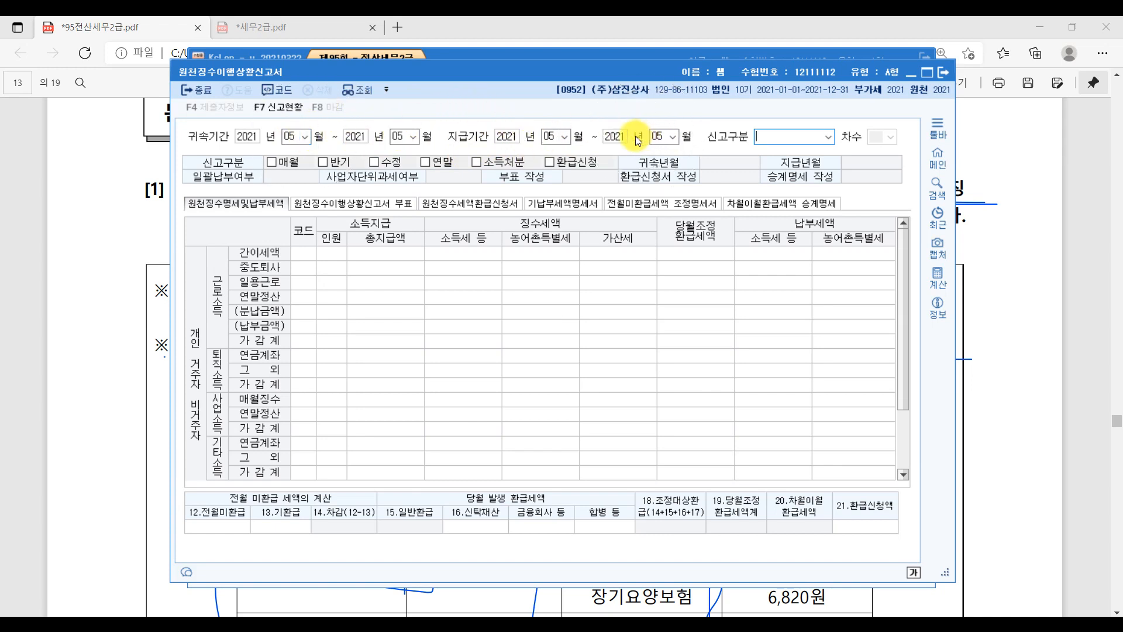
{"action": "key", "text": "Return"}
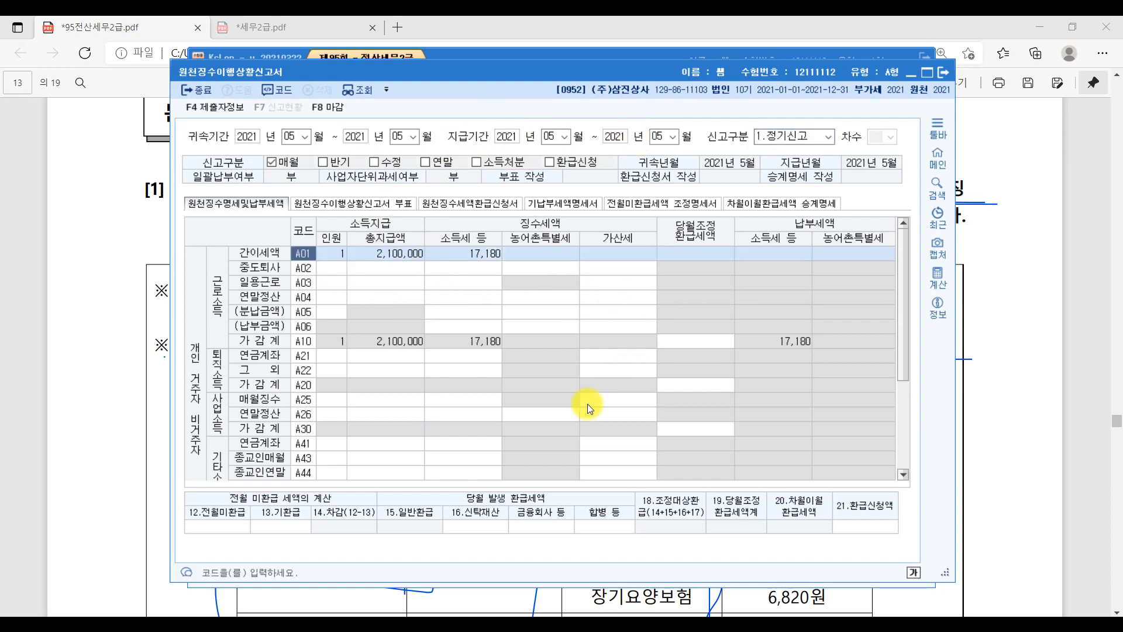
Enter 230,000 as the 12.전월미환급 amount in the 전월 미환급 세액의 계산 section of the report
{"action": "left_click", "coordinate": [210, 525]}
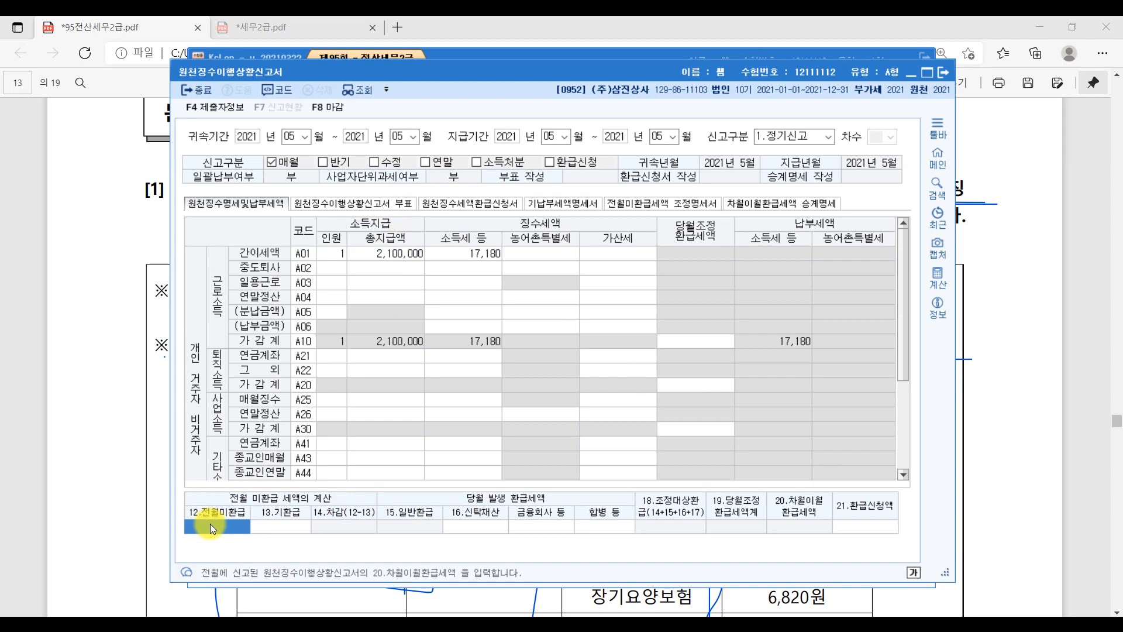
{"action": "type", "text": "2"}
{"action": "key", "text": "Return"}
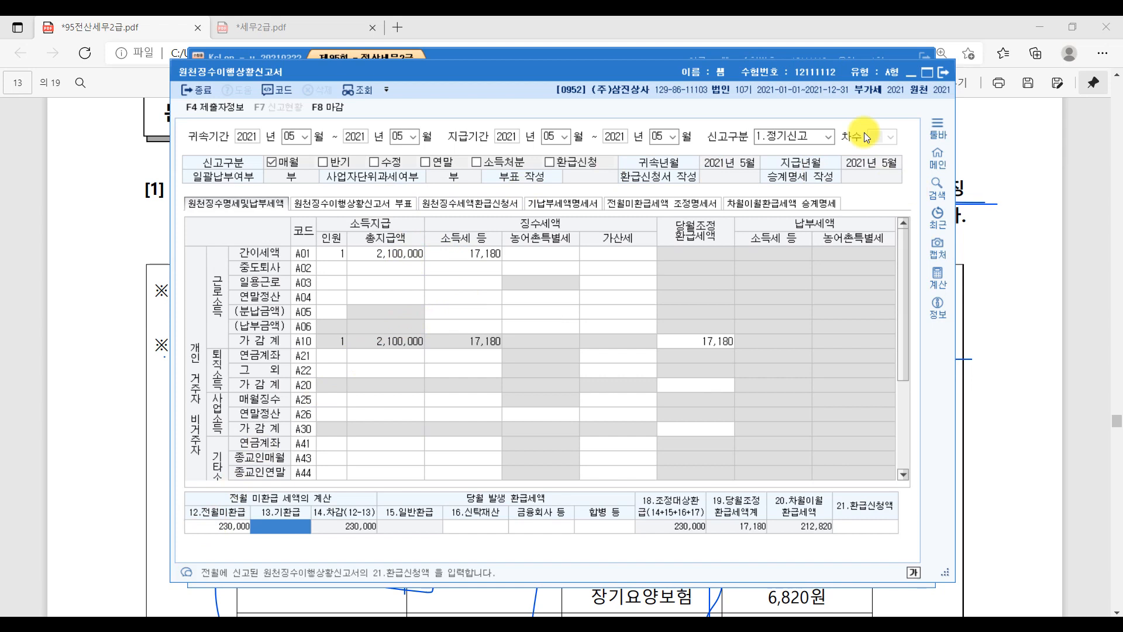
Save the May 원천징수이행상황신고서 data and close the report
{"action": "key", "text": "Escape"}
{"action": "key", "text": "Escape"}
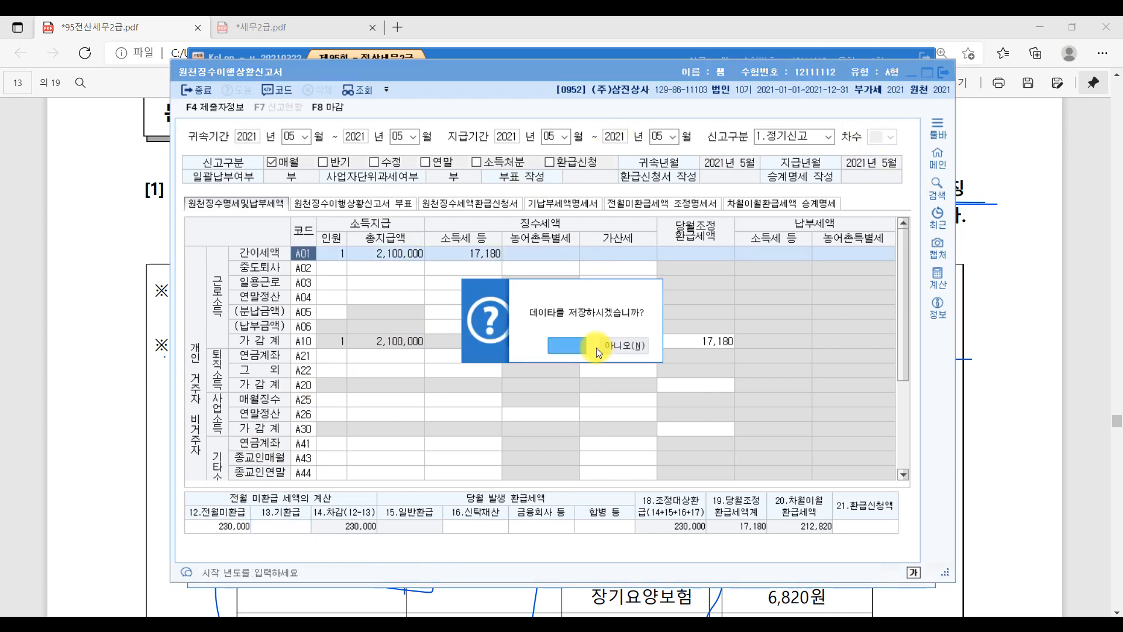
{"action": "left_click", "coordinate": [575, 348]}
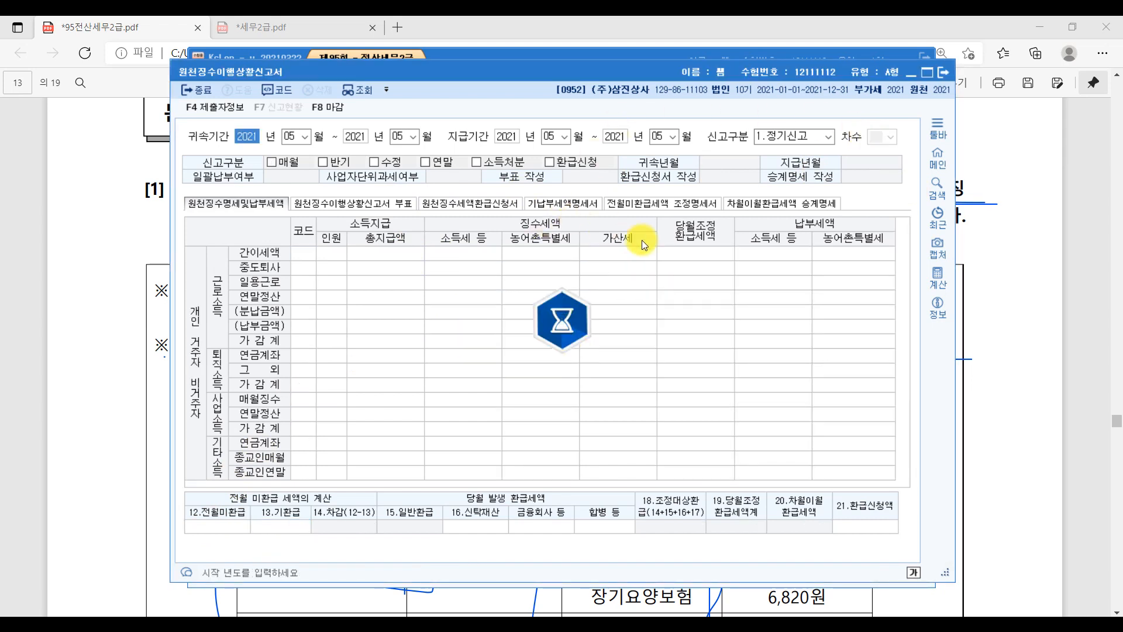
{"action": "left_click", "coordinate": [936, 72]}
Go to the 연말정산 question [2] in the exam PDF and switch to the 연령제한소득금액제한 table in Paint
{"action": "left_click", "coordinate": [1087, 330]}
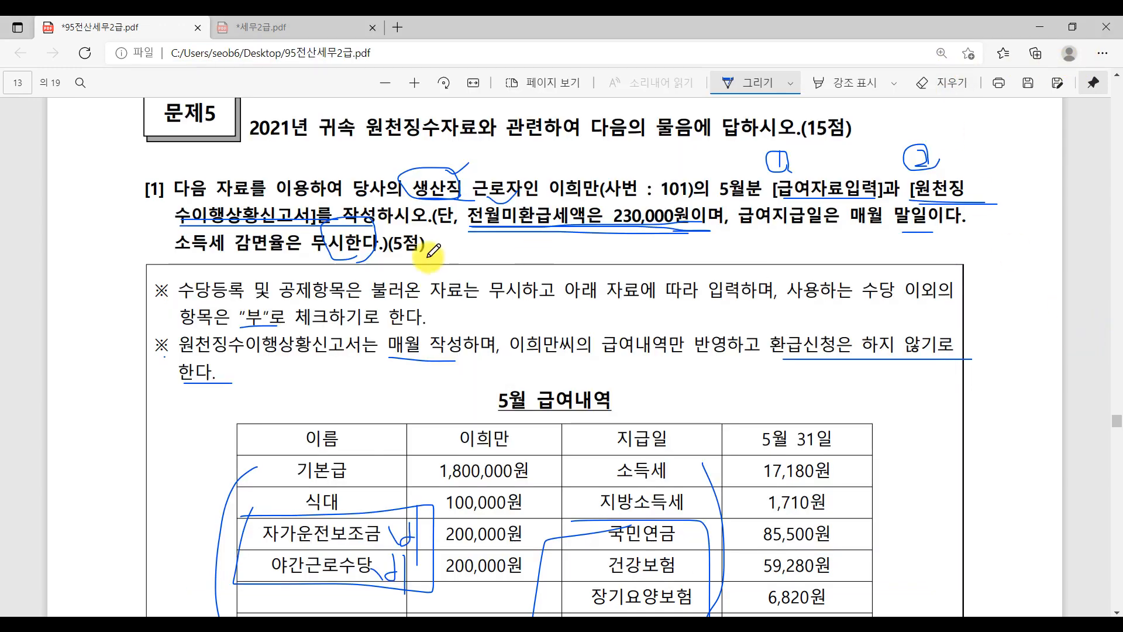
{"action": "scroll", "coordinate": [892, 300], "scroll_direction": "down", "scroll_amount": 20}
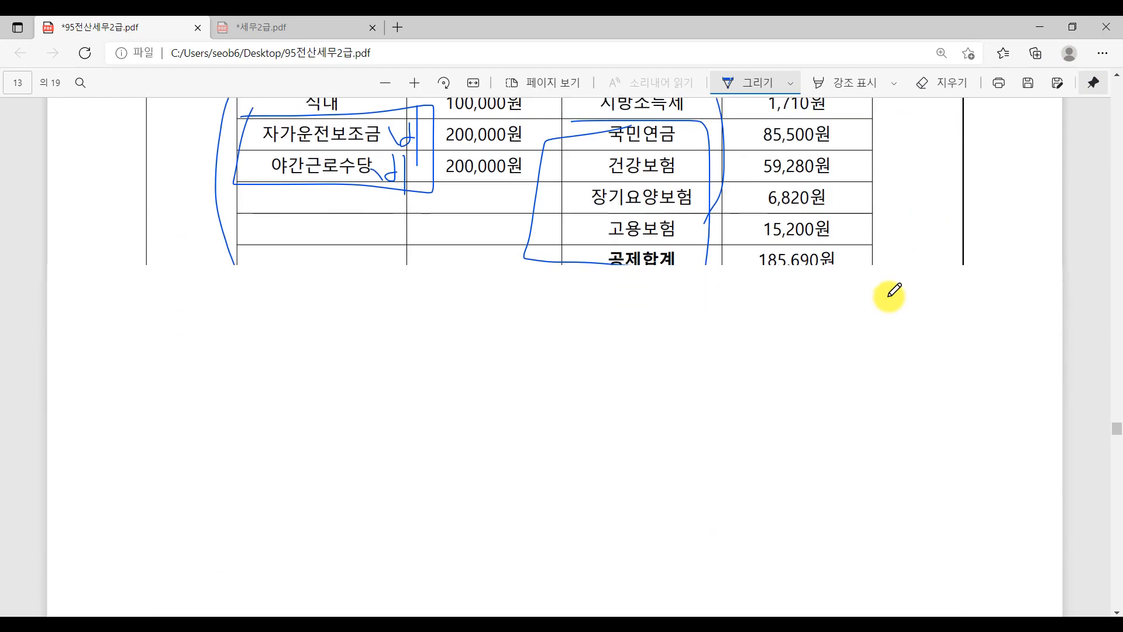
{"action": "scroll", "coordinate": [889, 297], "scroll_direction": "down", "scroll_amount": 20}
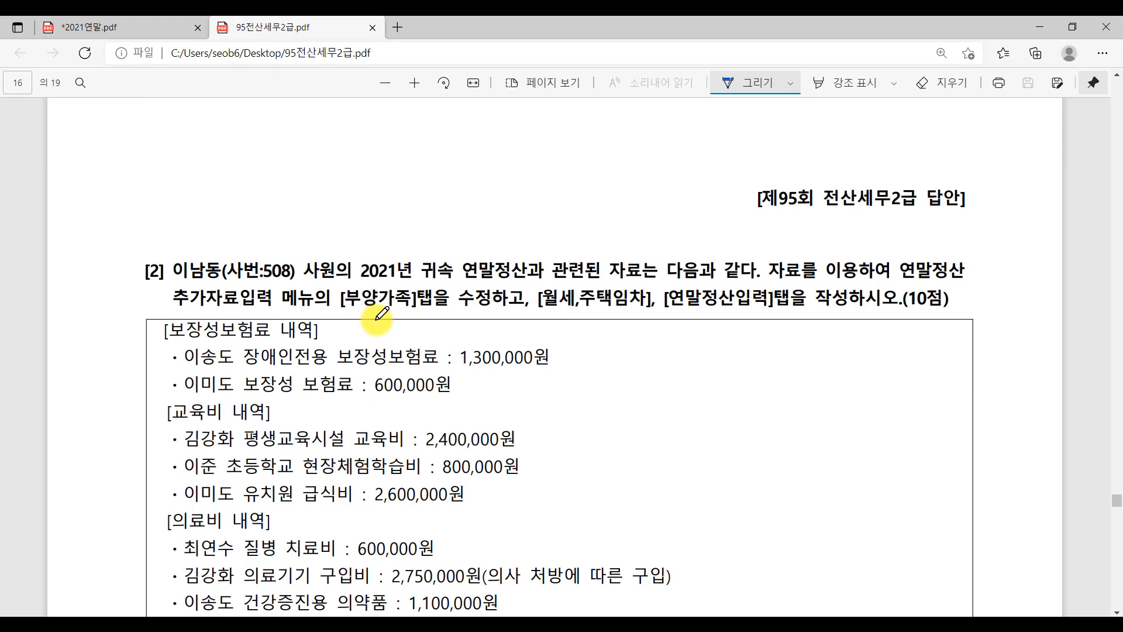
{"action": "key", "text": "alt+Tab"}
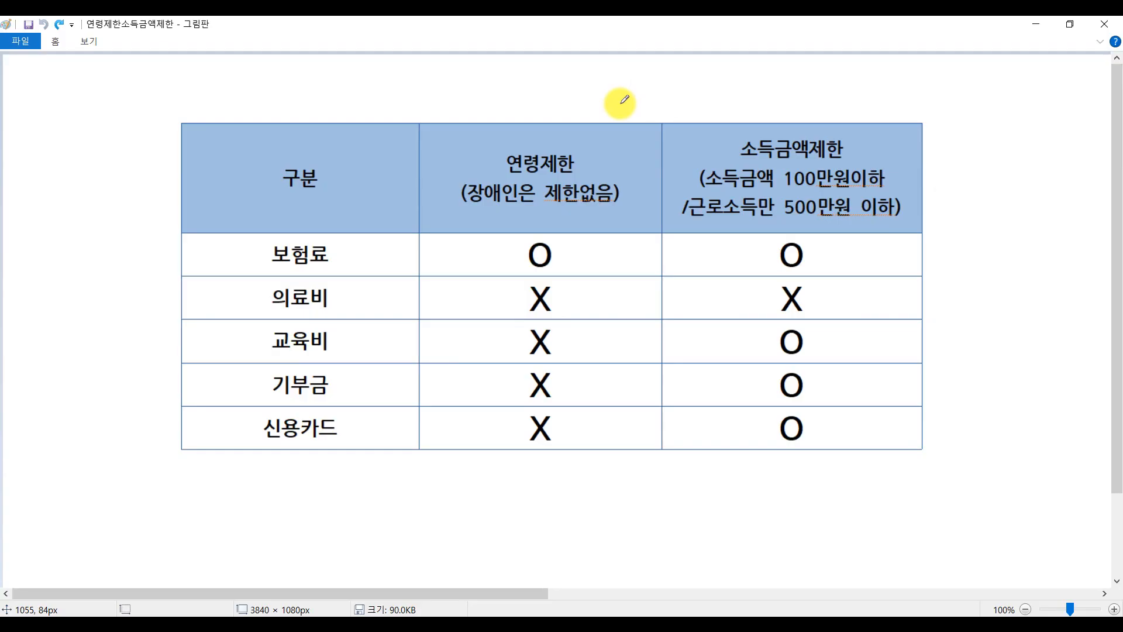